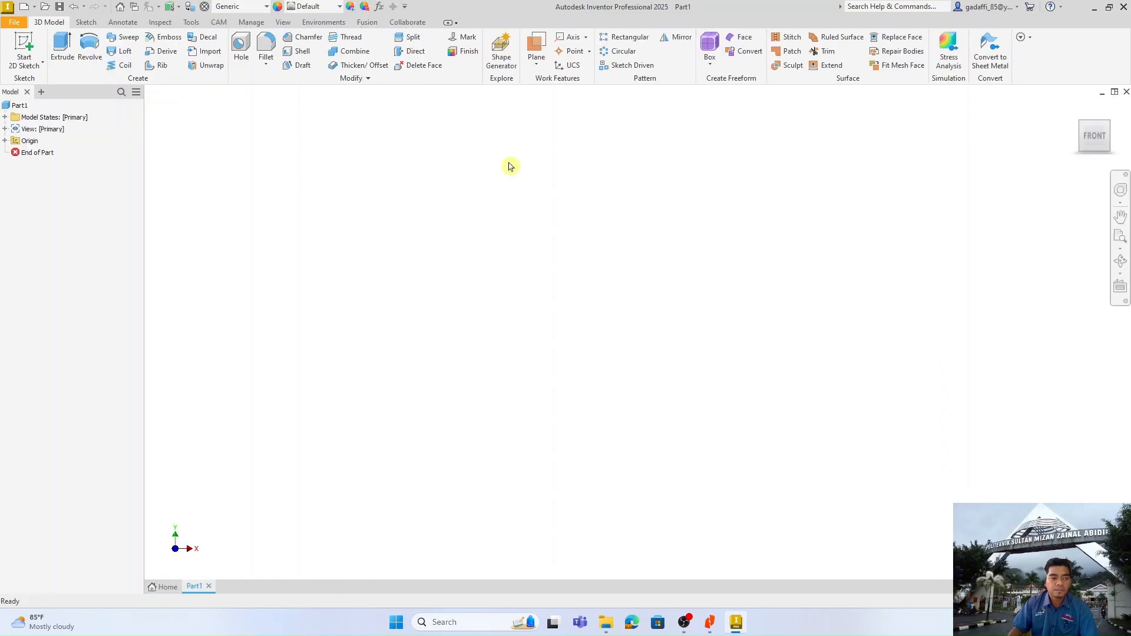
# Start a 2D sketch on the front XY plane and draw a 38 mm diameter circle centred on the origin
pyautogui.click(24, 47)
pyautogui.click(714, 272)
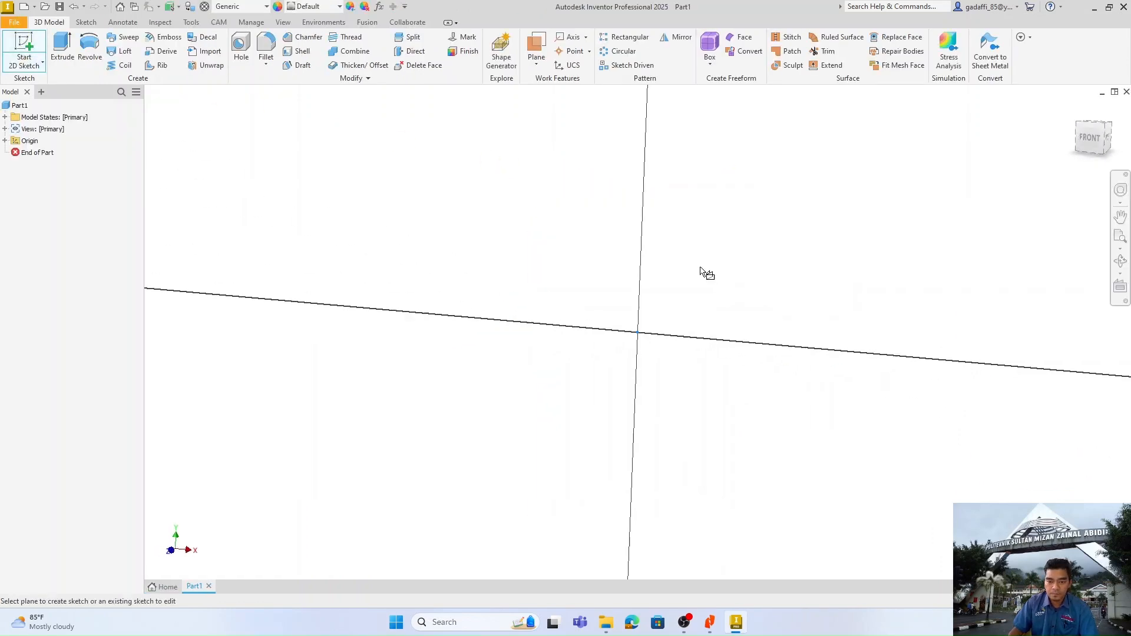
pyautogui.press('c')
pyautogui.click(638, 332)
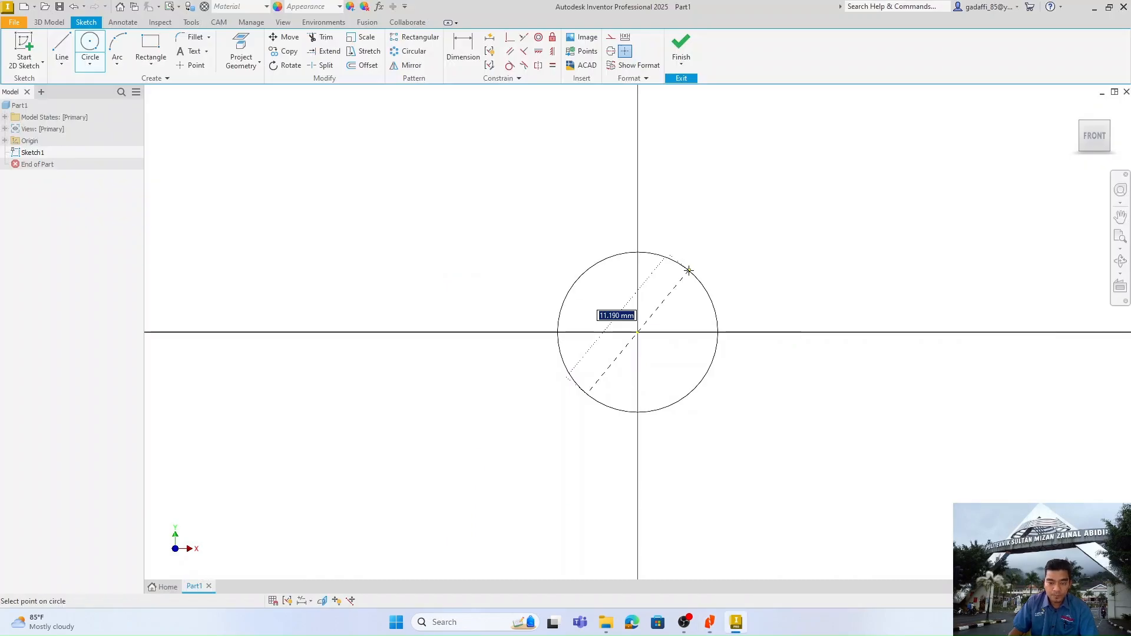
pyautogui.write('38')
pyautogui.press('Return')
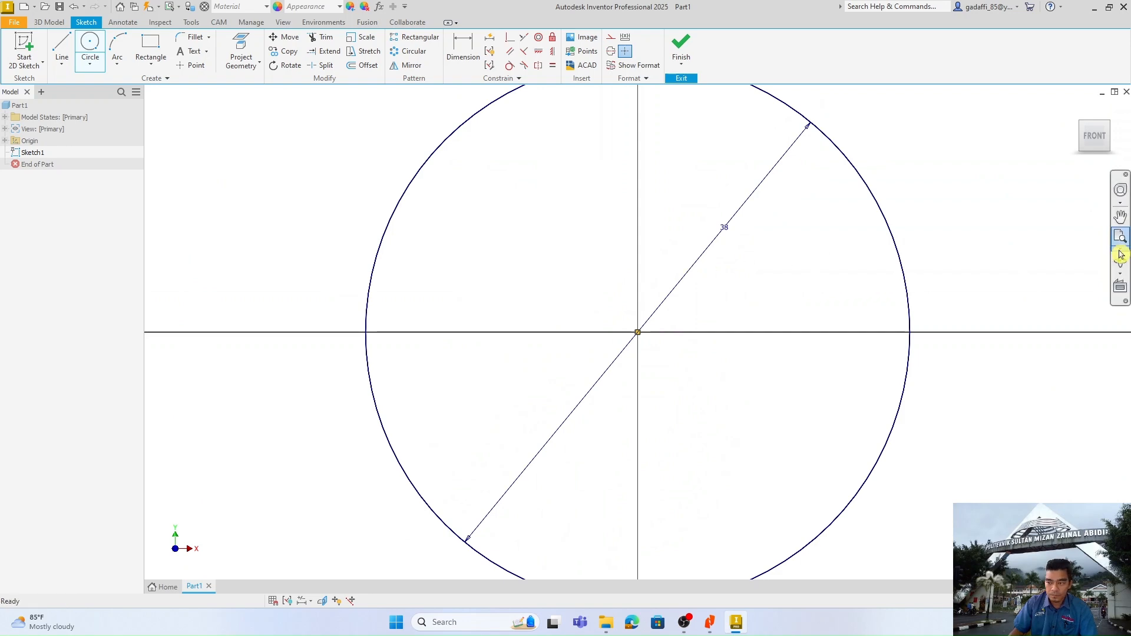
# Draw a 30 mm diameter circle above and to the left of the origin circle
pyautogui.scroll(-5, 755, 389)
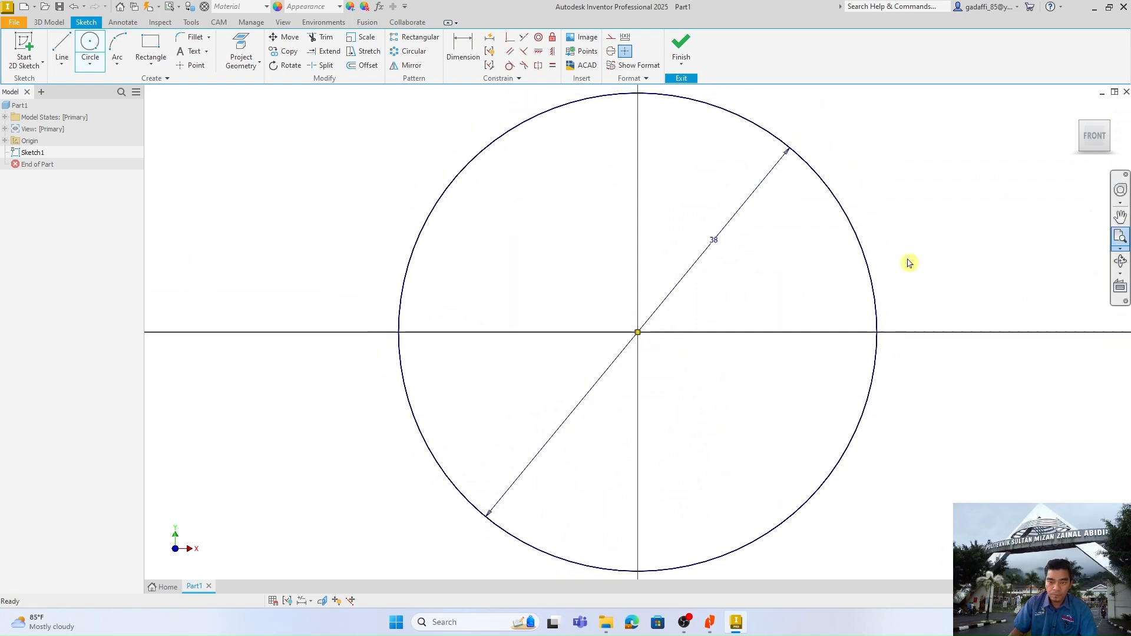
pyautogui.click(89, 46)
pyautogui.click(460, 154)
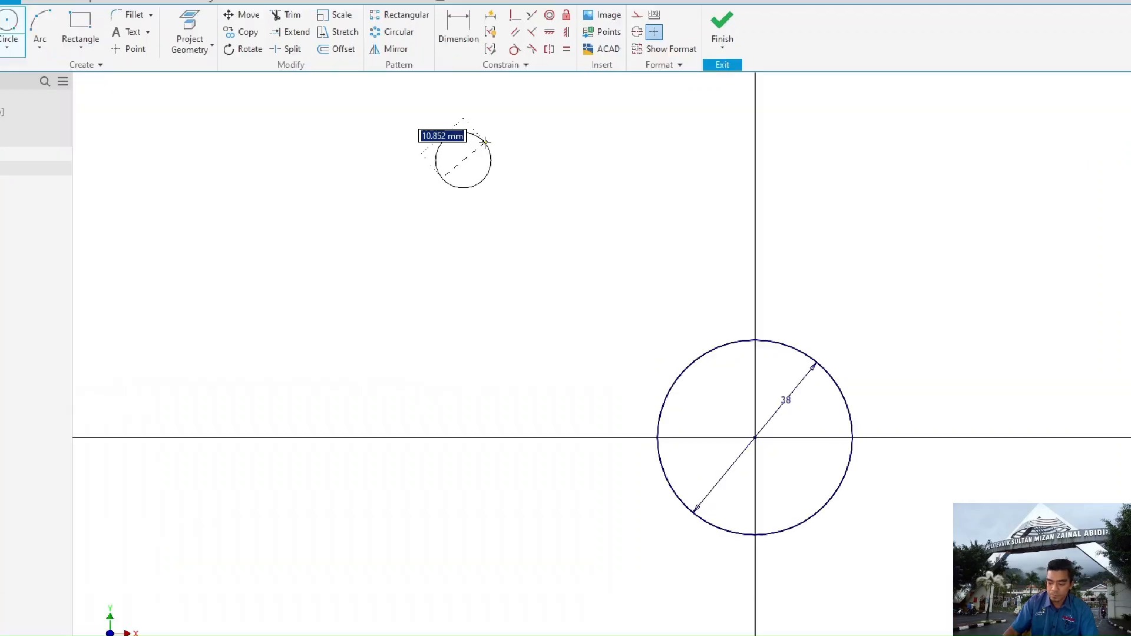
pyautogui.write('30')
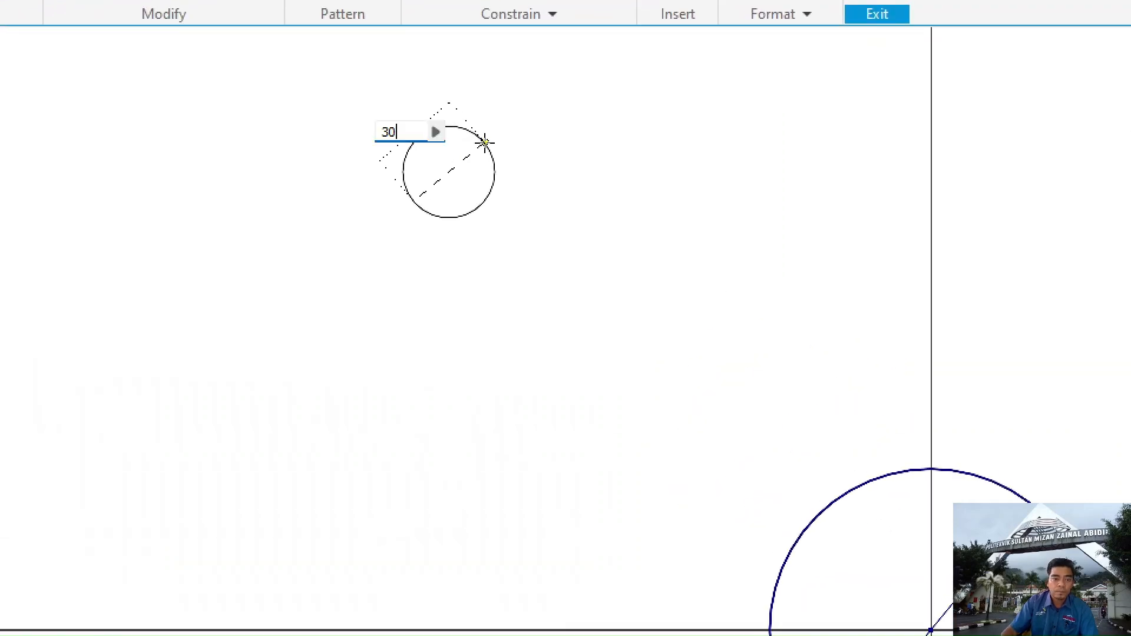
pyautogui.press('Return')
# Dimension the vertical distance between the two circle centres and set it to 140 mm
pyautogui.press('d')
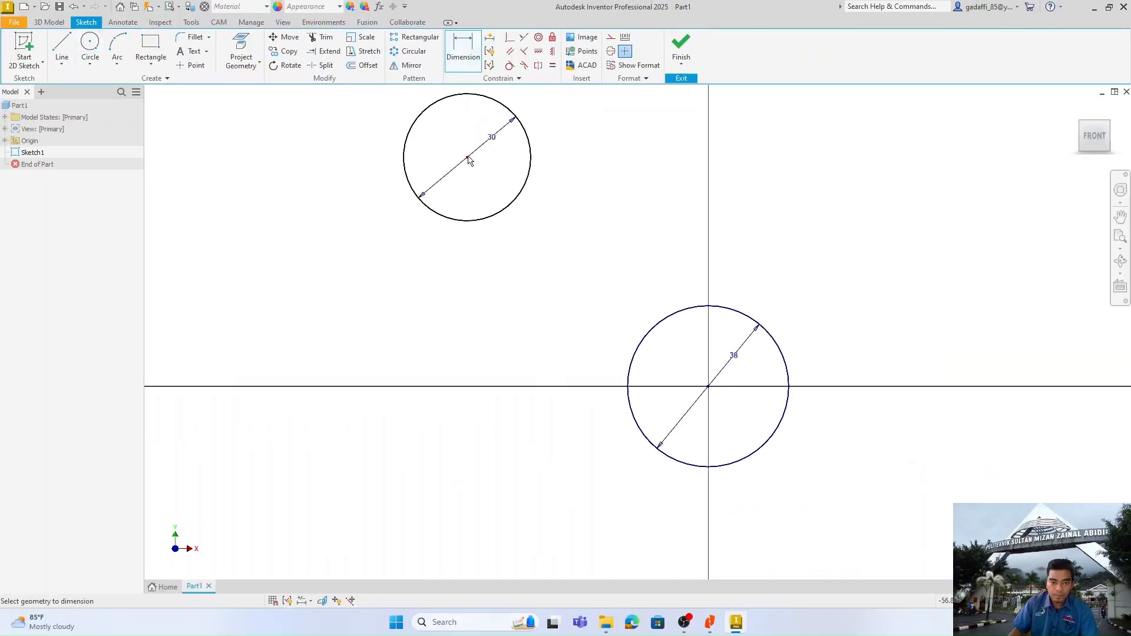
pyautogui.click(708, 386)
pyautogui.click(467, 157)
pyautogui.click(845, 232)
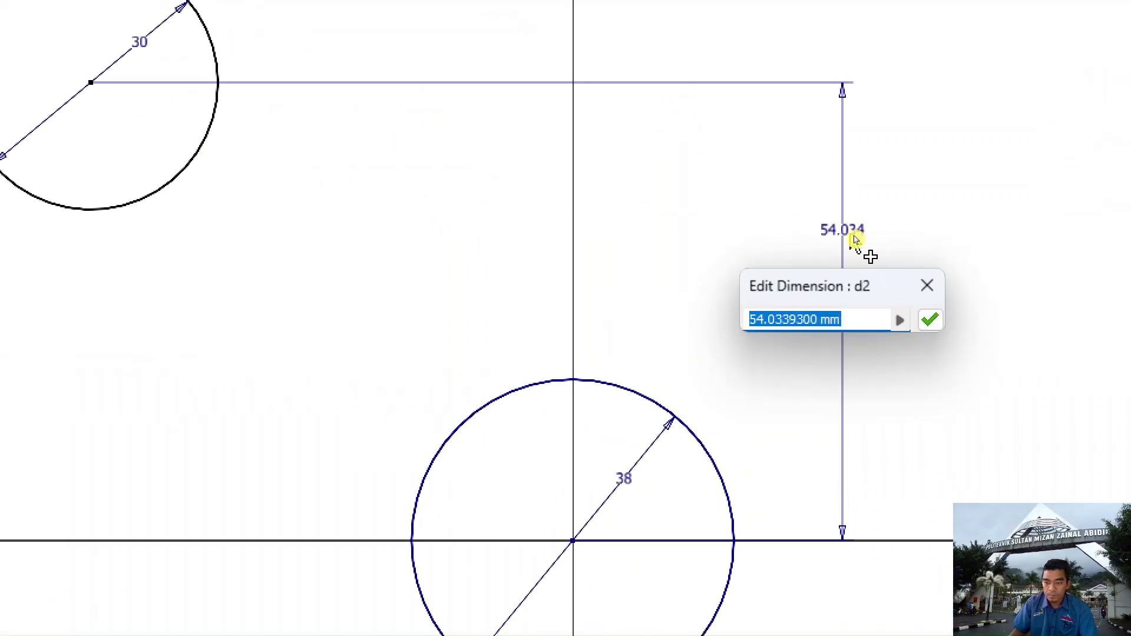
pyautogui.write('140')
pyautogui.press('Return')
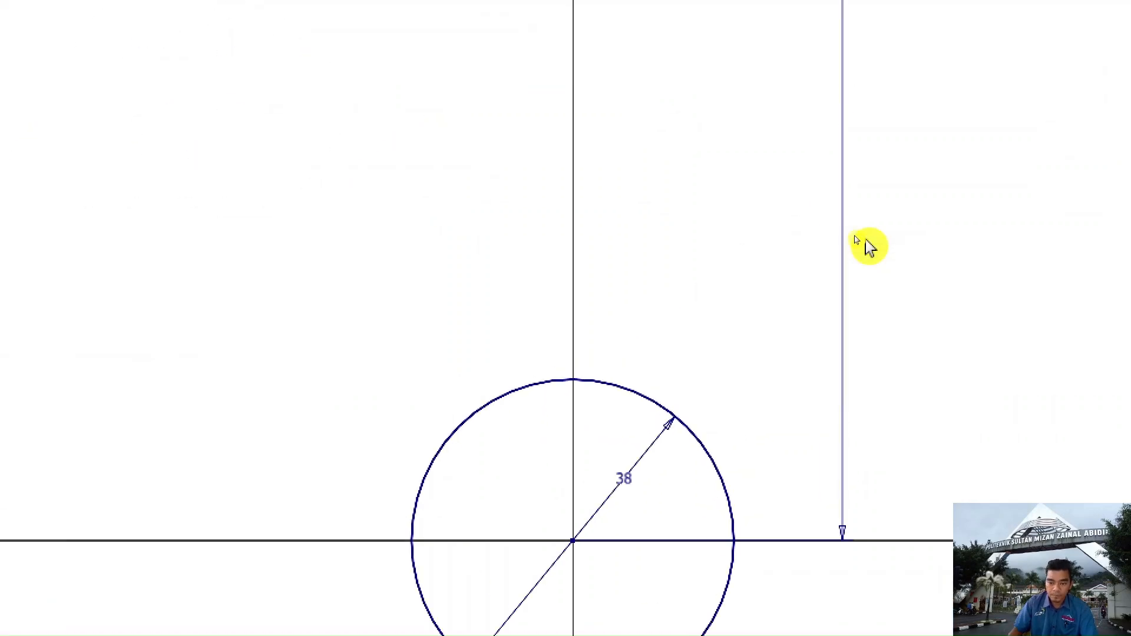
# Check the reference drawing and set the horizontal distance between the two circle centres to 38+65 mm
pyautogui.scroll(-3, 777, 346)
pyautogui.moveTo(808, 297); pyautogui.dragTo(522, 419, button='middle')
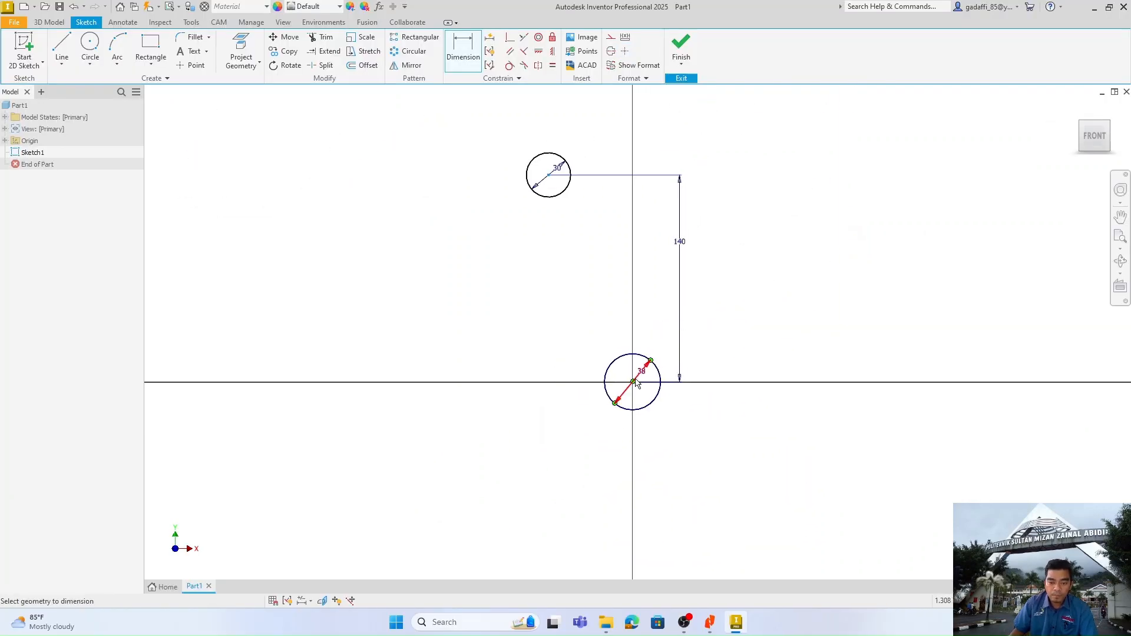
pyautogui.click(594, 136)
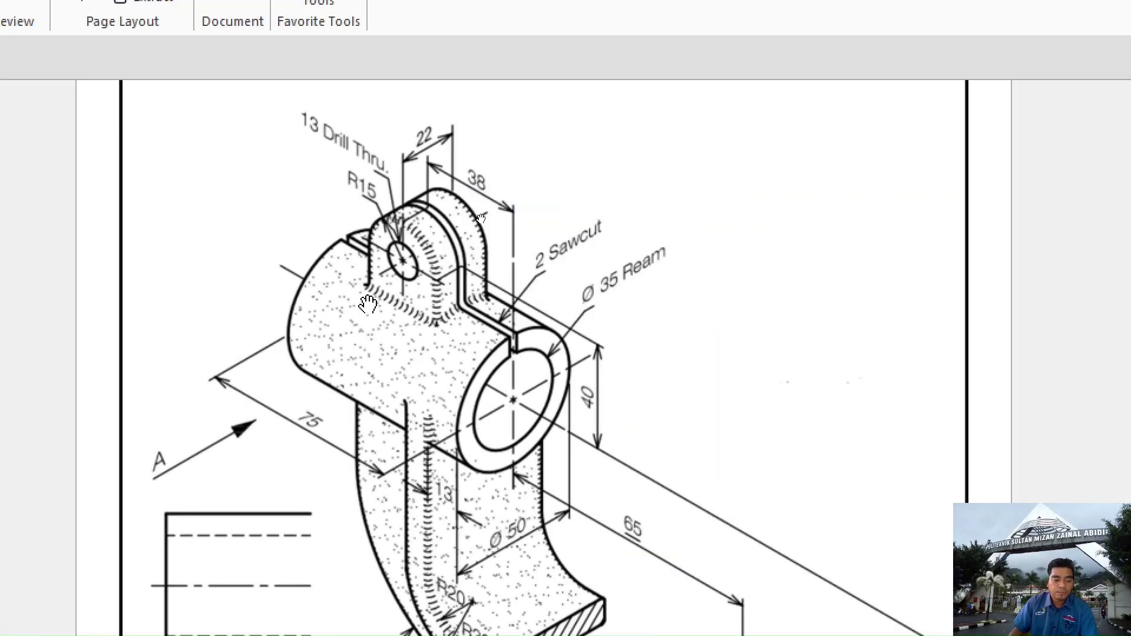
pyautogui.scroll(-3, 464, 277)
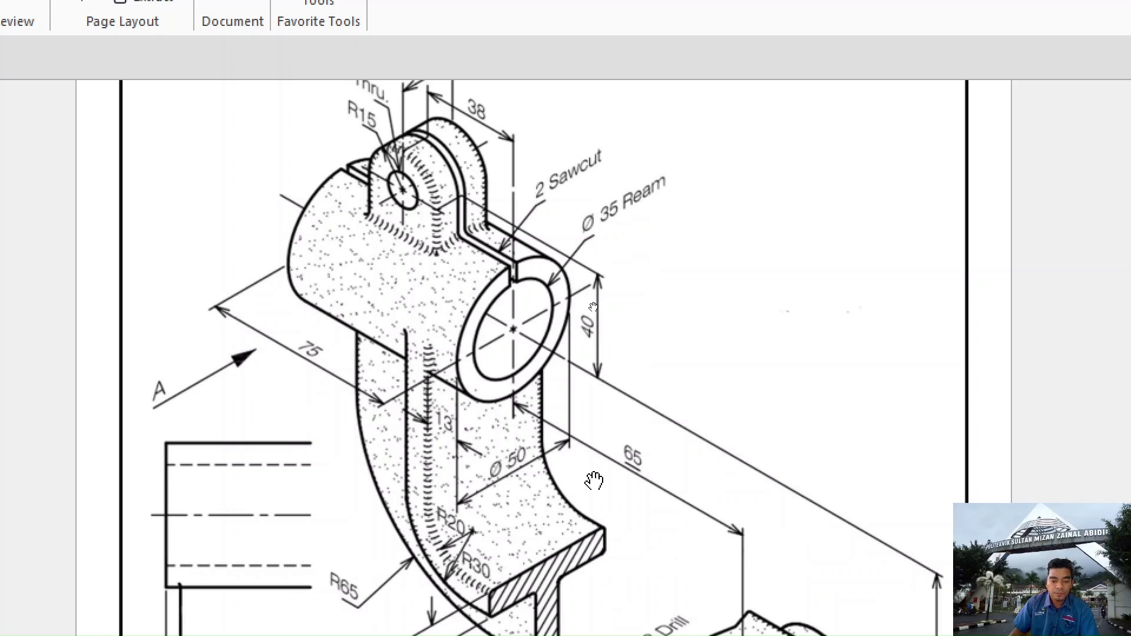
pyautogui.scroll(-3, 593, 480)
pyautogui.scroll(3, 594, 480)
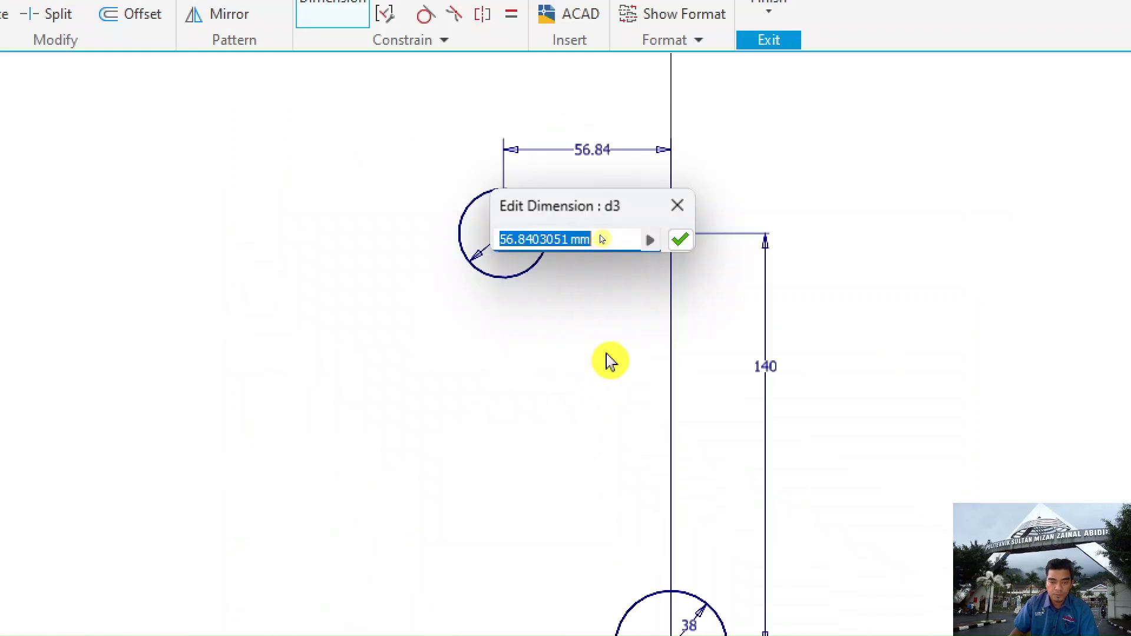
pyautogui.write('38+65')
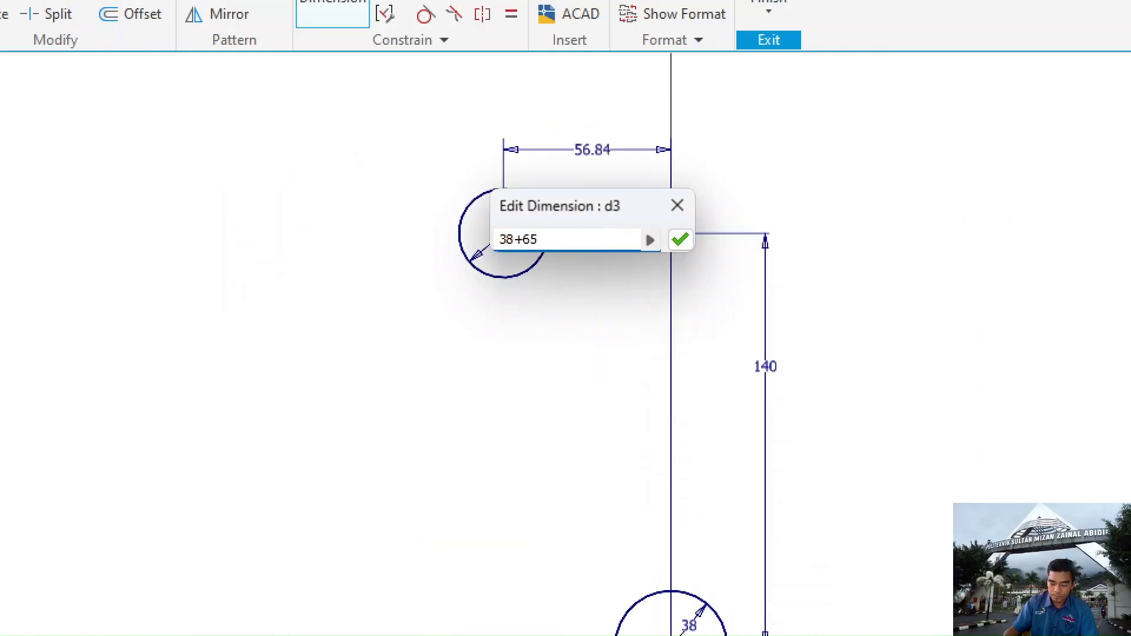
pyautogui.press('Return')
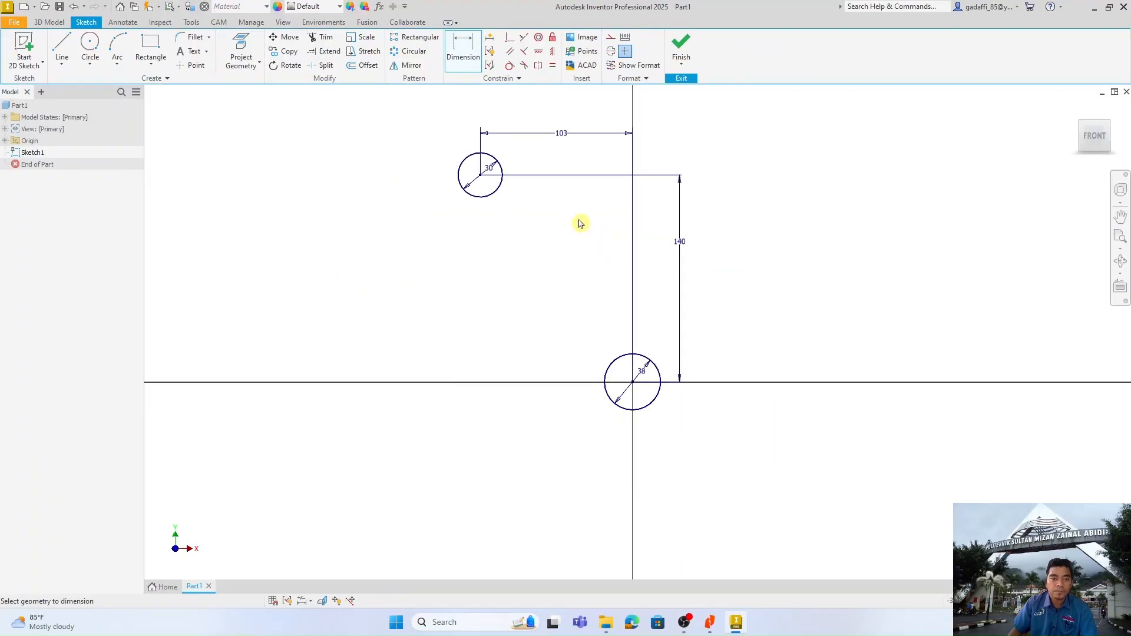
# Draw a vertical line from the right quadrant of the 30 mm circle down past the horizontal axis
pyautogui.click(62, 47)
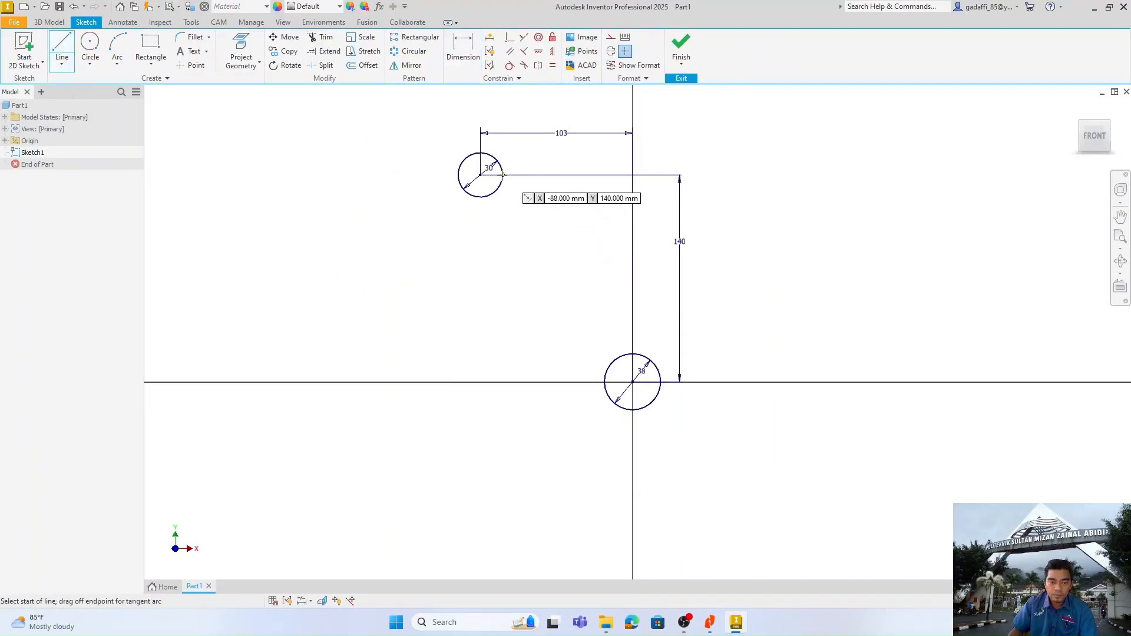
pyautogui.click(502, 174)
pyautogui.click(500, 407)
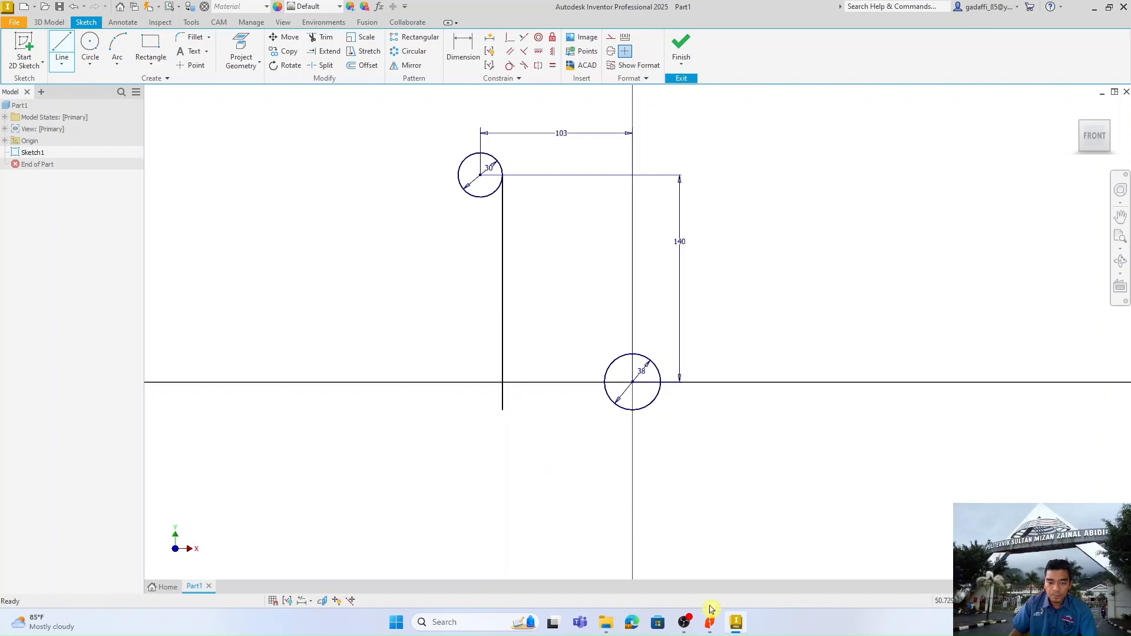
pyautogui.press('Escape')
# Draw a second vertical line just right of the first one, from above the small circle's centre to the same lower end
pyautogui.click(710, 622)
pyautogui.click(736, 622)
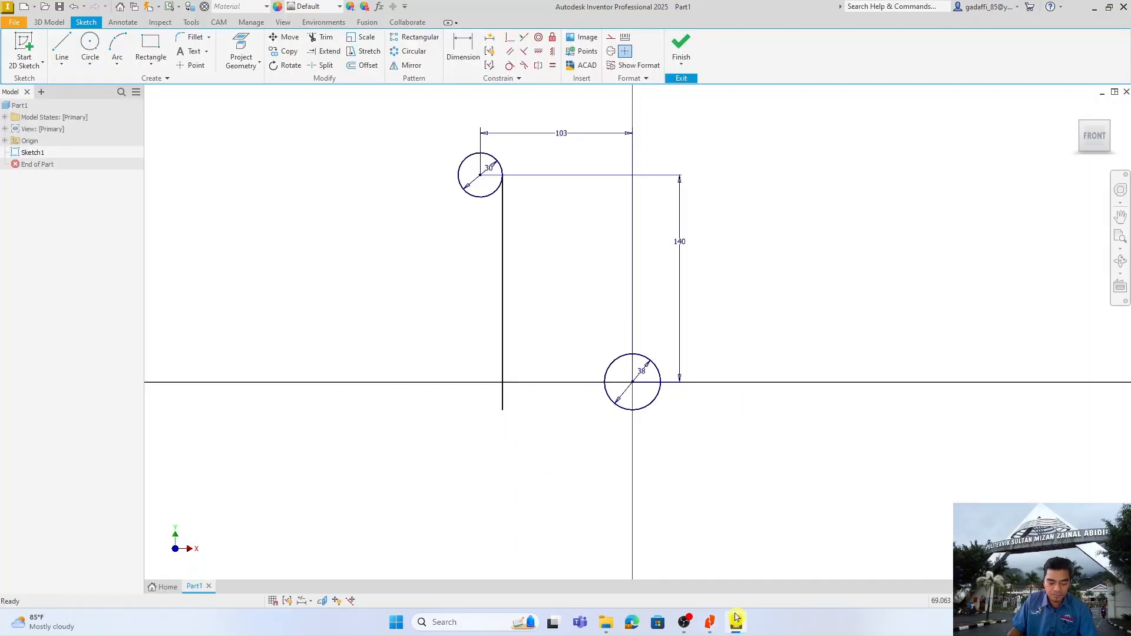
pyautogui.click(62, 47)
pyautogui.click(526, 160)
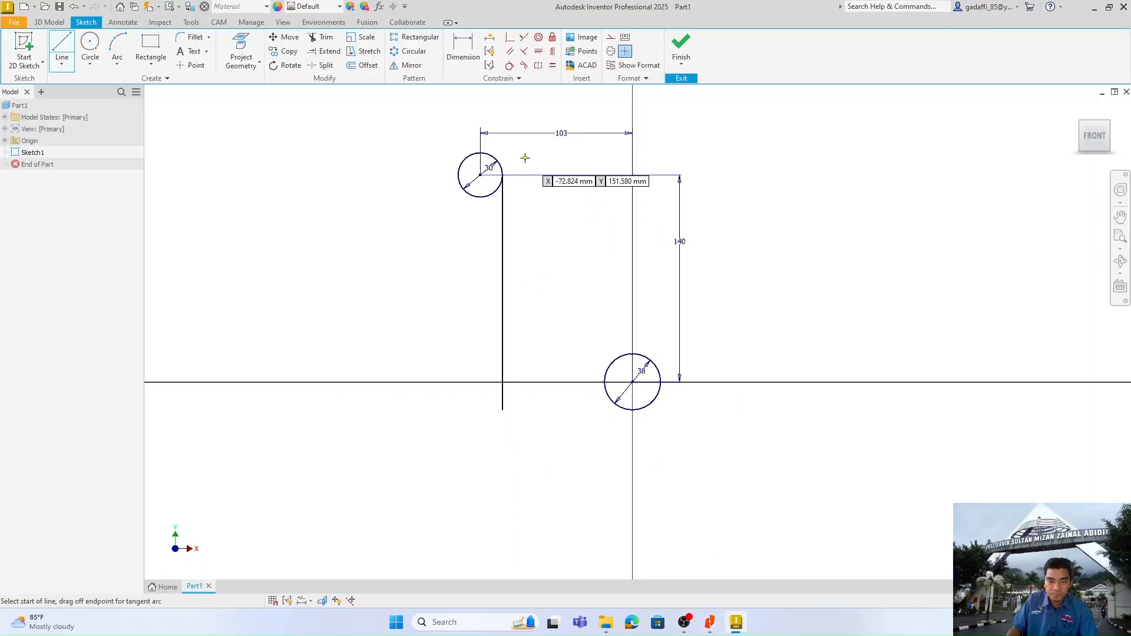
pyautogui.click(524, 412)
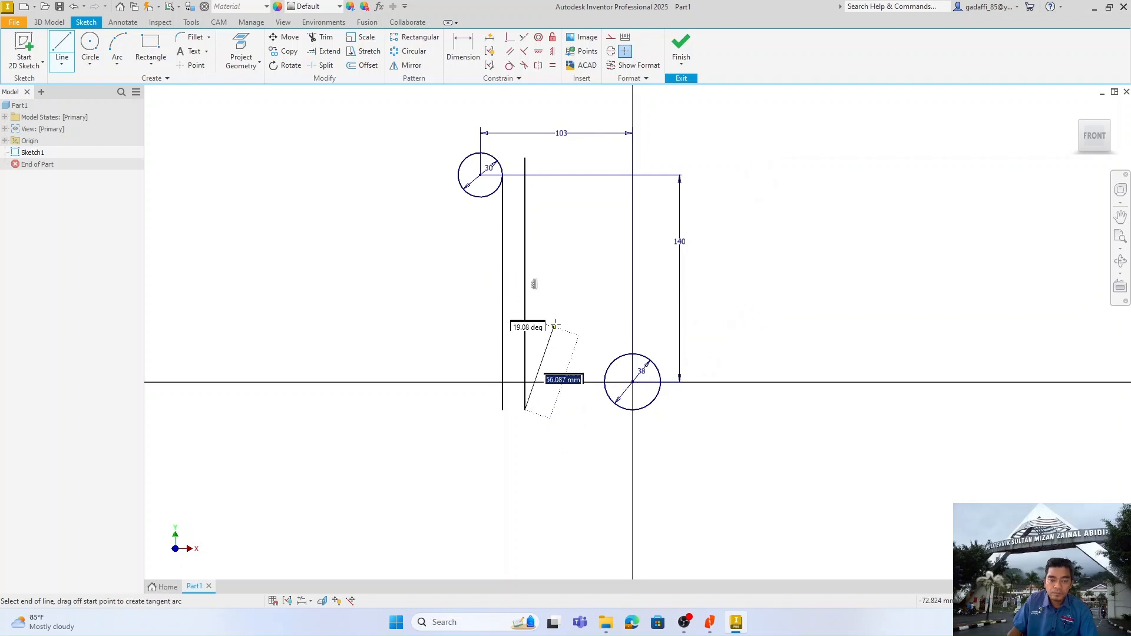
pyautogui.rightClick(555, 323)
pyautogui.click(559, 294)
# Draw a horizontal line leftward from the top quadrant of the 38 mm circle across both verticals, plus a parallel one just below it
pyautogui.click(632, 354)
pyautogui.click(475, 354)
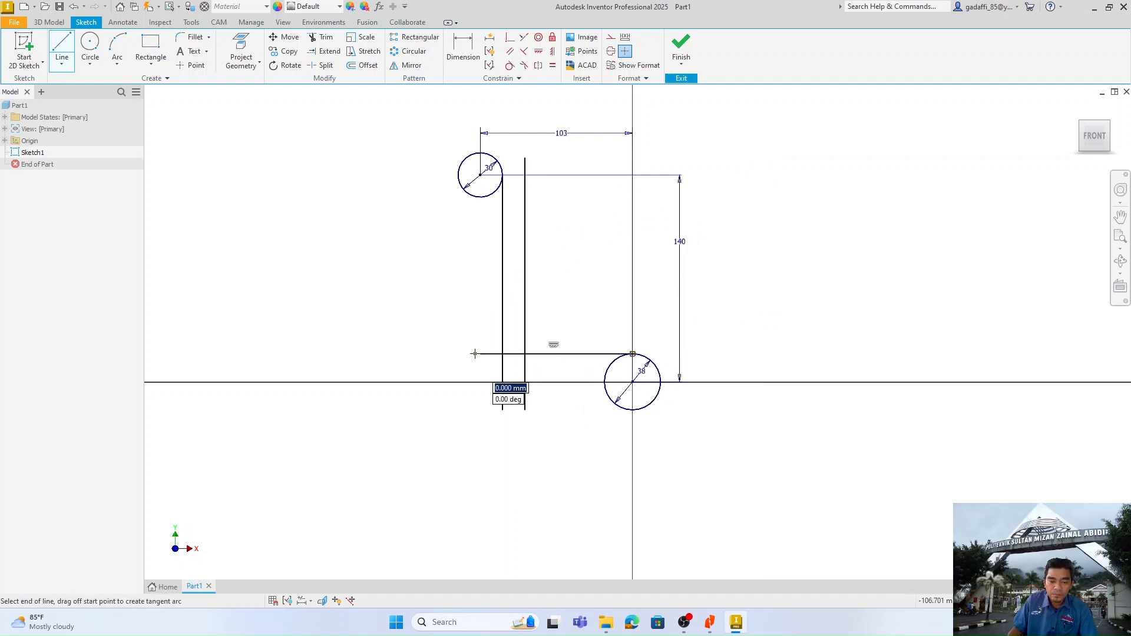
pyautogui.rightClick(484, 332)
pyautogui.click(485, 298)
pyautogui.click(623, 369)
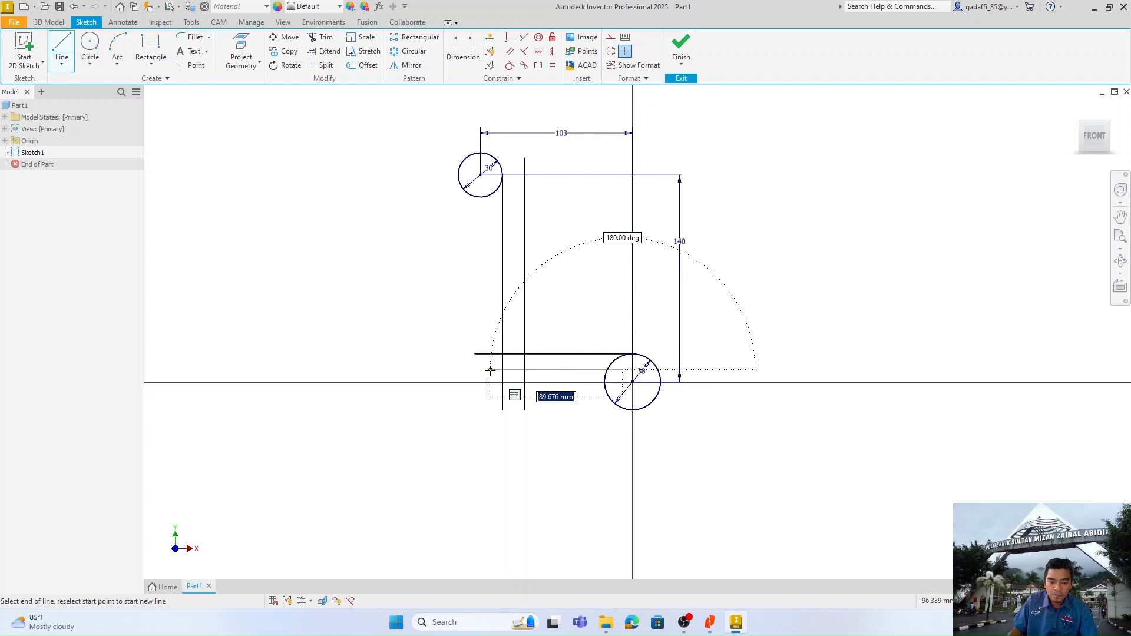
pyautogui.rightClick(459, 358)
pyautogui.click(502, 361)
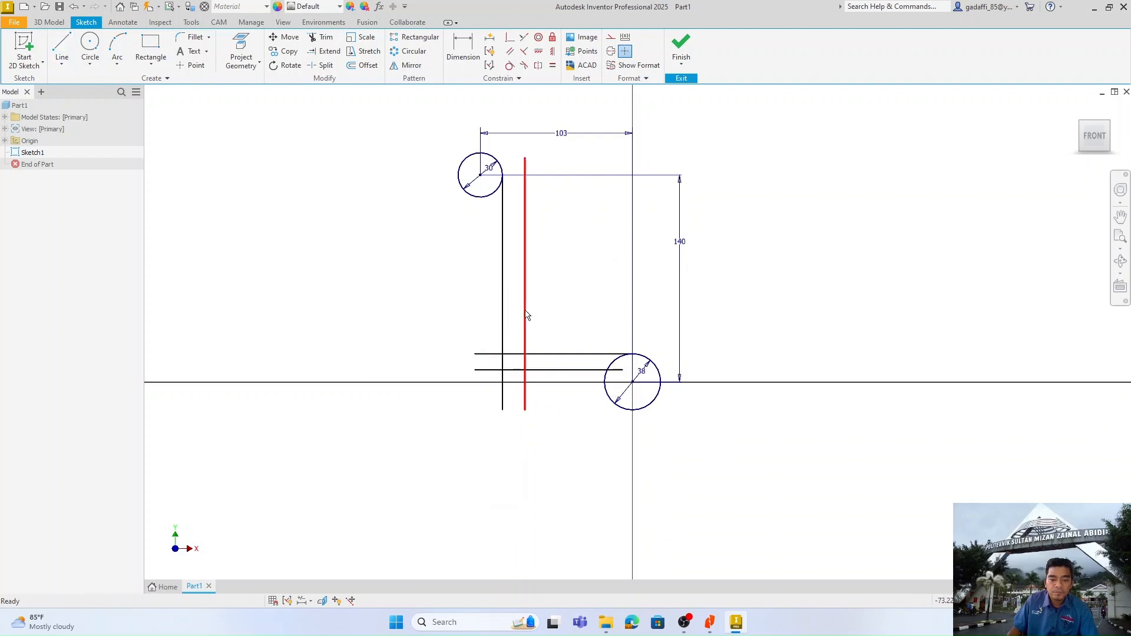
# Dimension the gap between the two vertical lines and set it to 10 mm
pyautogui.click(479, 57)
pyautogui.click(502, 251)
pyautogui.click(525, 247)
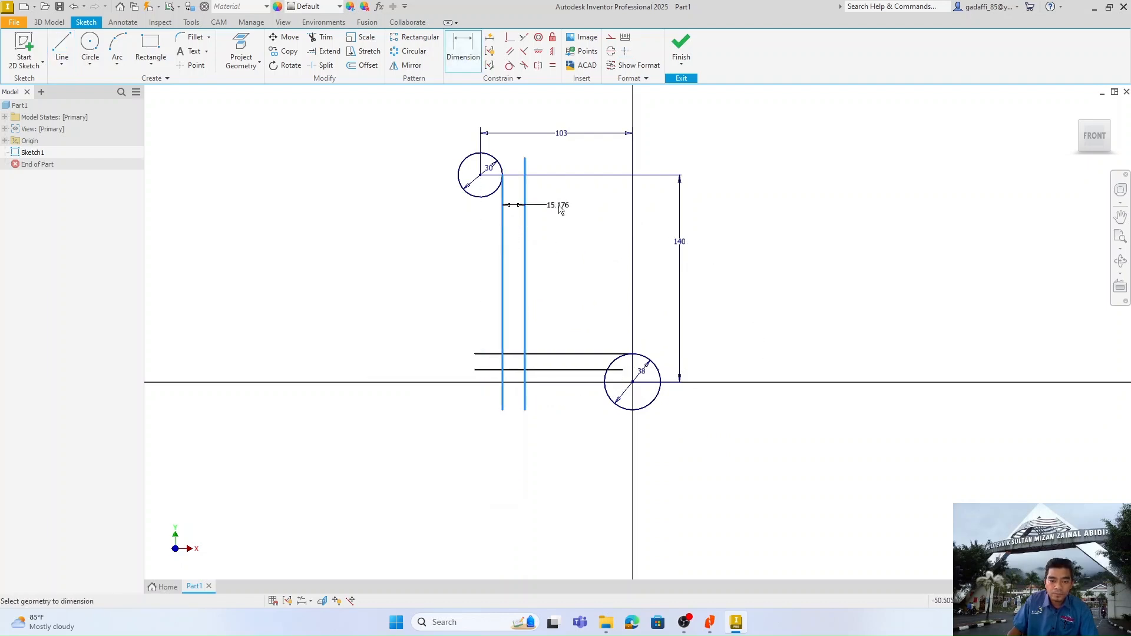
pyautogui.click(558, 209)
pyautogui.write('10')
pyautogui.press('Return')
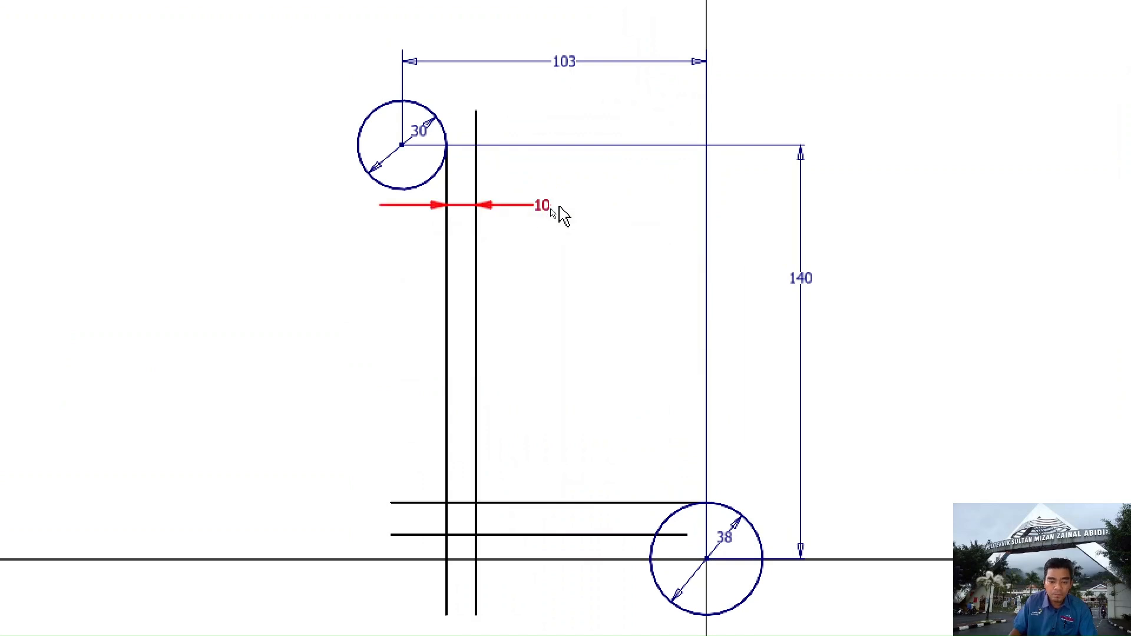
# Dimension the gap between the two horizontal lines and set it to 10 mm
pyautogui.click(613, 375)
pyautogui.click(600, 344)
pyautogui.click(865, 362)
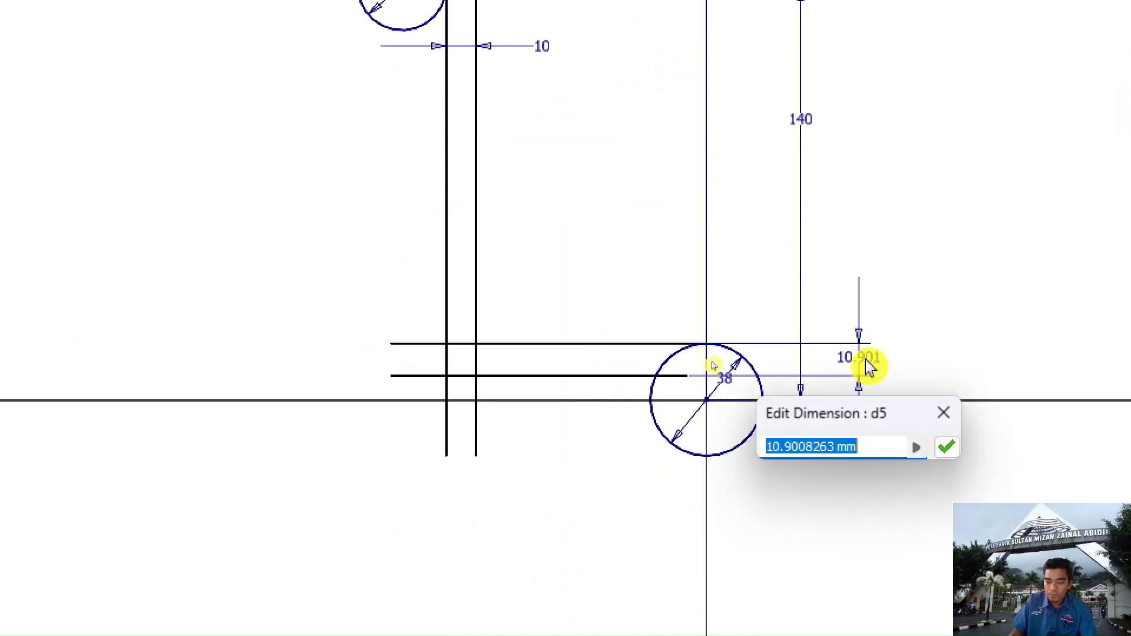
pyautogui.write('10')
pyautogui.press('Return')
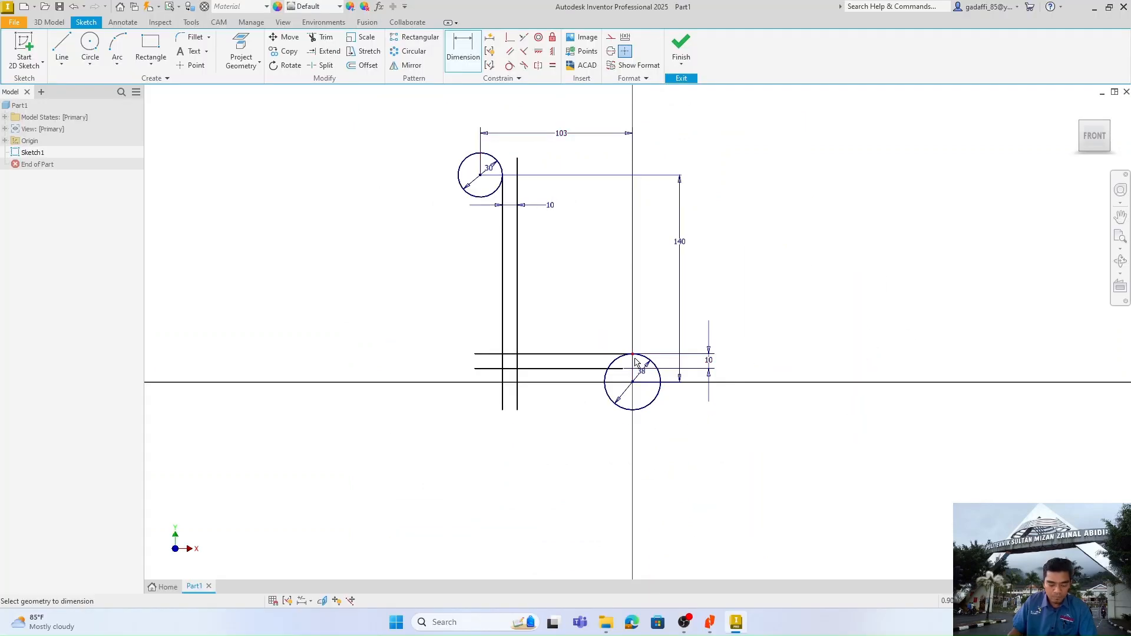
# Fillet the inner corner between the right vertical line and the upper horizontal line with a 20 mm radius
pyautogui.click(196, 39)
pyautogui.write('28')
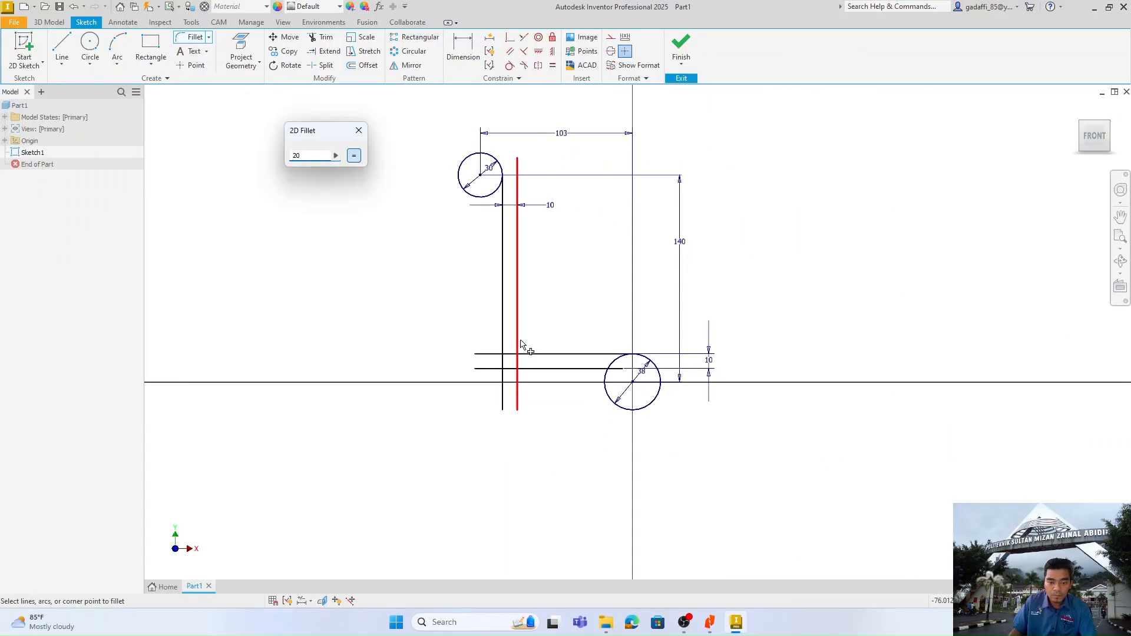
pyautogui.click(520, 343)
pyautogui.click(536, 353)
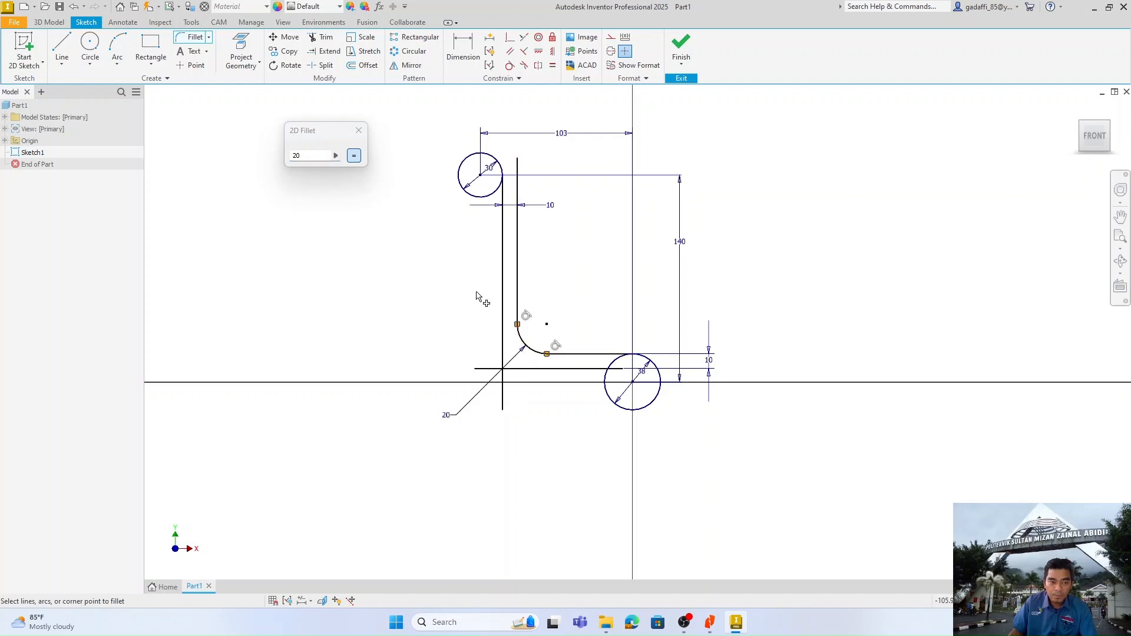
# Fillet the outer corner between the left vertical line and the lower horizontal line with a 30 mm radius
pyautogui.doubleClick(311, 155)
pyautogui.write('30')
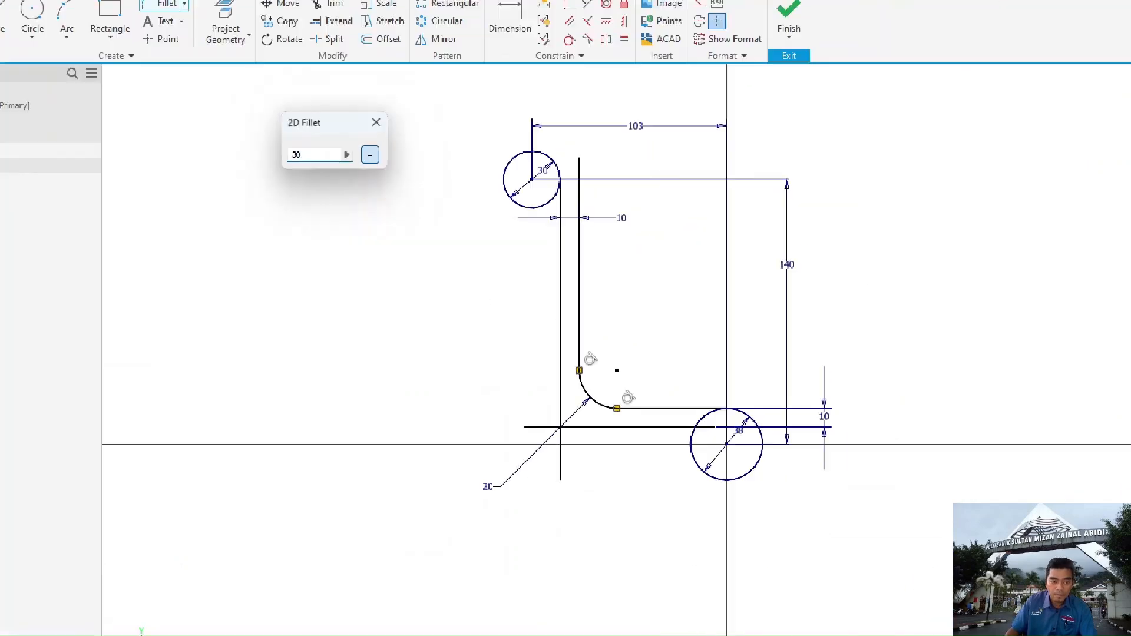
pyautogui.click(502, 353)
pyautogui.click(529, 369)
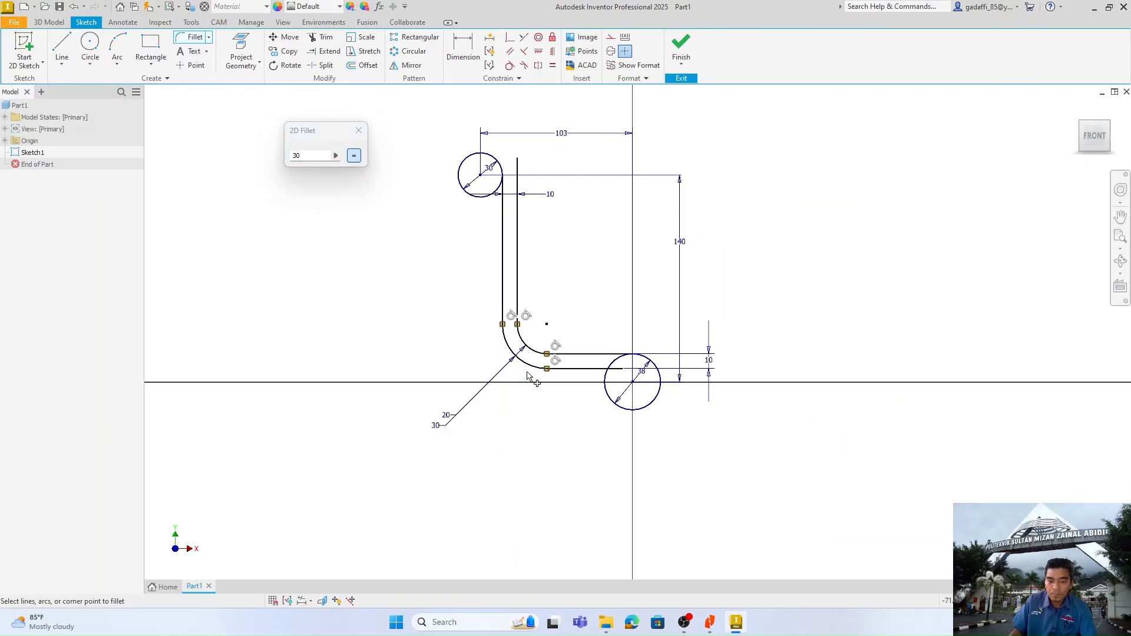
pyautogui.click(359, 131)
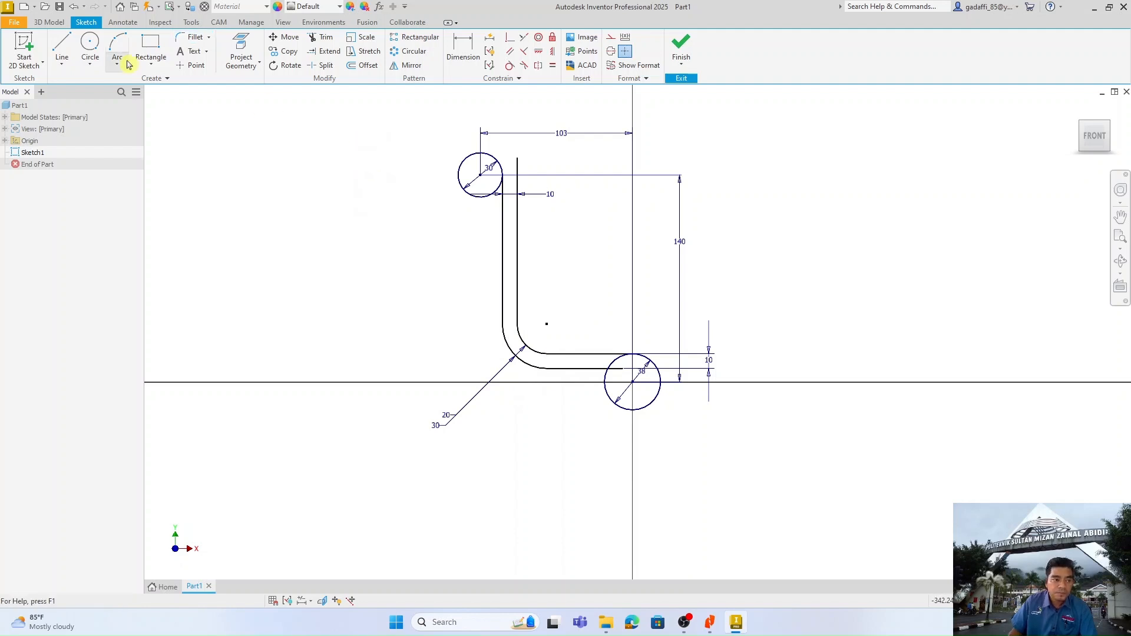
# Draw a vertical line about 69 mm long downward from the left quadrant of the 30 mm circle
pyautogui.click(61, 46)
pyautogui.click(459, 170)
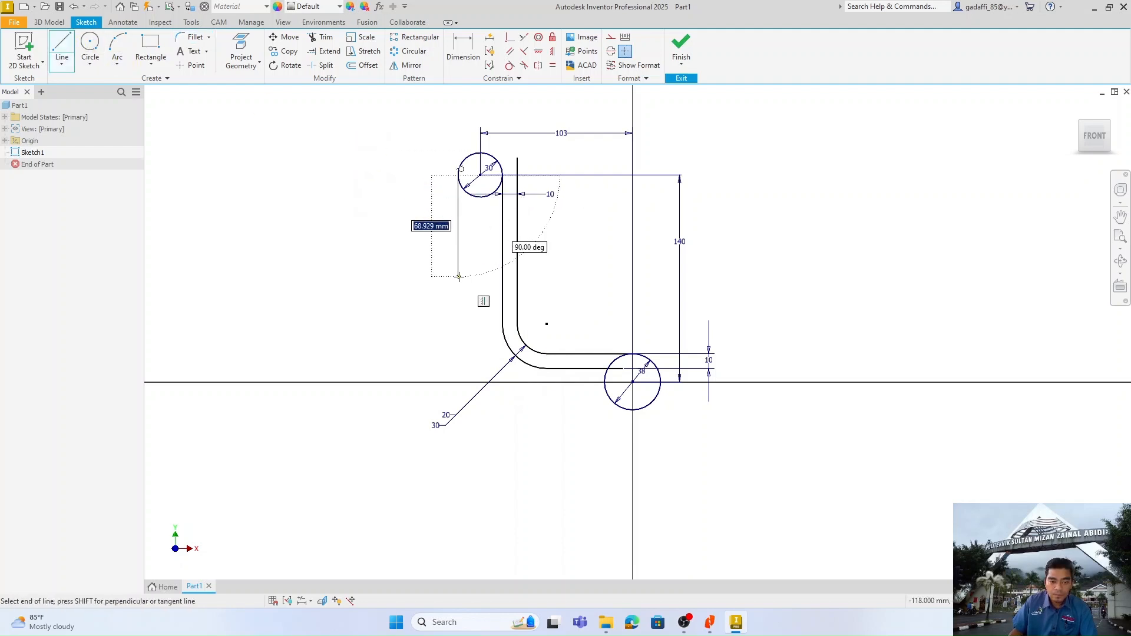
pyautogui.click(458, 277)
pyautogui.rightClick(439, 247)
pyautogui.click(437, 213)
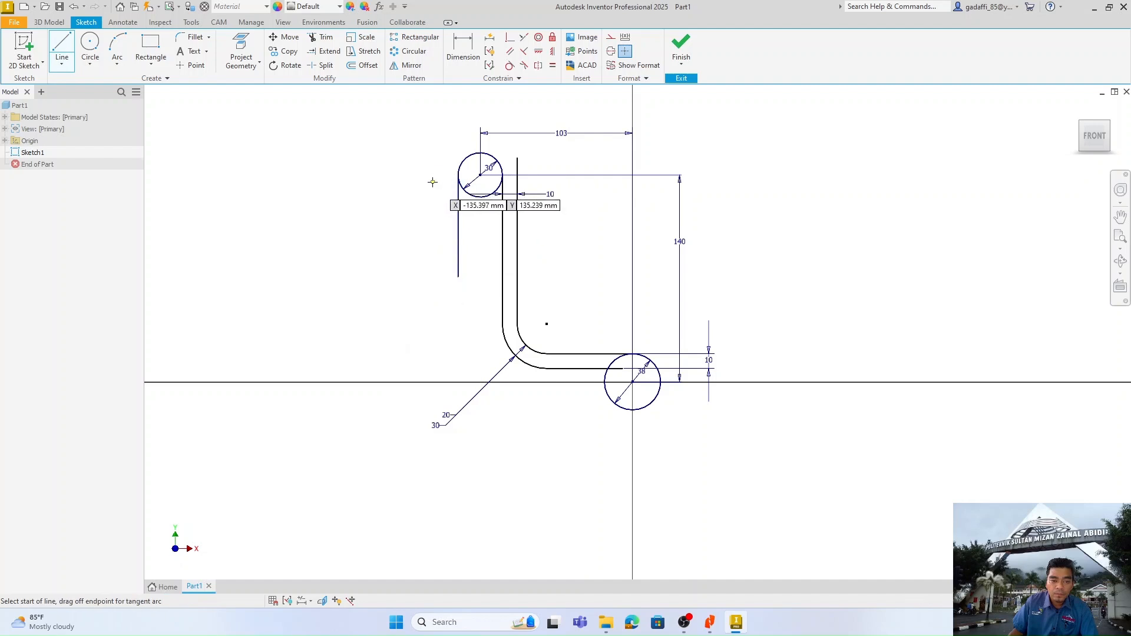
# Draw a long vertical line outside the 30 mm circle, extending from near its centre height to below the 38 mm circle
pyautogui.click(432, 182)
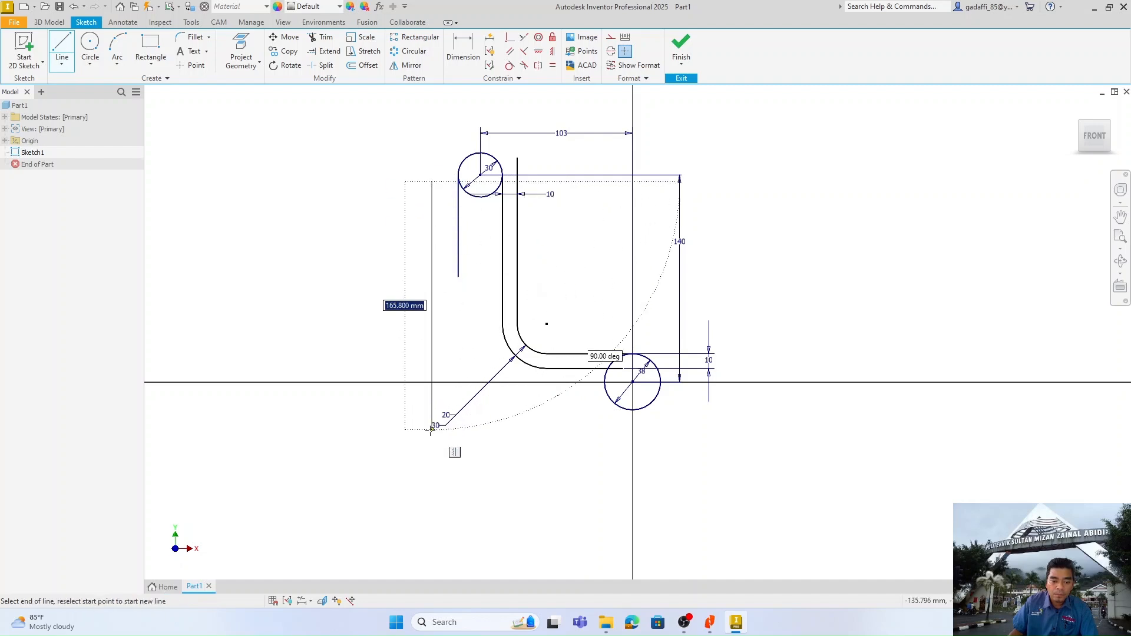
pyautogui.click(432, 443)
pyautogui.rightClick(398, 341)
pyautogui.click(379, 311)
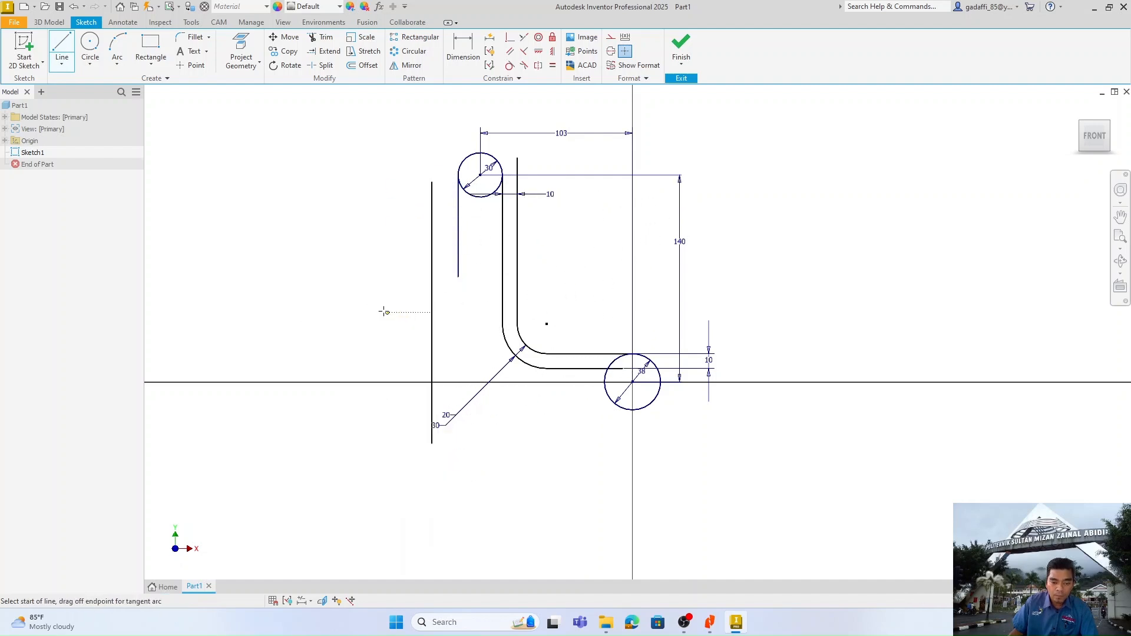
# Draw a horizontal line from the bottom quadrant of the 38 mm circle across the long outer vertical line
pyautogui.click(633, 410)
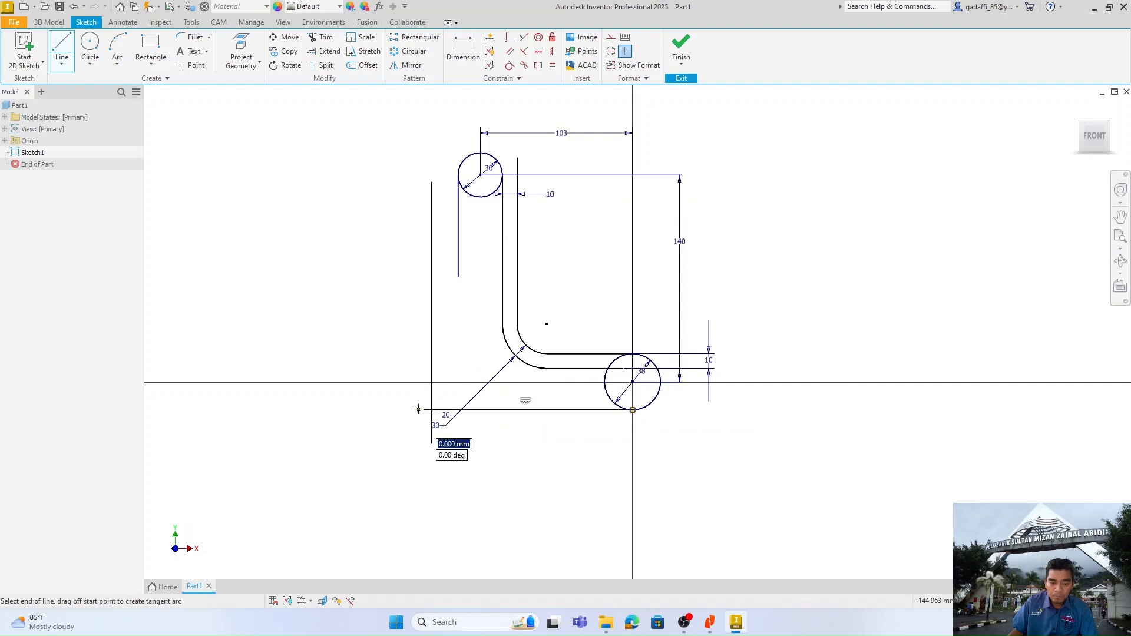
pyautogui.rightClick(398, 382)
pyautogui.click(441, 383)
# Dimension the outer vertical line from the 30 mm circle's centre and set the distance to 75-38-5 mm, checking the reference drawing
pyautogui.click(464, 52)
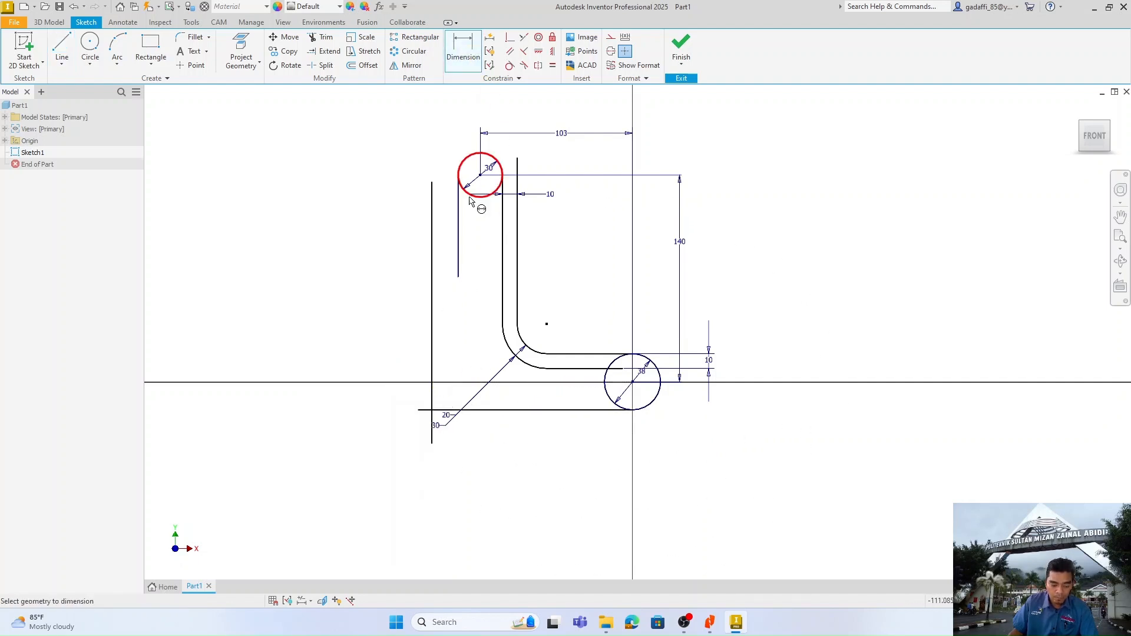
pyautogui.click(432, 236)
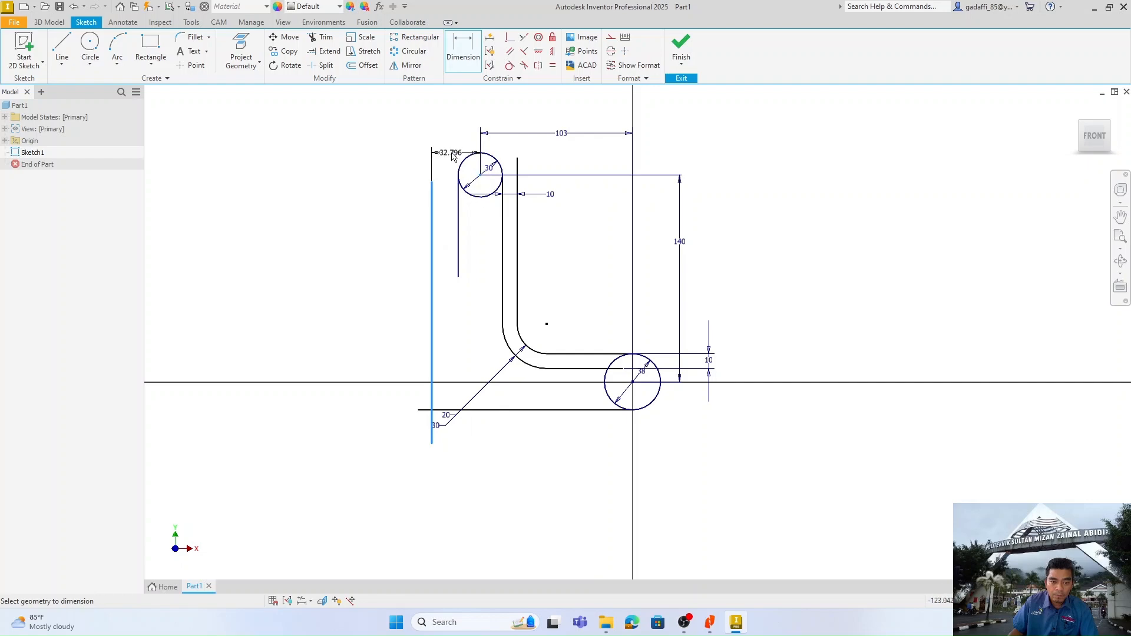
pyautogui.click(452, 155)
pyautogui.hotkey('alt', 'Tab')
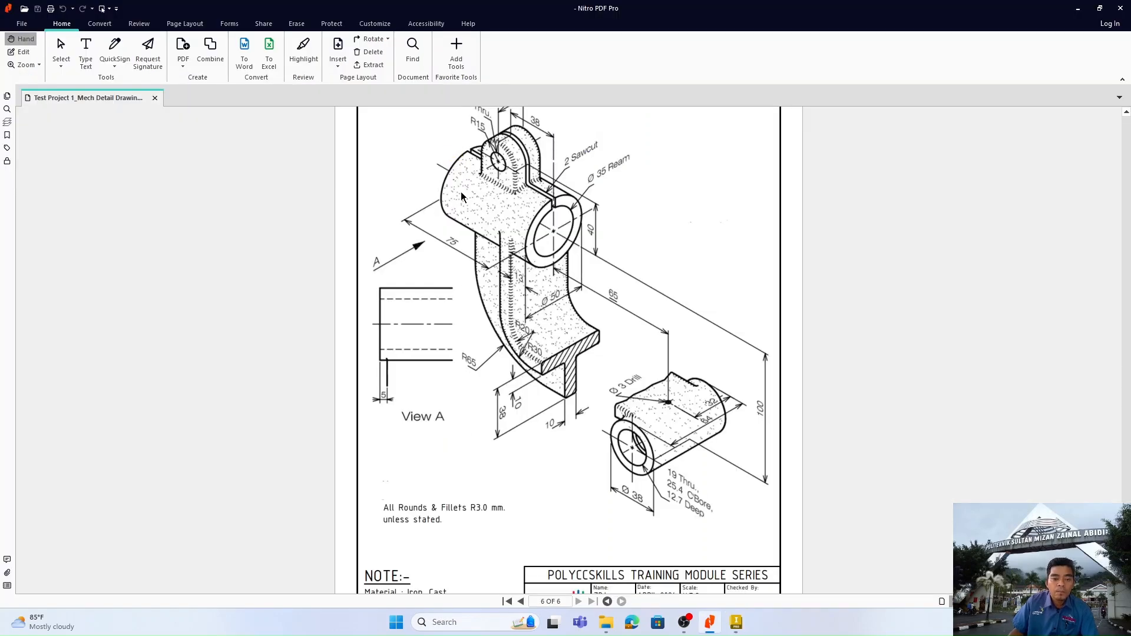
pyautogui.scroll(1, 498, 250)
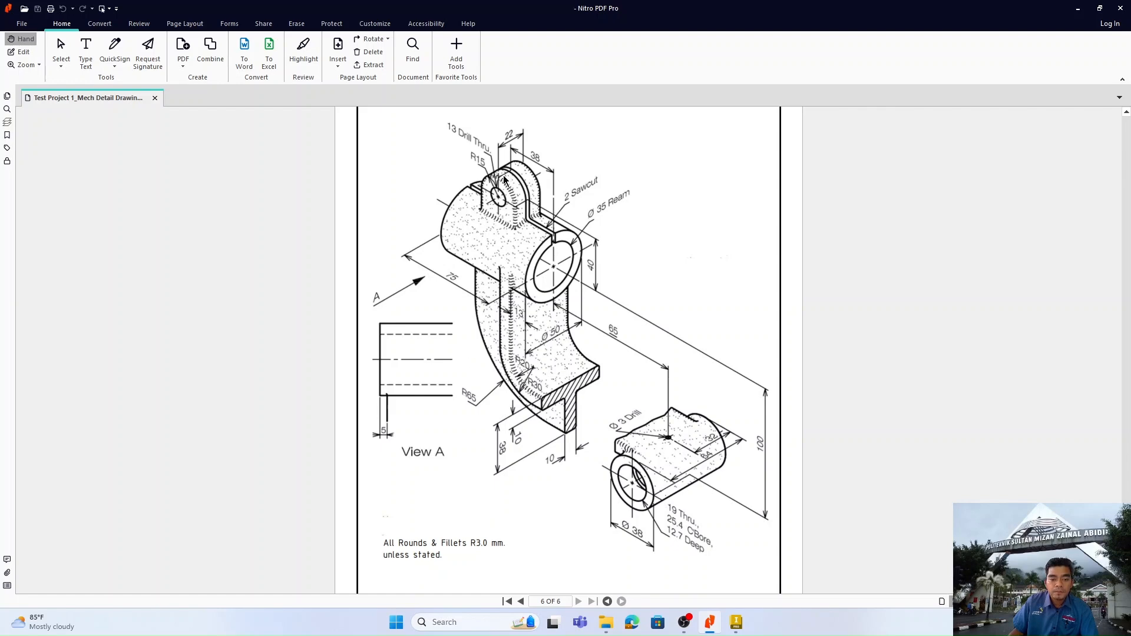
pyautogui.hotkey('alt', 'Tab')
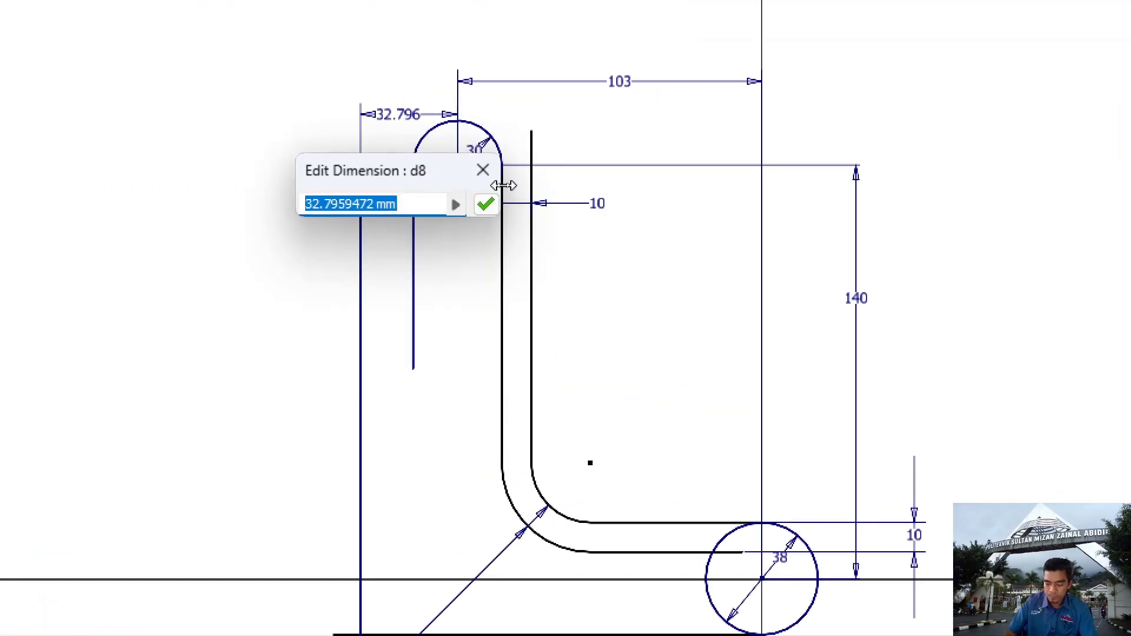
pyautogui.write('75-38-5')
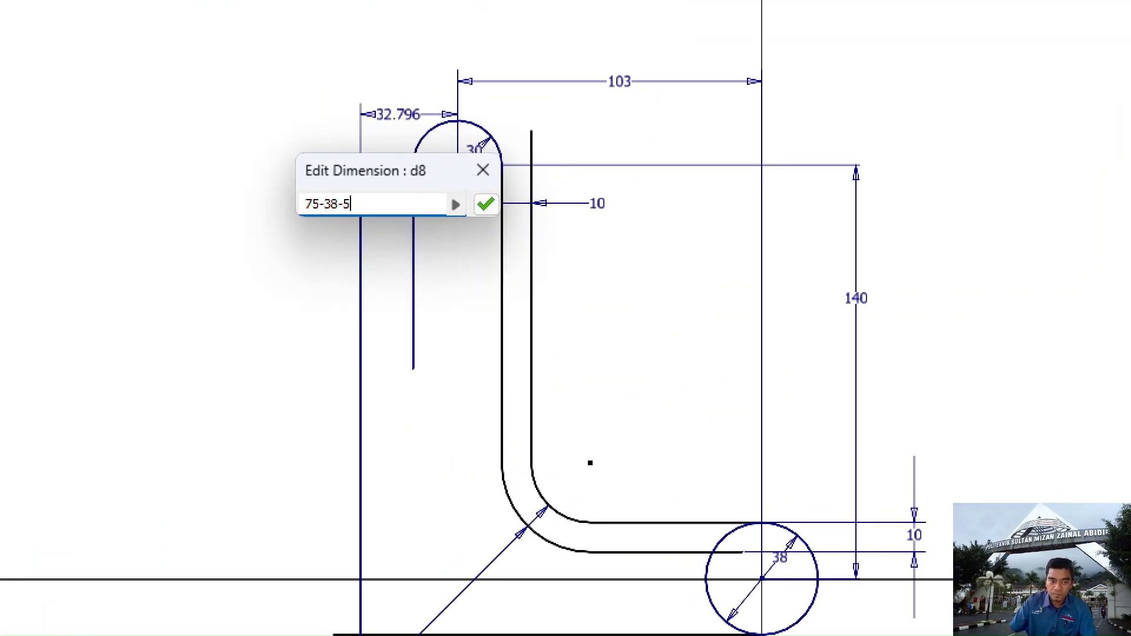
pyautogui.press('Return')
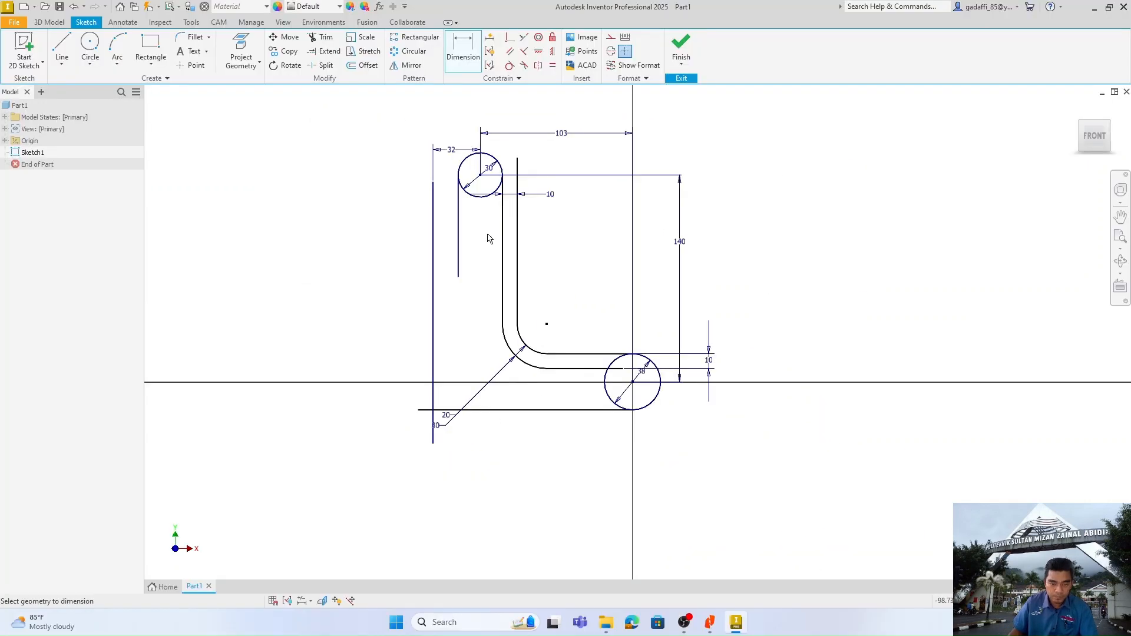
# Draw a horizontal line about 90 mm long below the 30 mm circle, crossing all the vertical lines
pyautogui.click(62, 47)
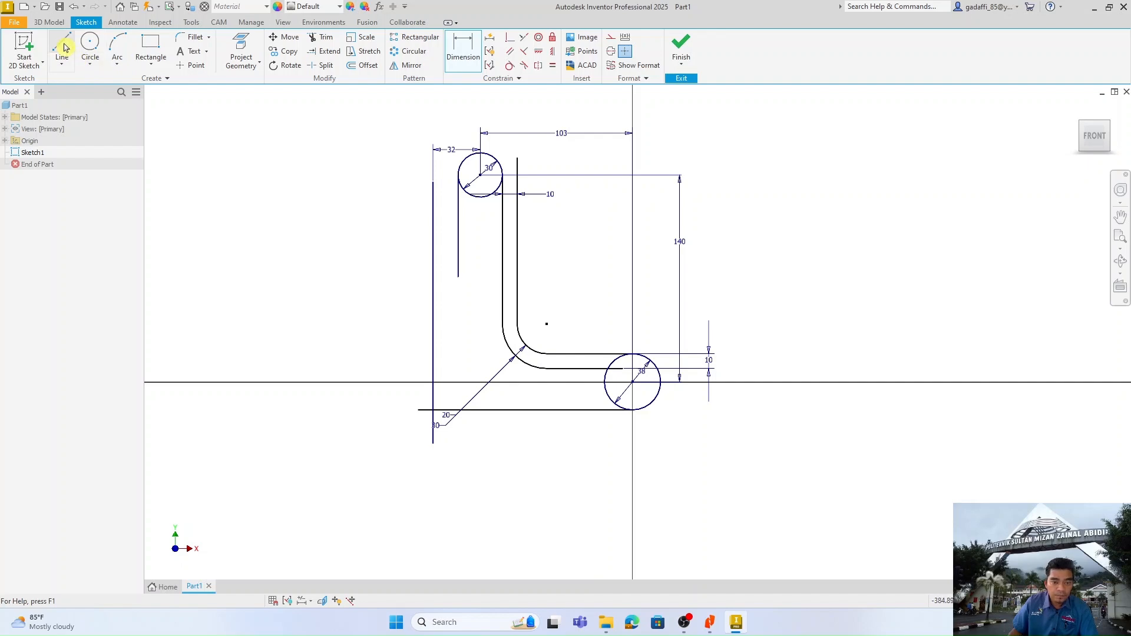
pyautogui.click(402, 226)
pyautogui.click(534, 226)
# Dimension the crossing horizontal line from the 30 mm circle's centre and set the distance to 40 mm
pyautogui.press('d')
pyautogui.click(480, 226)
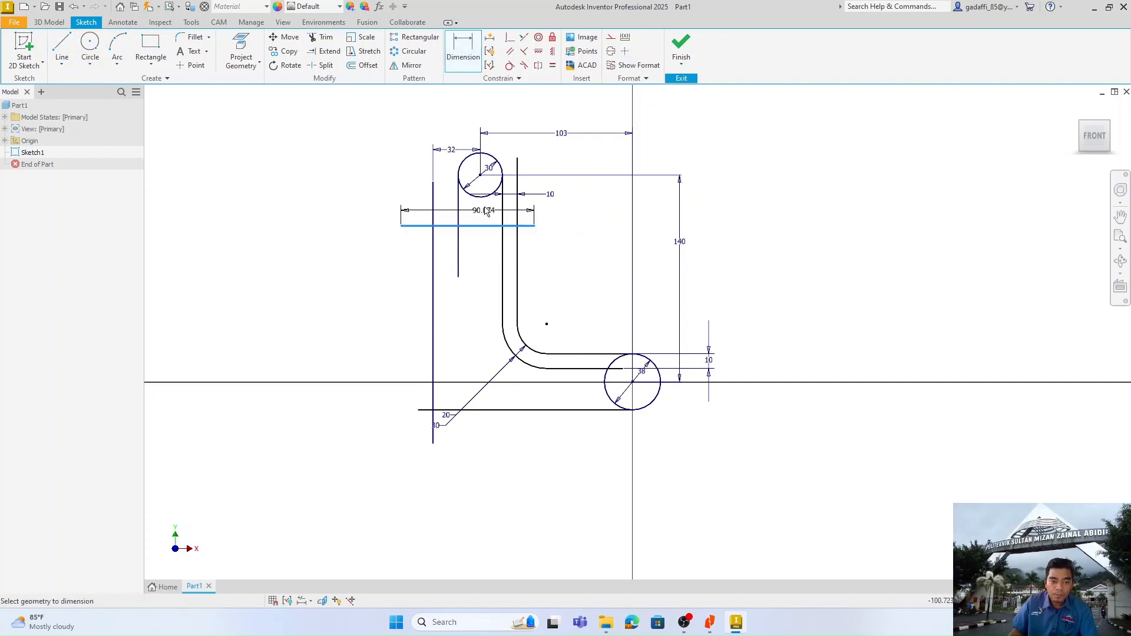
pyautogui.click(482, 176)
pyautogui.click(374, 198)
pyautogui.write('40')
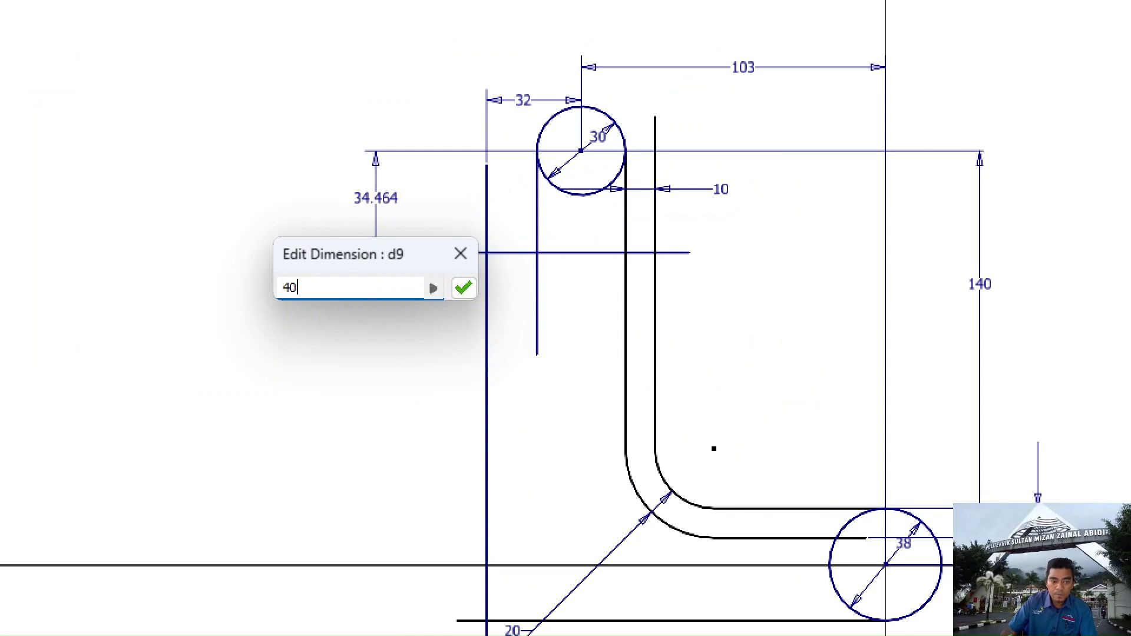
pyautogui.press('Return')
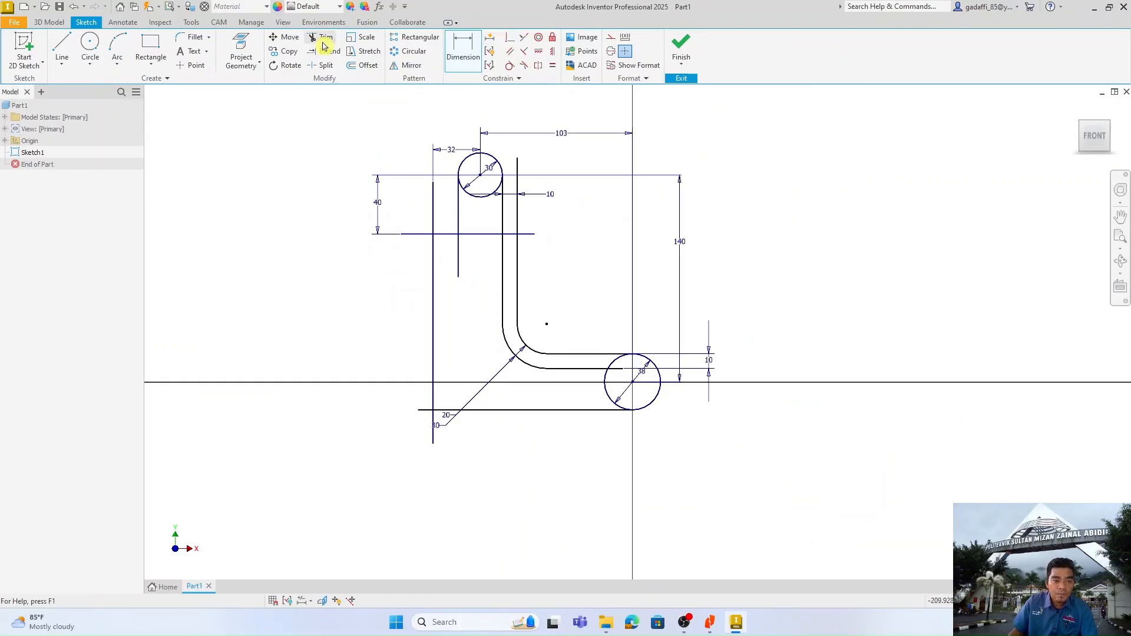
# Trim the line ends that overhang where the vertical lines meet the horizontal line 40 mm below the circle's centre
pyautogui.click(323, 43)
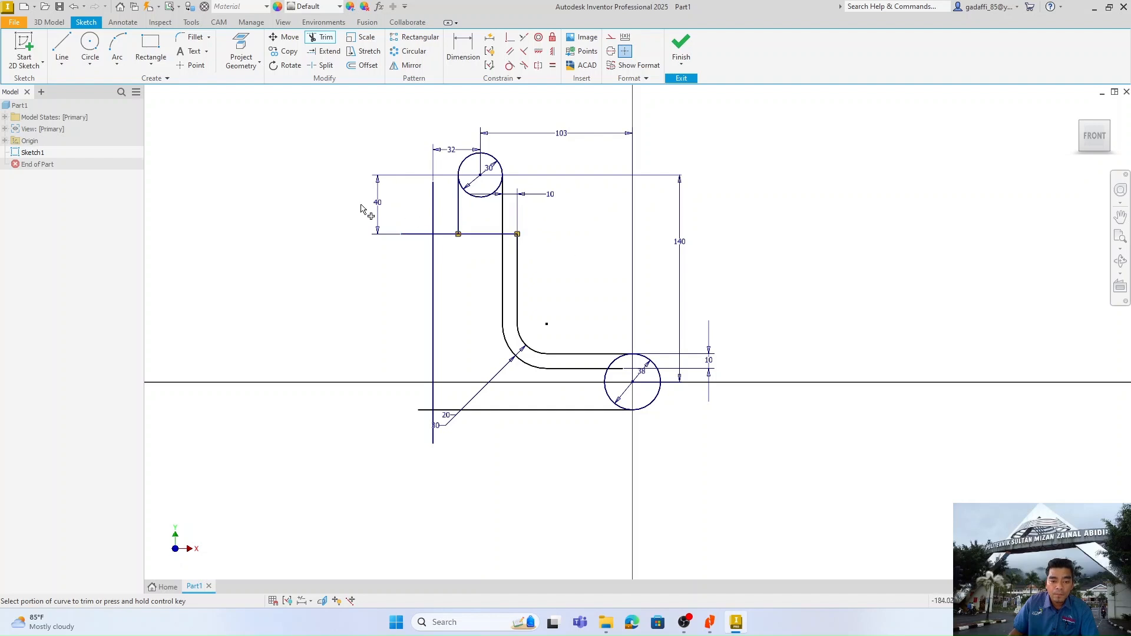
pyautogui.click(433, 209)
pyautogui.click(419, 234)
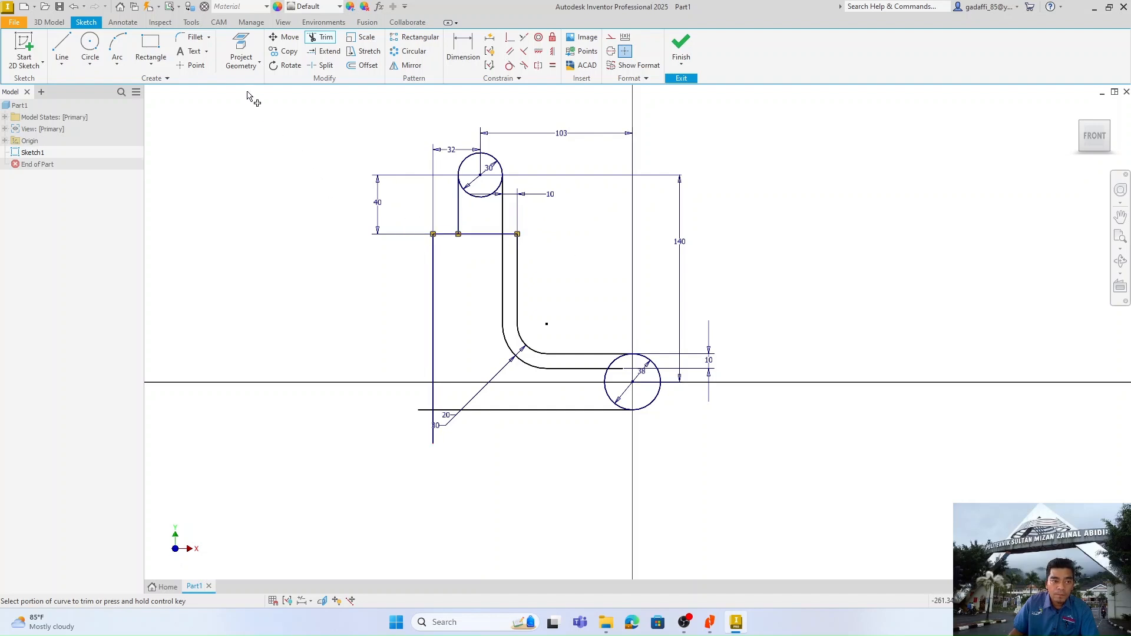
# Fillet the corner between the outer vertical line and the lowest horizontal line with a 65 mm radius, as in the reference drawing
pyautogui.click(193, 37)
pyautogui.hotkey('alt', 'Tab')
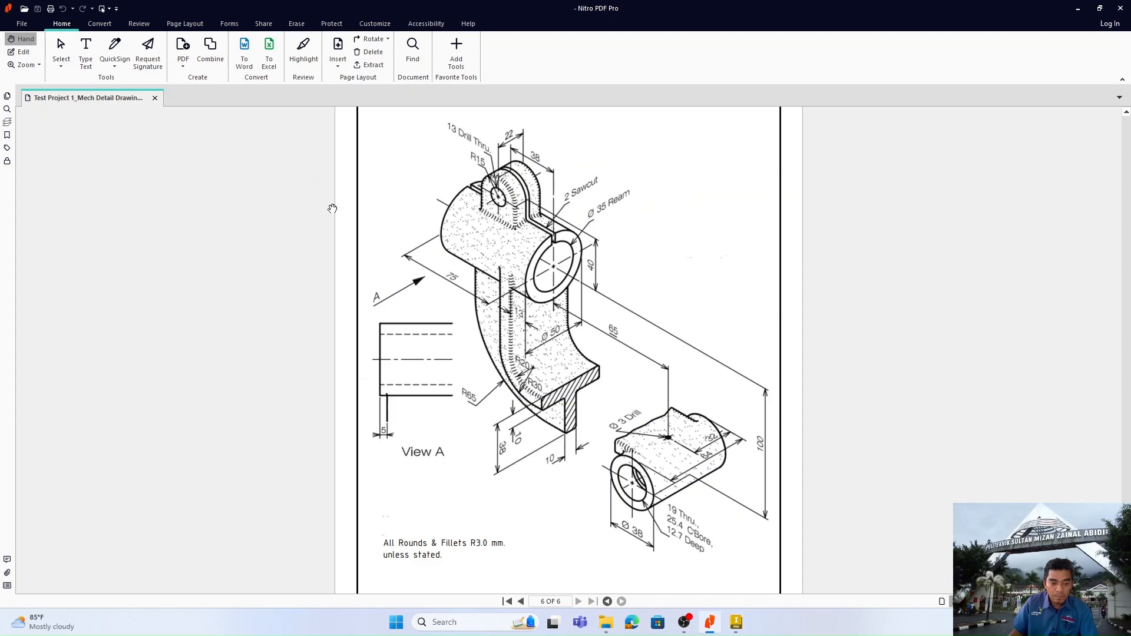
pyautogui.hotkey('alt', 'Tab')
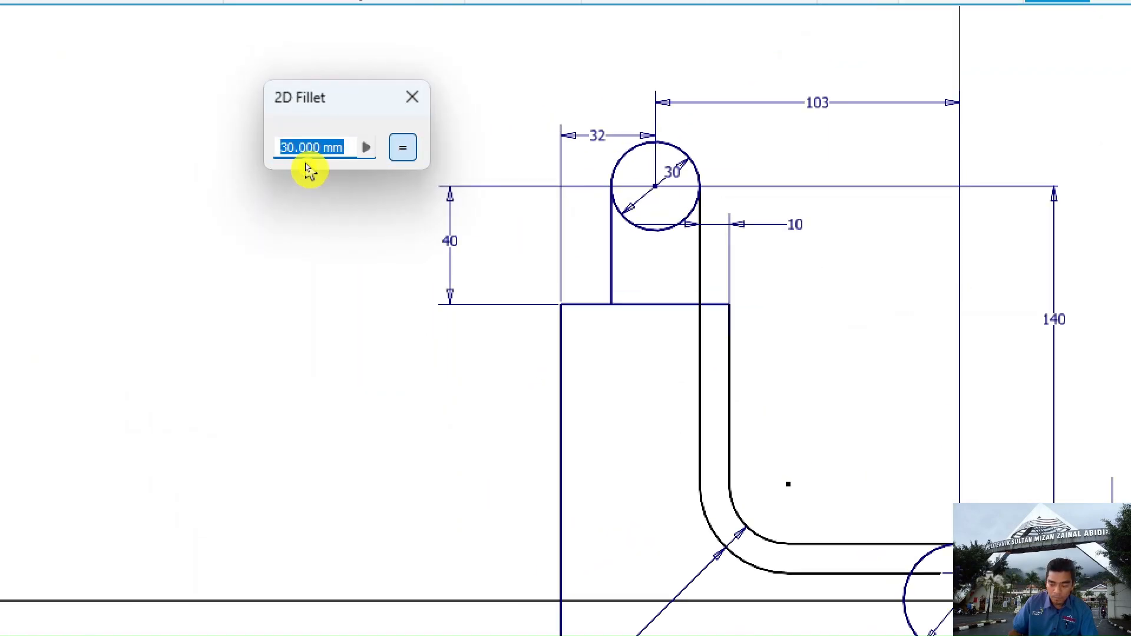
pyautogui.write('45')
pyautogui.press('Return')
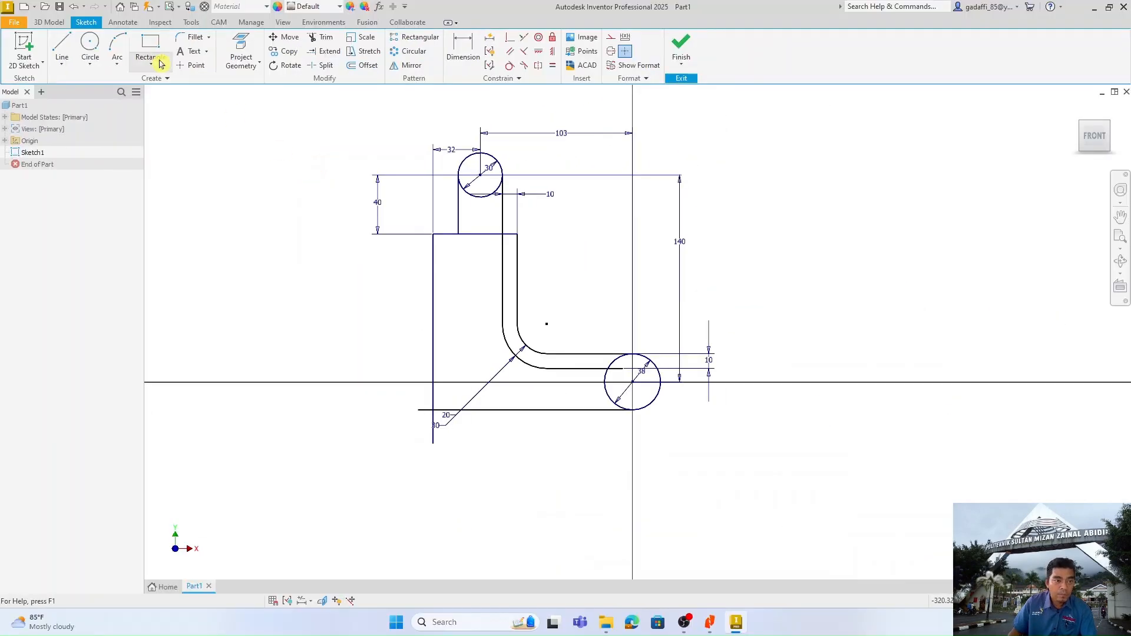
pyautogui.click(192, 36)
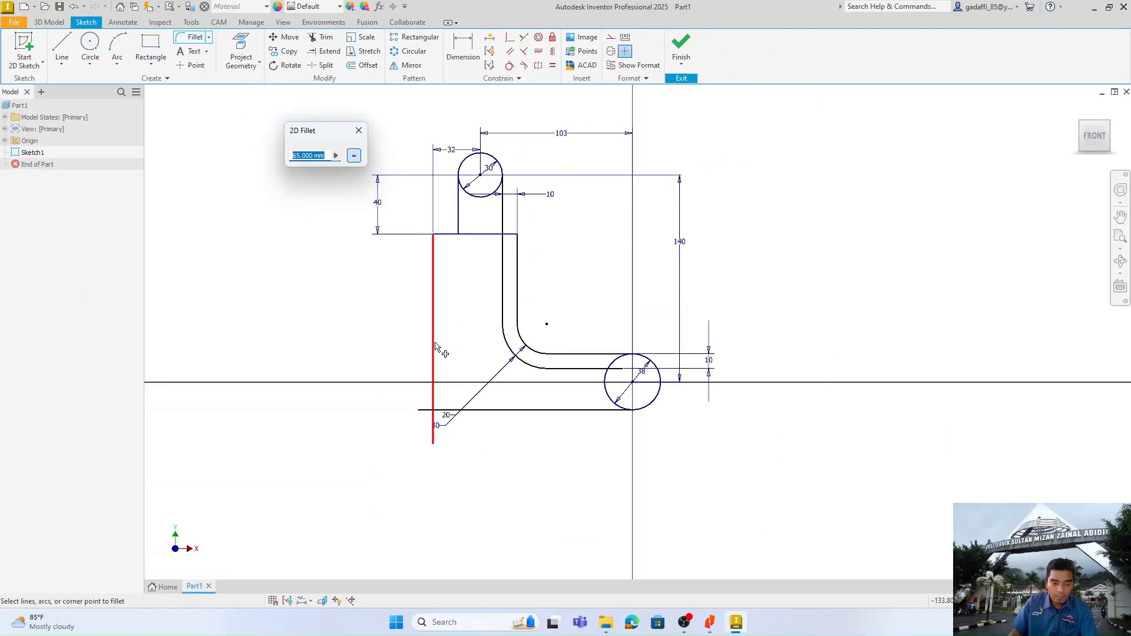
pyautogui.click(435, 347)
pyautogui.click(466, 412)
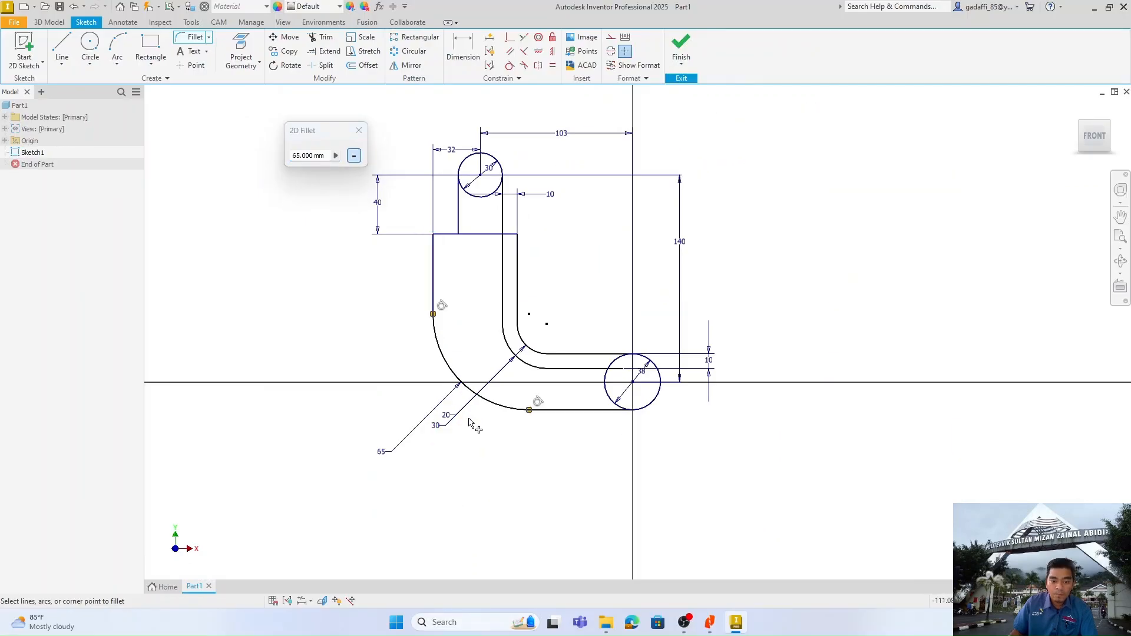
pyautogui.click(357, 136)
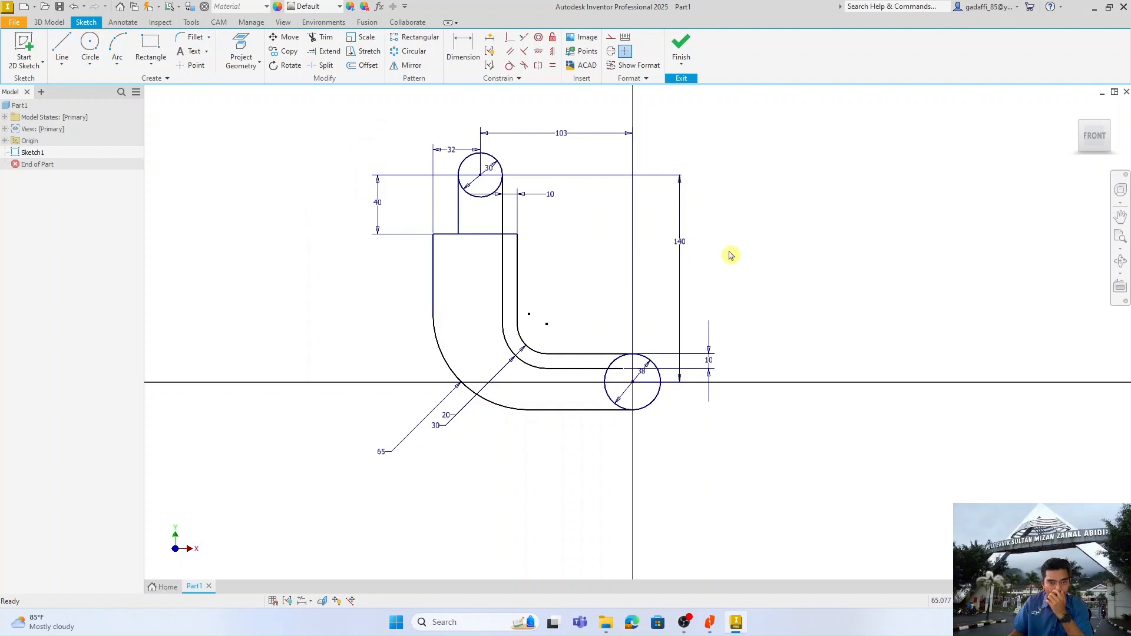
# Trim the web line inside the 38 mm circle and the lower arc of the 30 mm circle, and finish the sketch
pyautogui.click(321, 38)
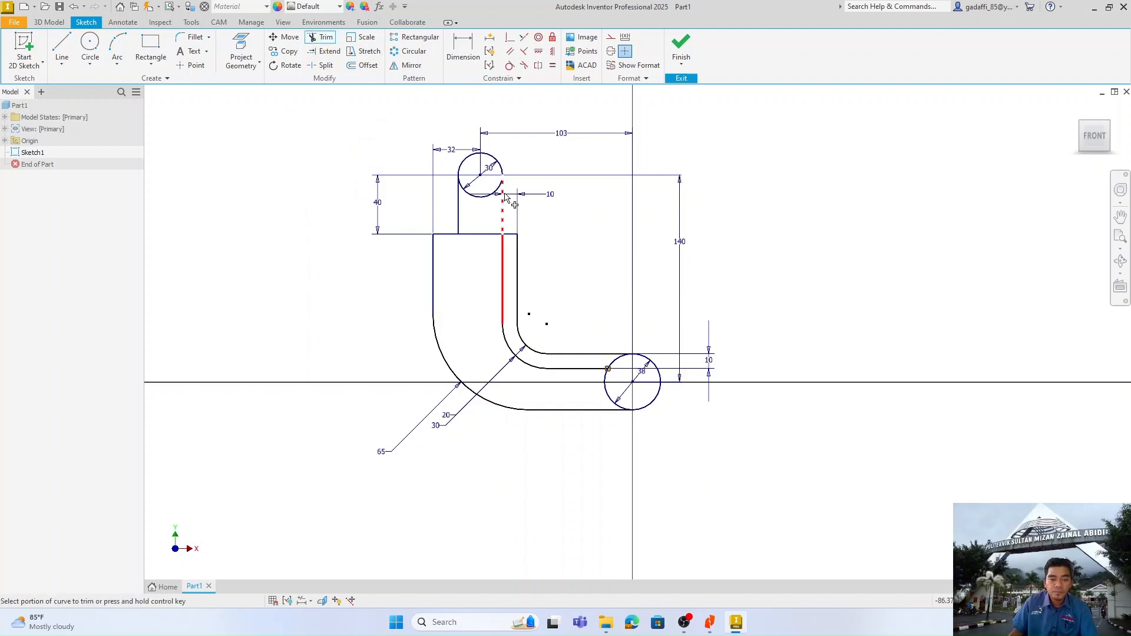
pyautogui.click(479, 196)
pyautogui.click(681, 50)
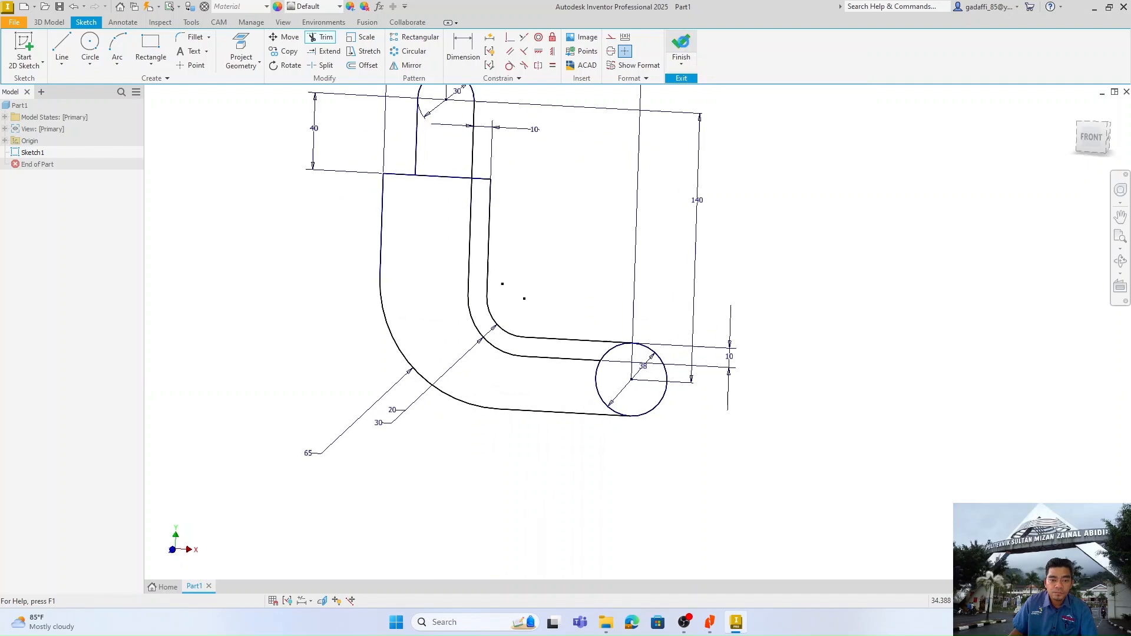
pyautogui.click(1074, 112)
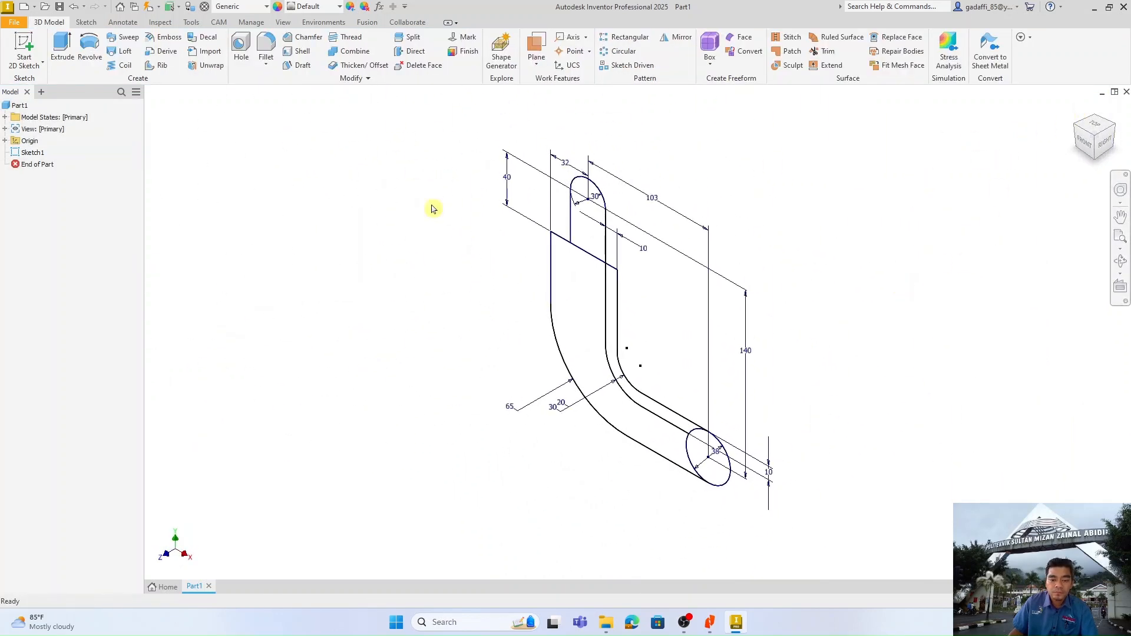
pyautogui.doubleClick(38, 153)
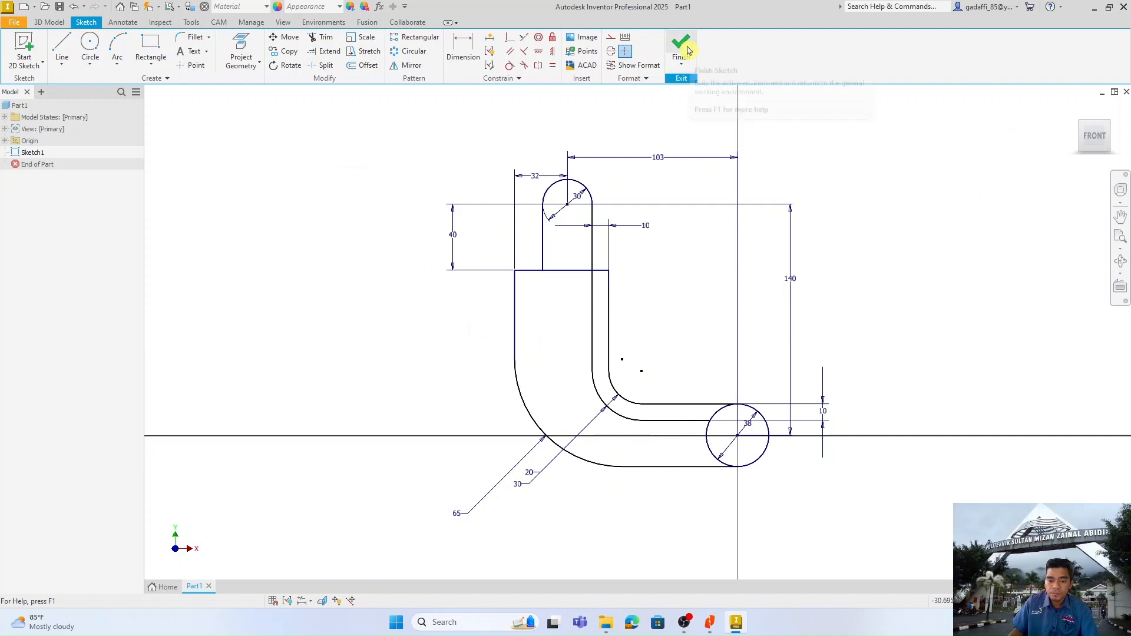
pyautogui.click(681, 47)
# Extrude the 38 mm circle symmetrically to a total of 64 mm, taking the boss length from the reference drawing
pyautogui.click(64, 48)
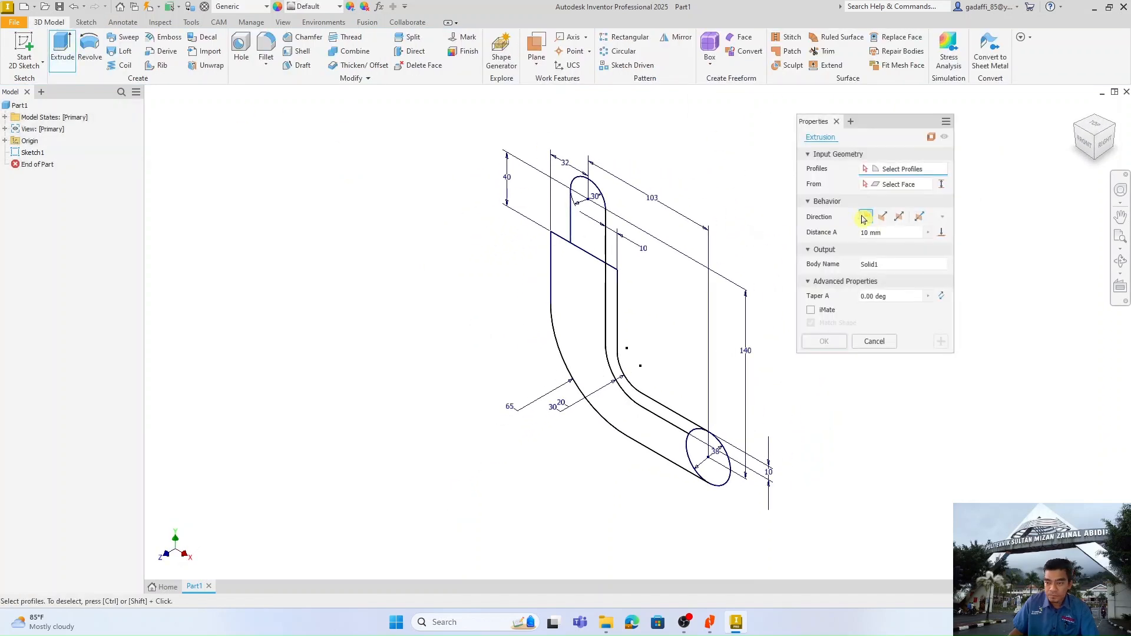
pyautogui.click(709, 463)
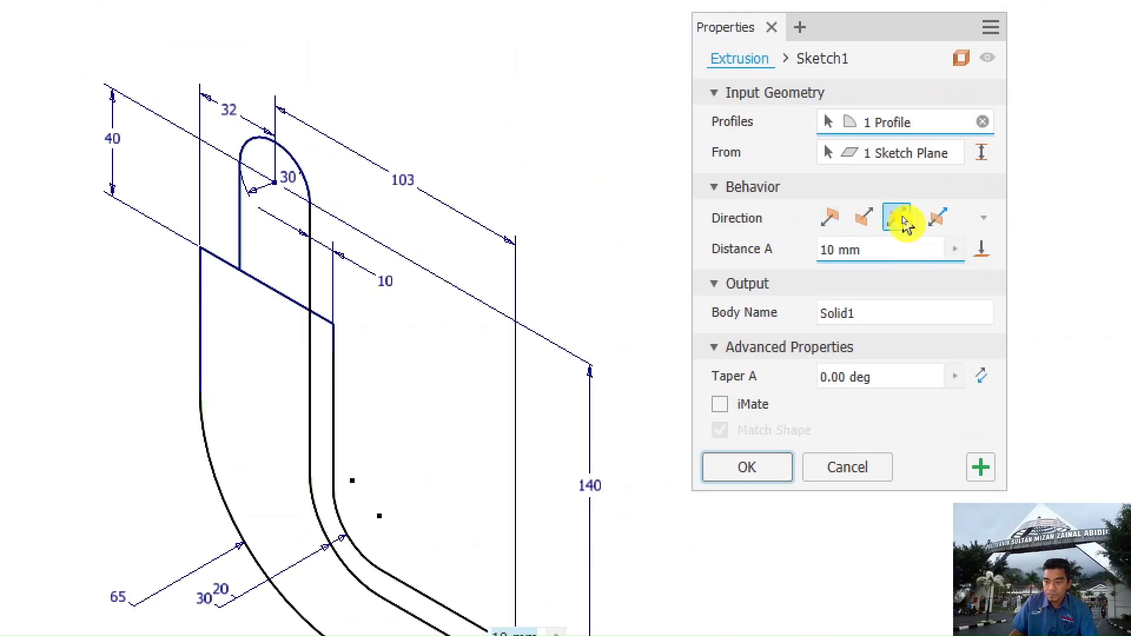
pyautogui.click(900, 217)
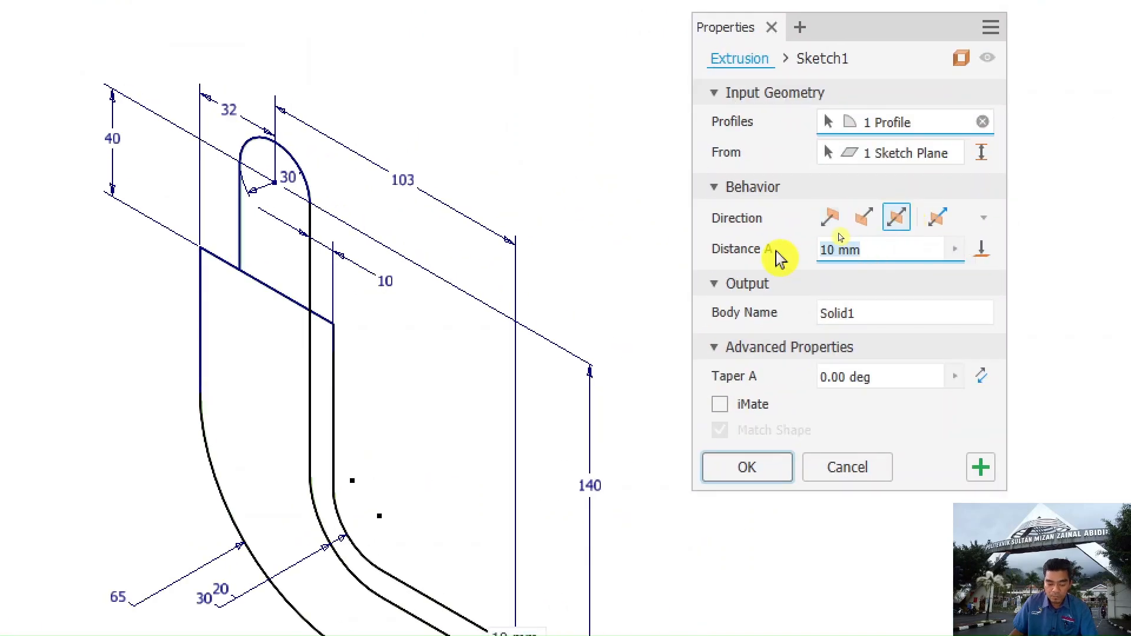
pyautogui.hotkey('alt', 'Tab')
pyautogui.scroll(-3, 506, 512)
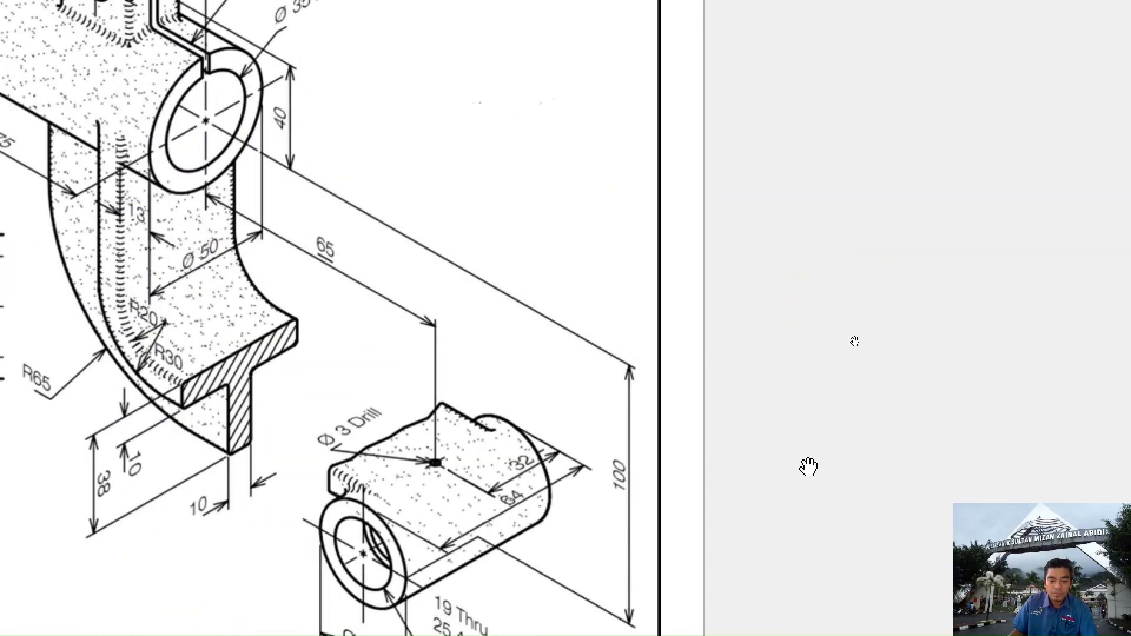
pyautogui.hotkey('alt', 'Tab')
pyautogui.click(801, 465)
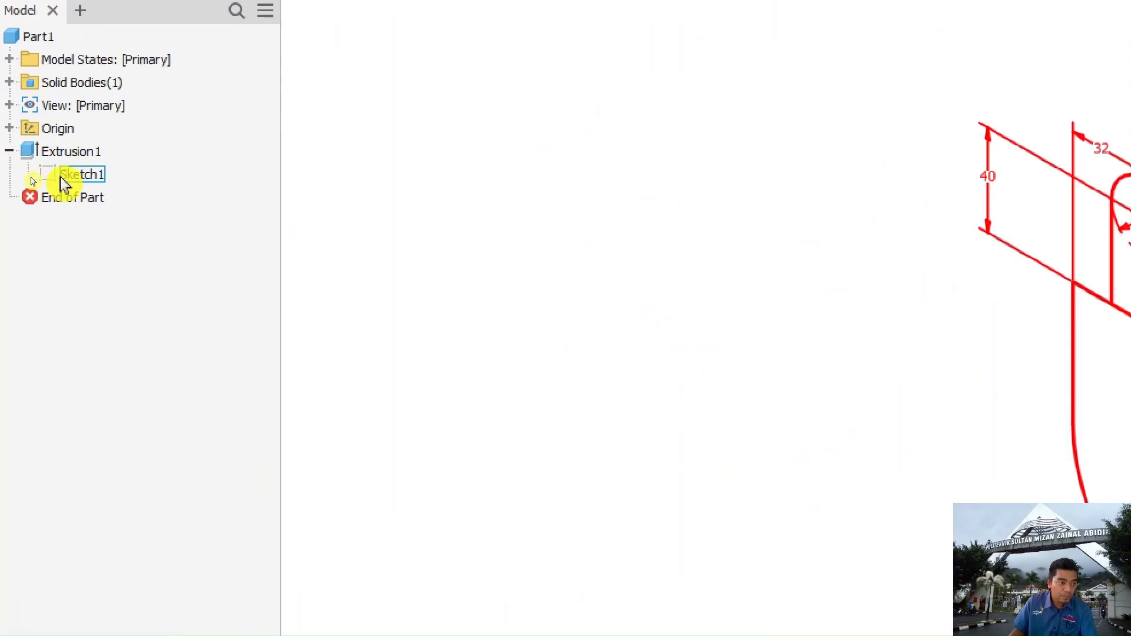
# Share the bracket's base sketch and extrude its curved web profile symmetrically to a total of 50 mm
pyautogui.rightClick(34, 176)
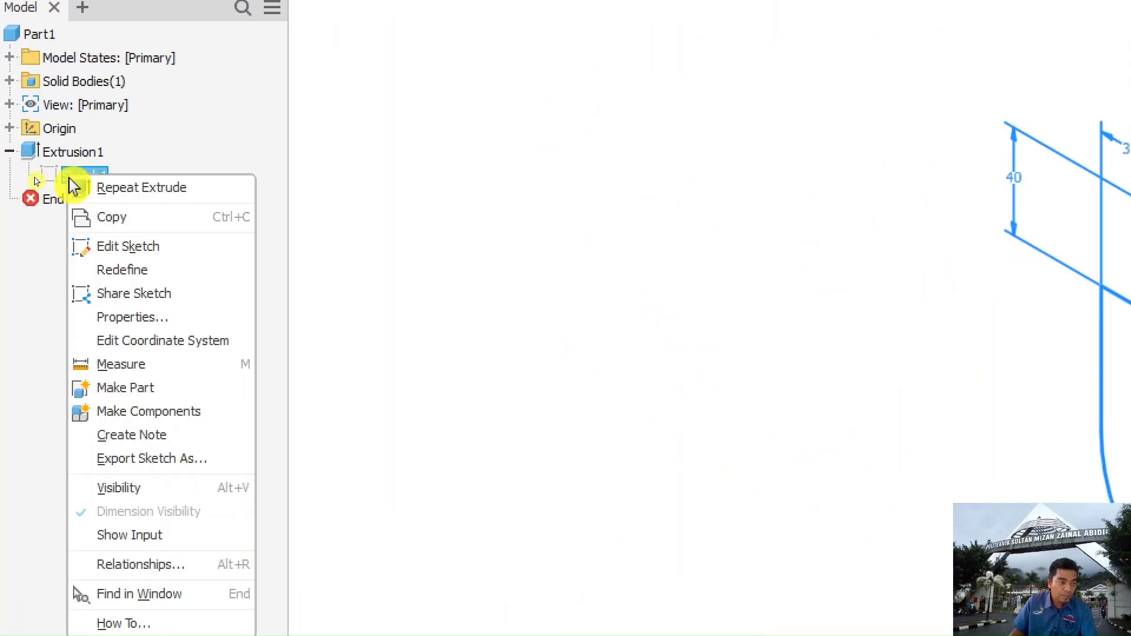
pyautogui.click(146, 293)
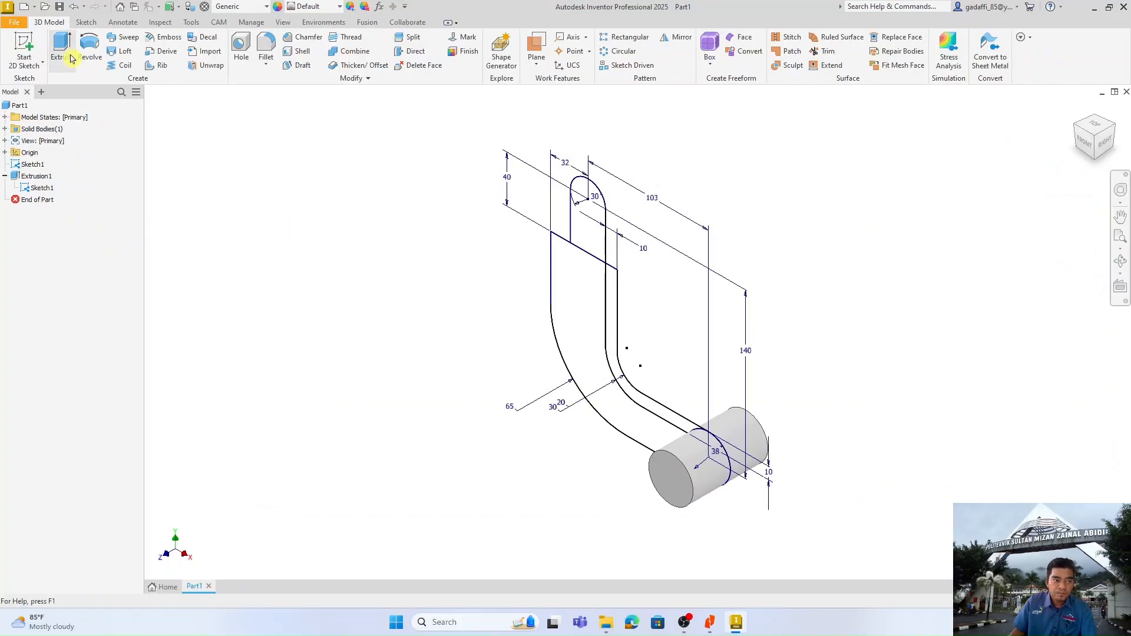
pyautogui.click(61, 53)
pyautogui.click(677, 423)
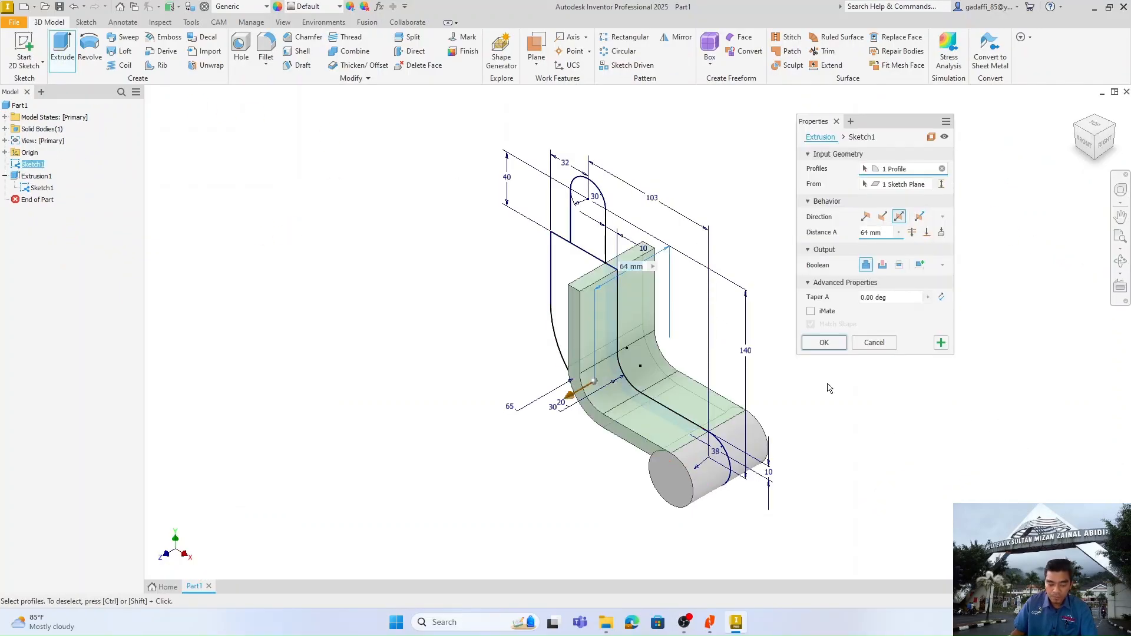
pyautogui.hotkey('alt', 'Tab')
pyautogui.hotkey('alt', 'Tab')
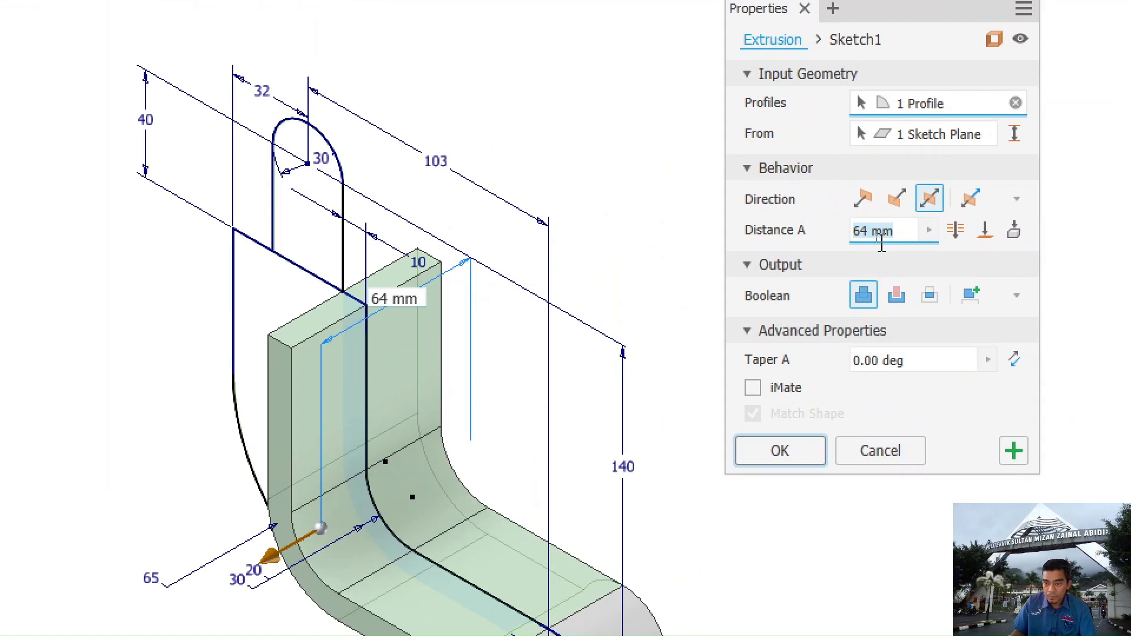
pyautogui.press('Return')
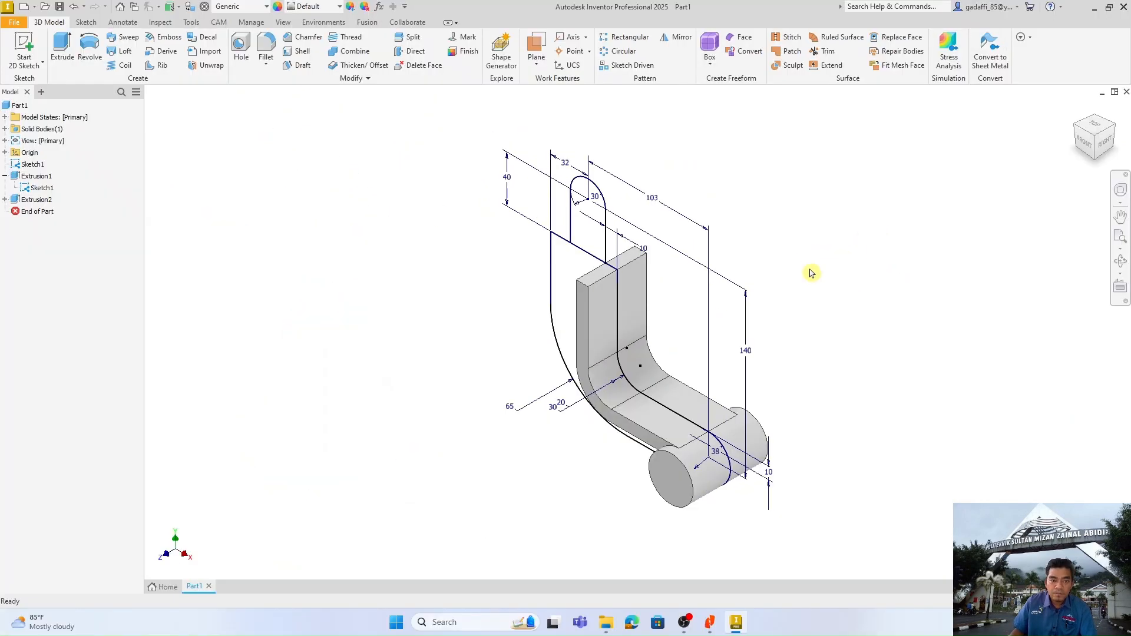
# Extrude the rib profile behind the curved web symmetrically to a total of 10 mm
pyautogui.press('e')
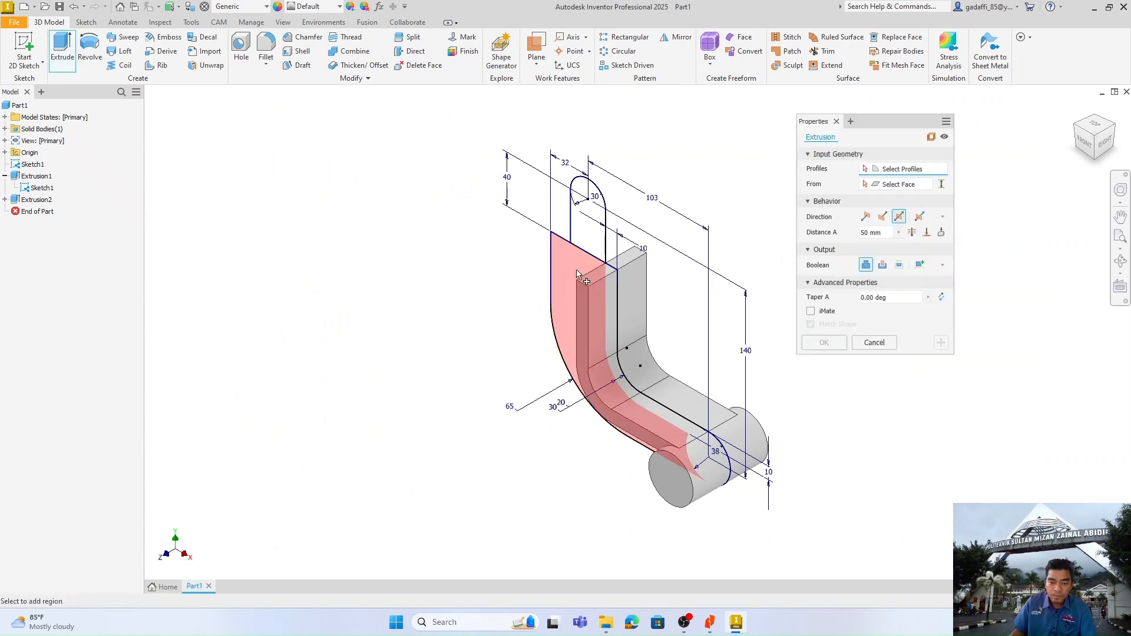
pyautogui.click(568, 307)
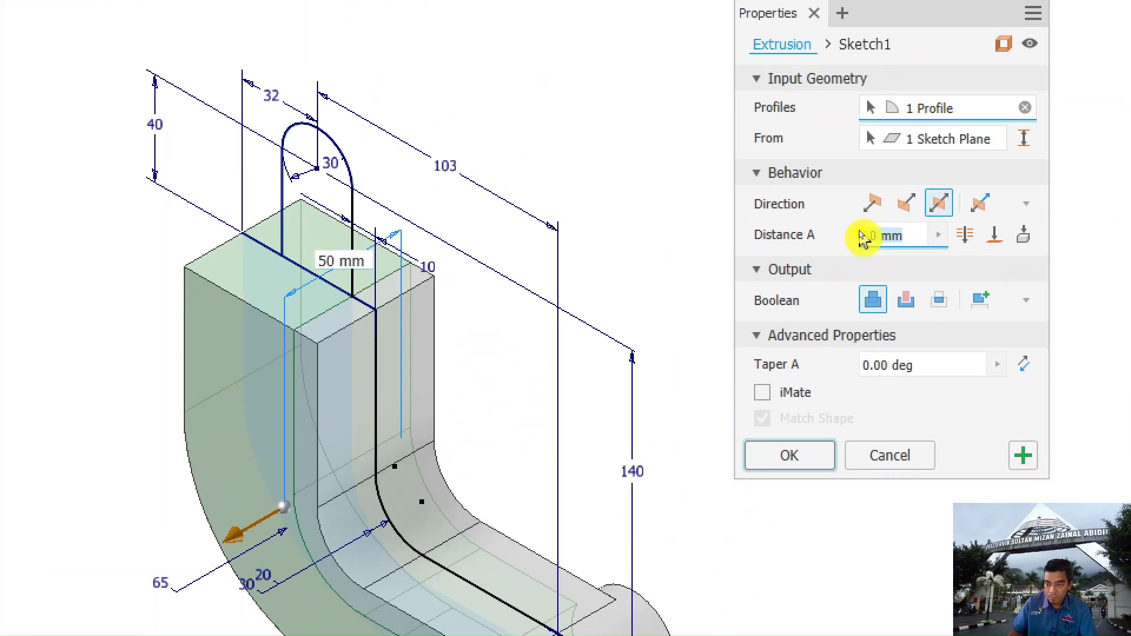
pyautogui.write('10')
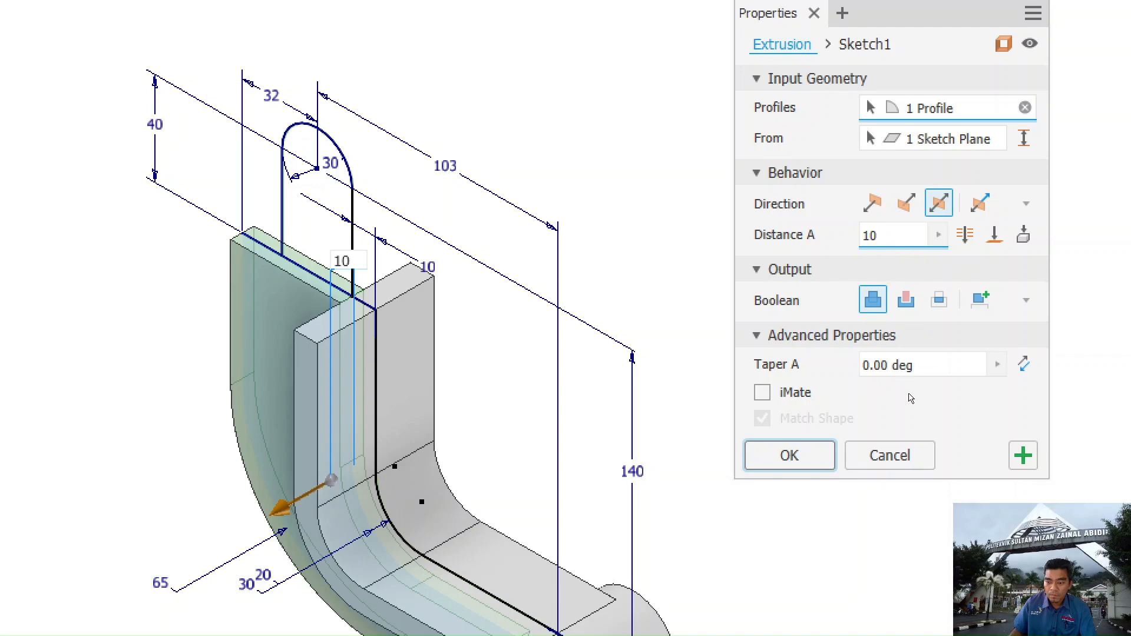
pyautogui.click(789, 455)
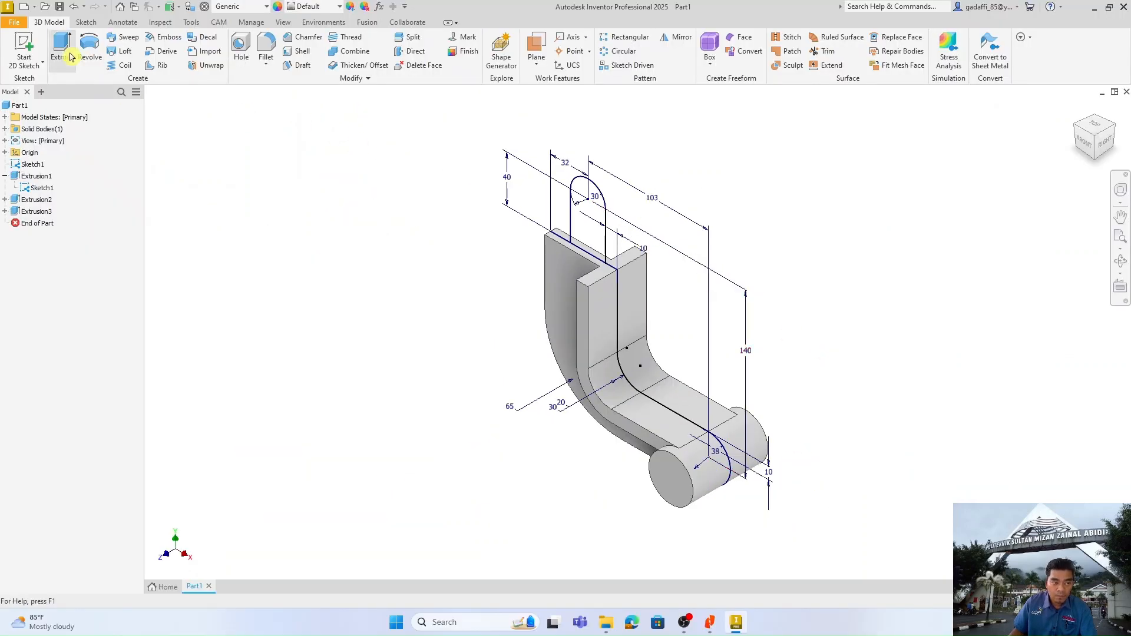
# Extrude the round-topped lug profile symmetrically to a total of 22 mm
pyautogui.click(62, 47)
pyautogui.click(592, 211)
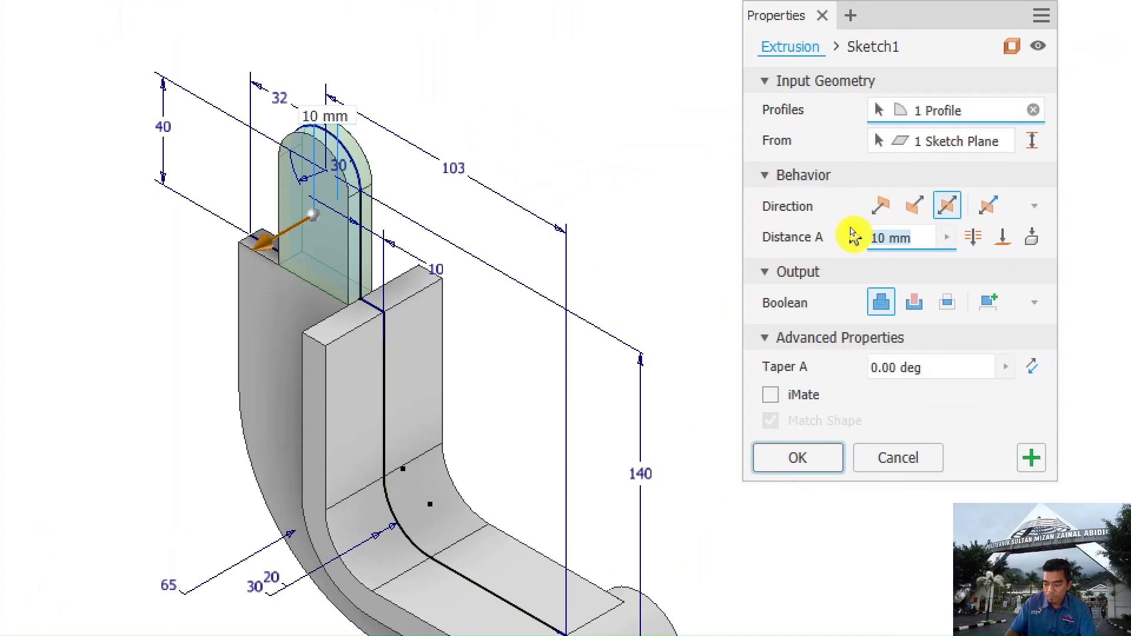
pyautogui.write('22')
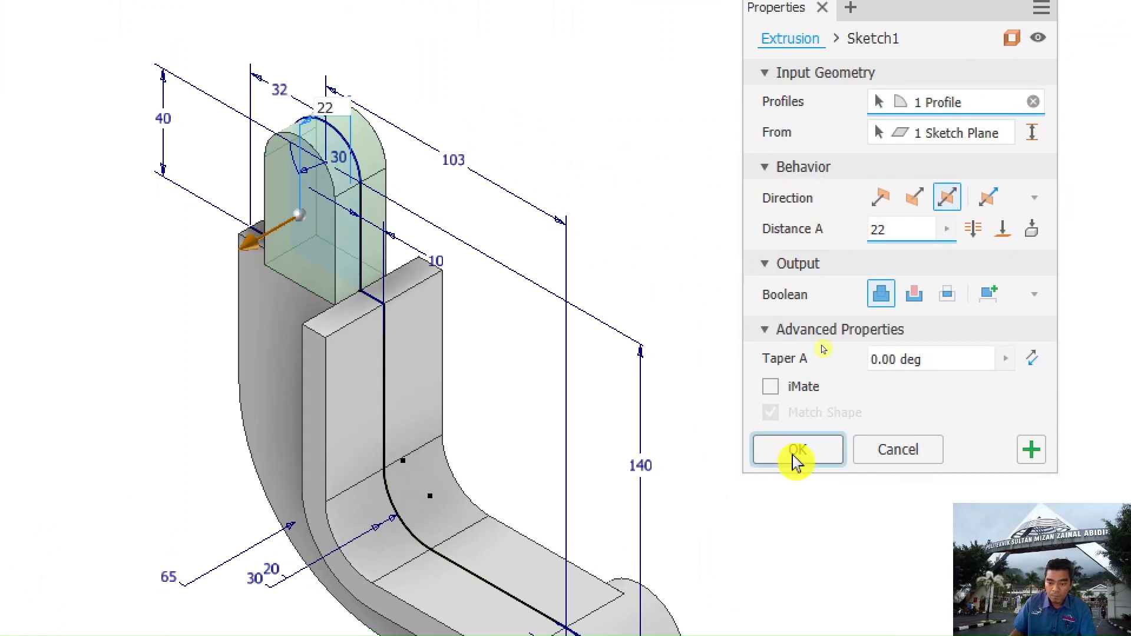
pyautogui.click(821, 343)
pyautogui.click(1077, 114)
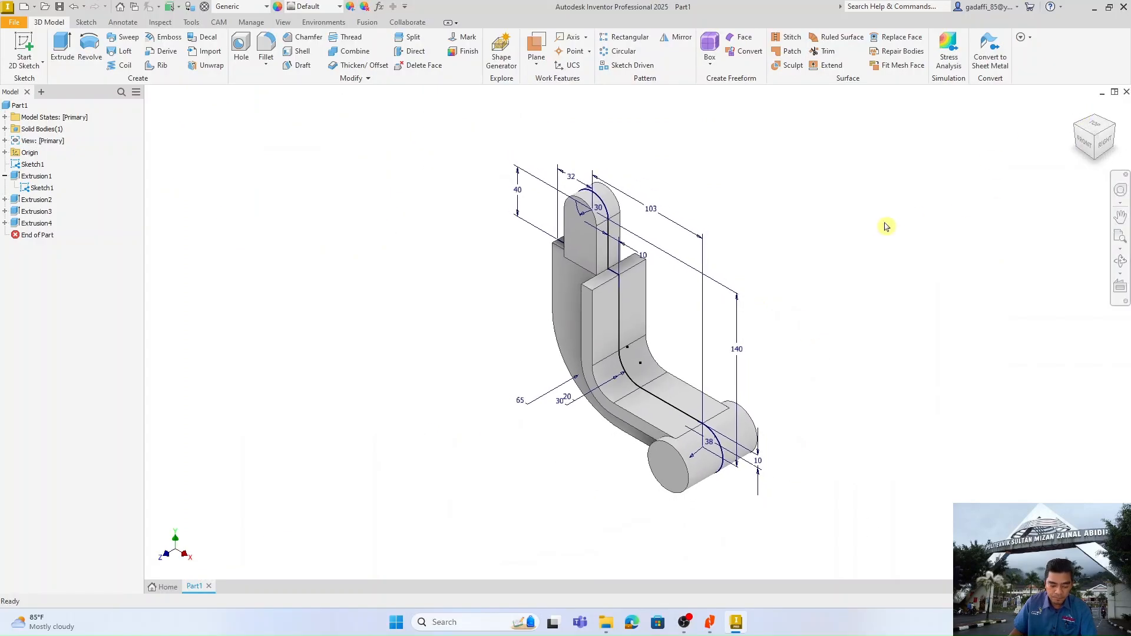
# Create a work plane offset 13 mm outward from the web's flat vertical face, consulting the reference drawing
pyautogui.hotkey('alt', 'Tab')
pyautogui.scroll(3, 671, 379)
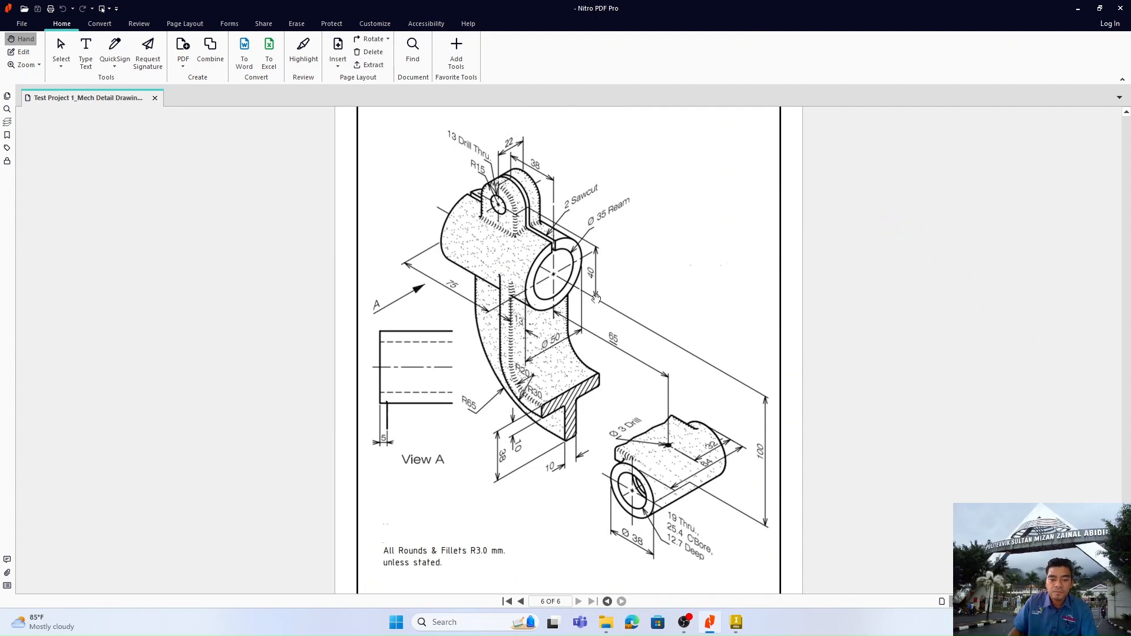
pyautogui.hotkey('alt', 'Tab')
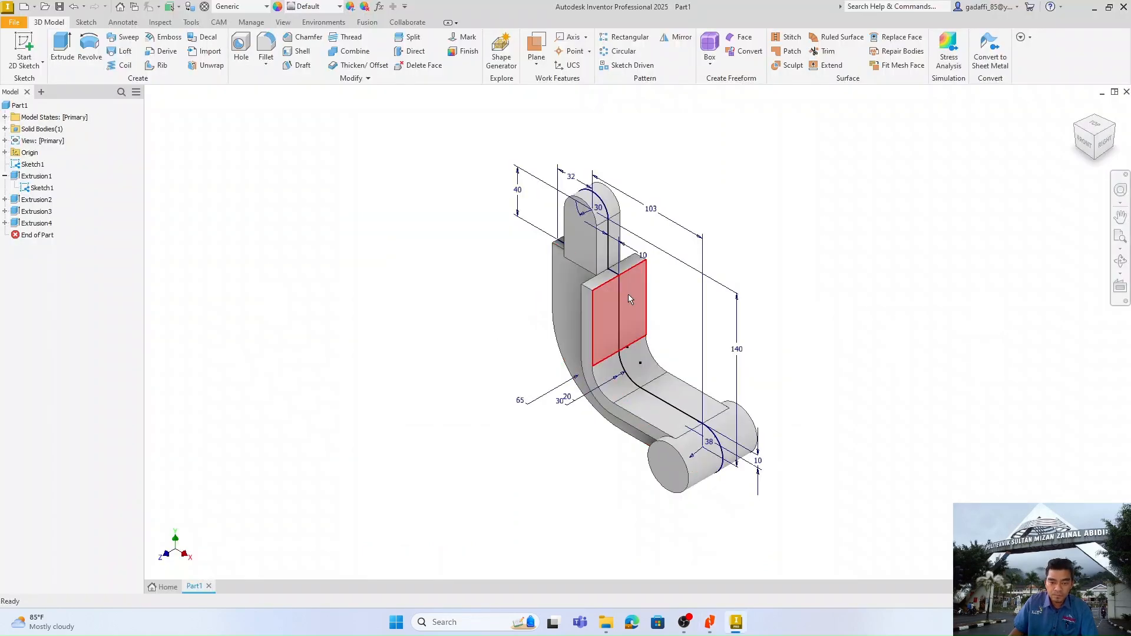
pyautogui.click(538, 71)
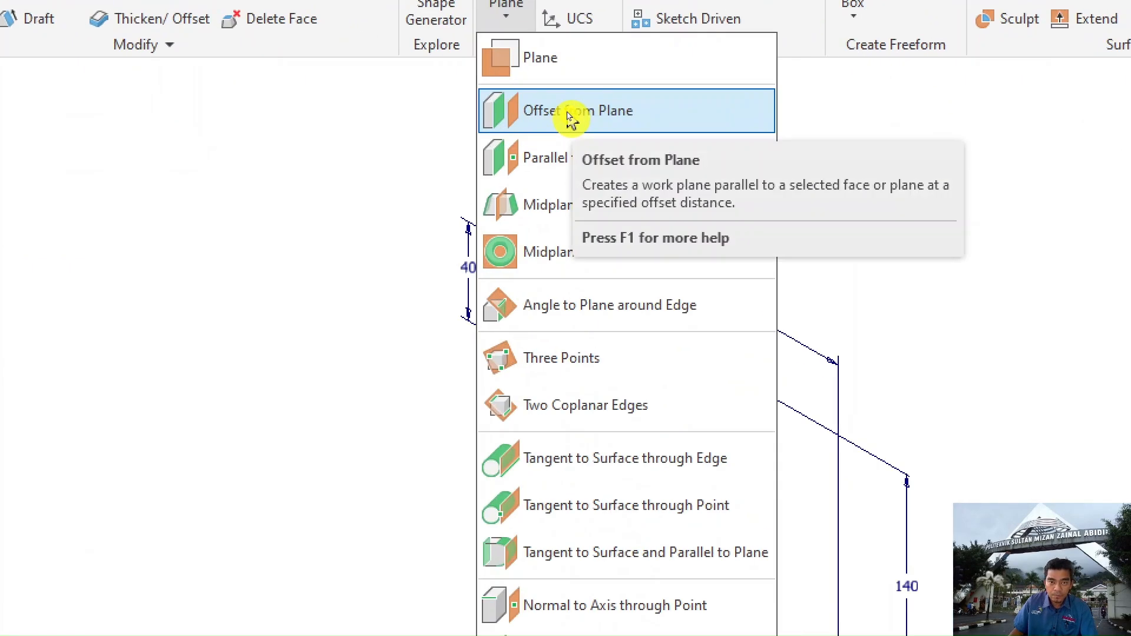
pyautogui.click(568, 114)
pyautogui.click(714, 494)
pyautogui.scroll(-4, 778, 524)
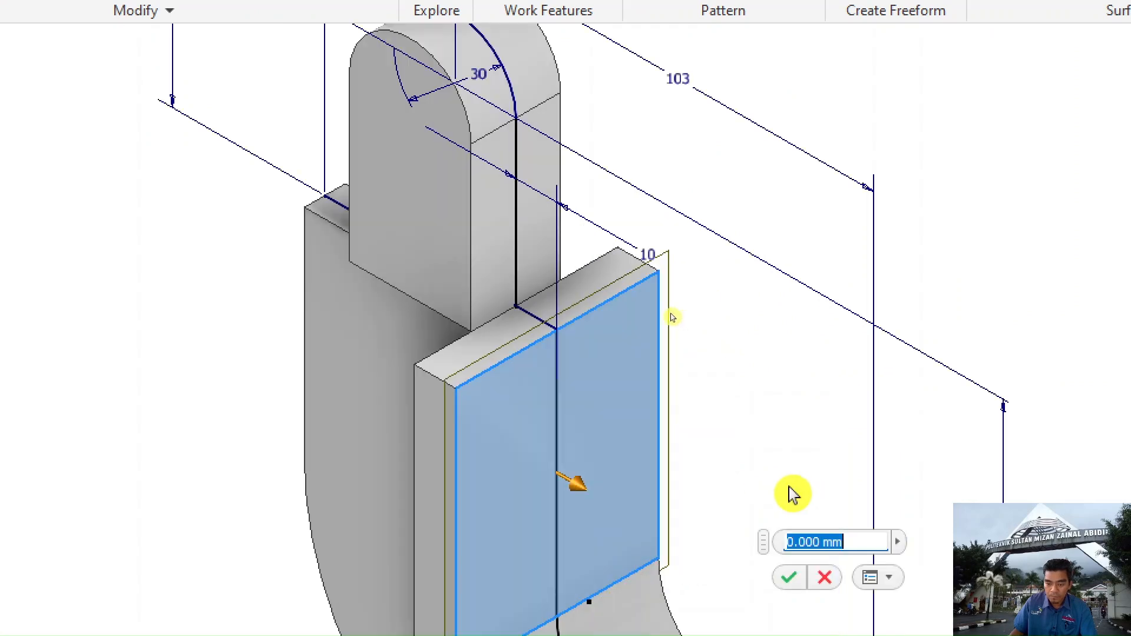
pyautogui.write('13')
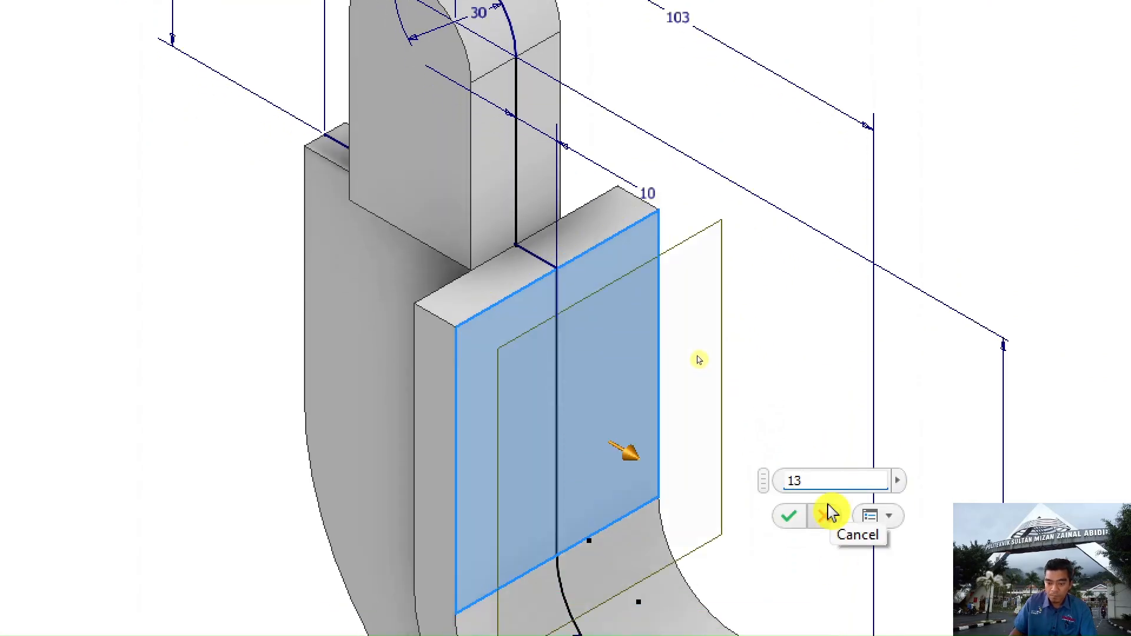
pyautogui.click(787, 518)
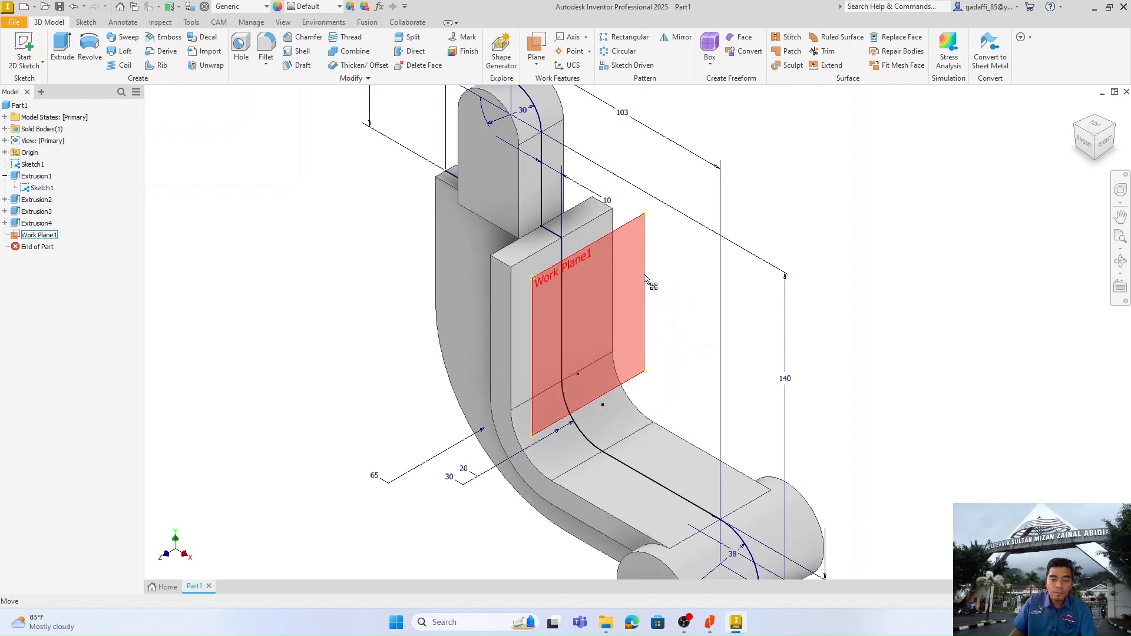
# Start a sketch on the offset work plane and draw a 50 mm diameter circle over the lug
pyautogui.rightClick(658, 288)
pyautogui.click(654, 305)
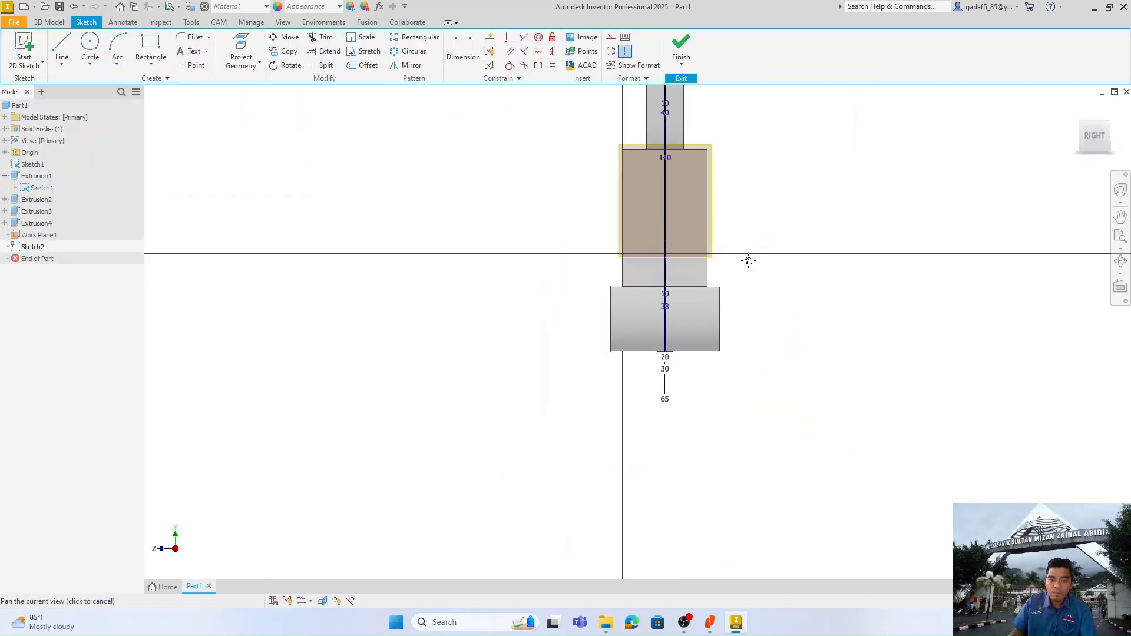
pyautogui.click(90, 47)
pyautogui.click(586, 230)
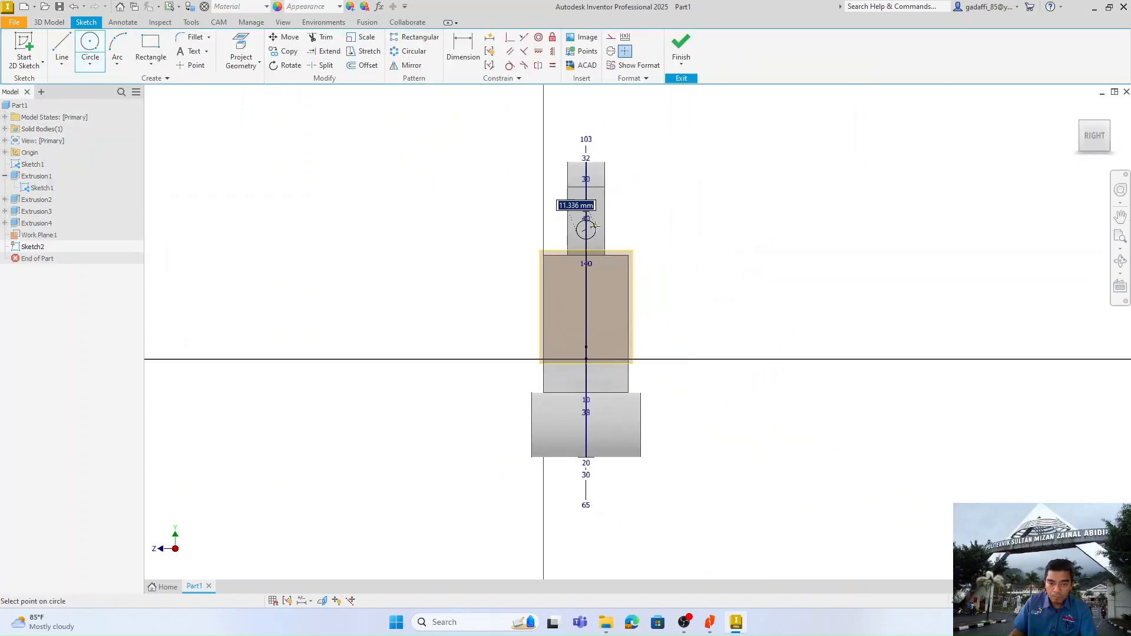
pyautogui.write('50')
pyautogui.press('Return')
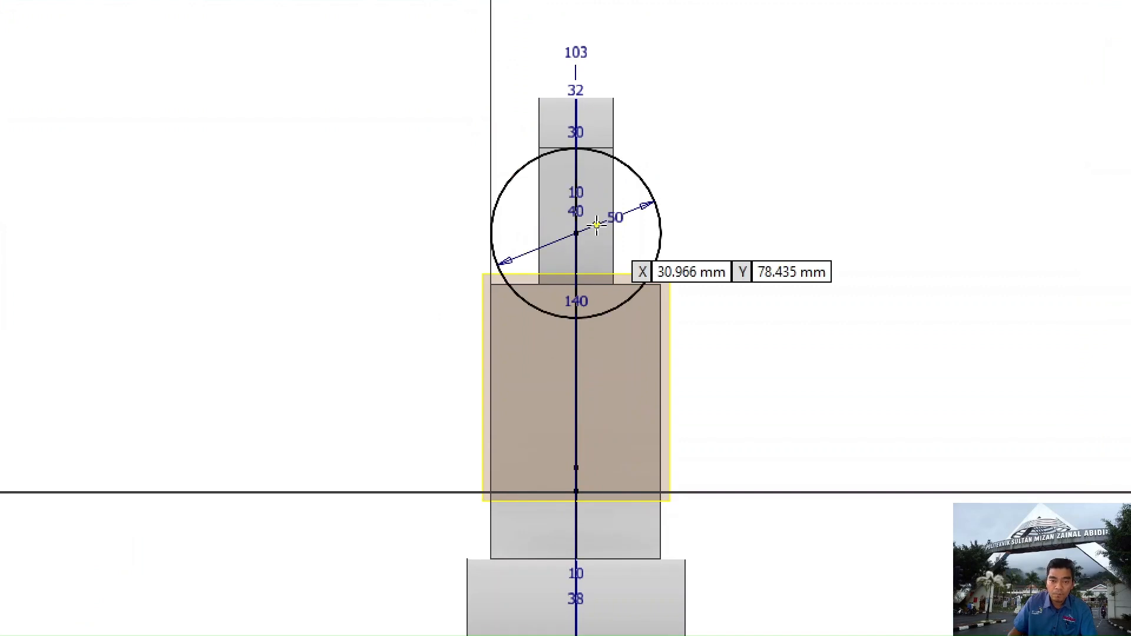
# Align the 50 mm circle's centre vertically with the lower boss's centre, dimension it 100 mm above that centre, and finish the sketch
pyautogui.click(552, 51)
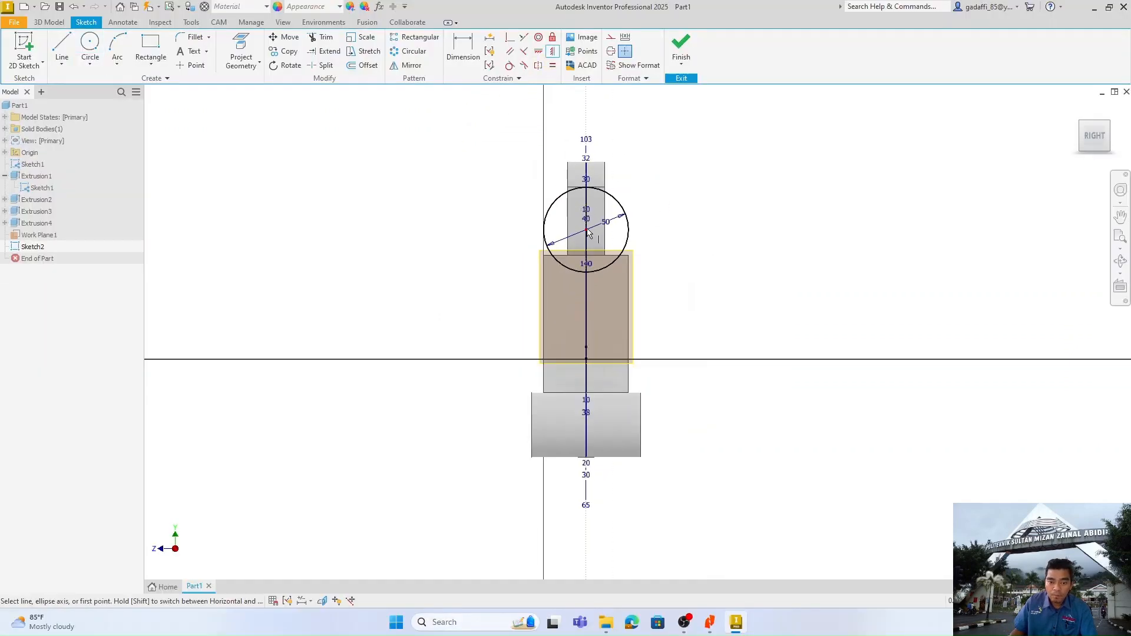
pyautogui.click(588, 427)
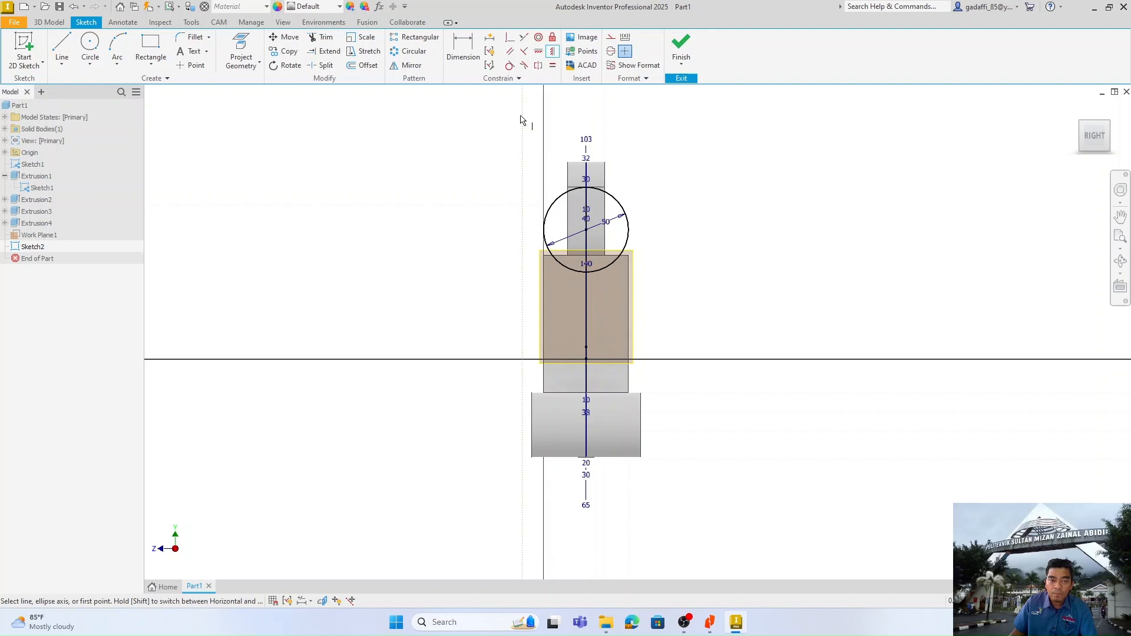
pyautogui.press('d')
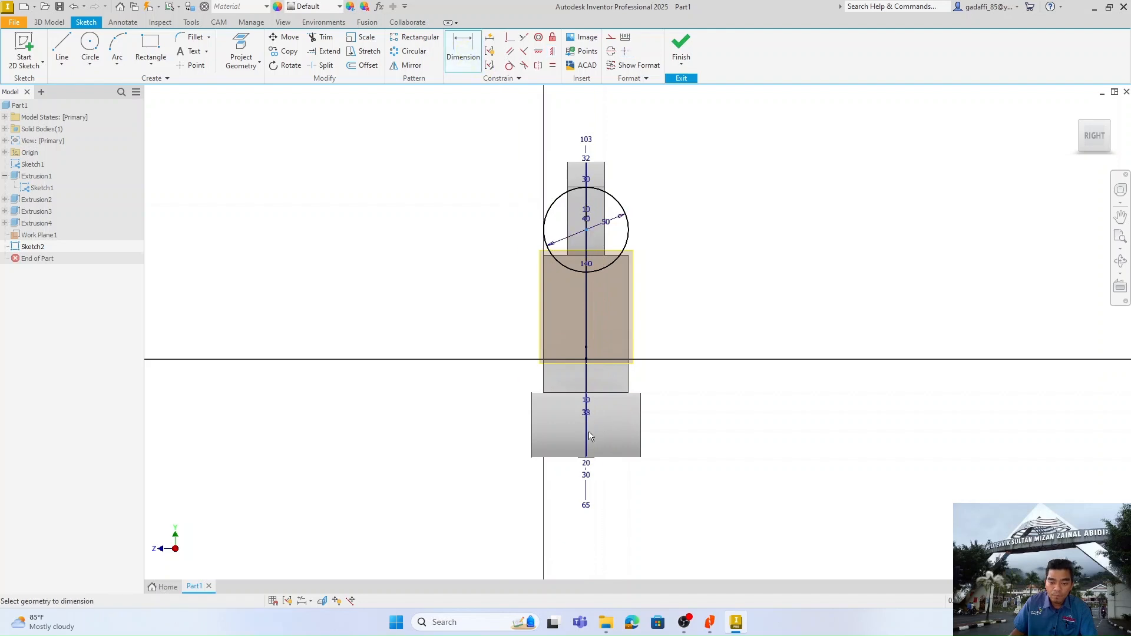
pyautogui.click(586, 426)
pyautogui.click(723, 388)
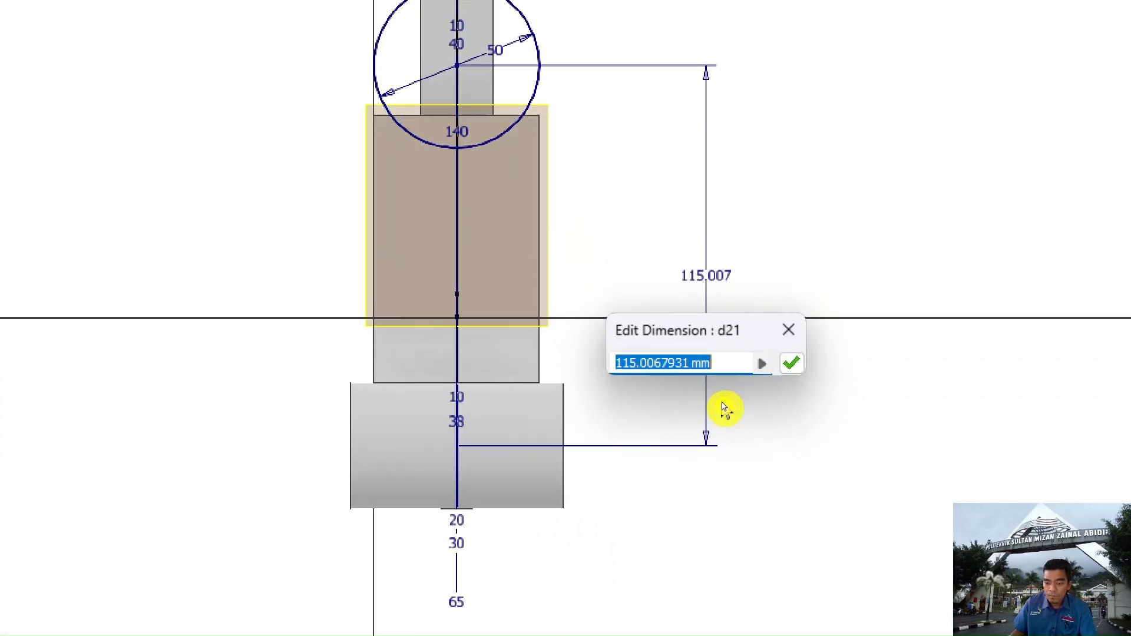
pyautogui.write('100')
pyautogui.press('Return')
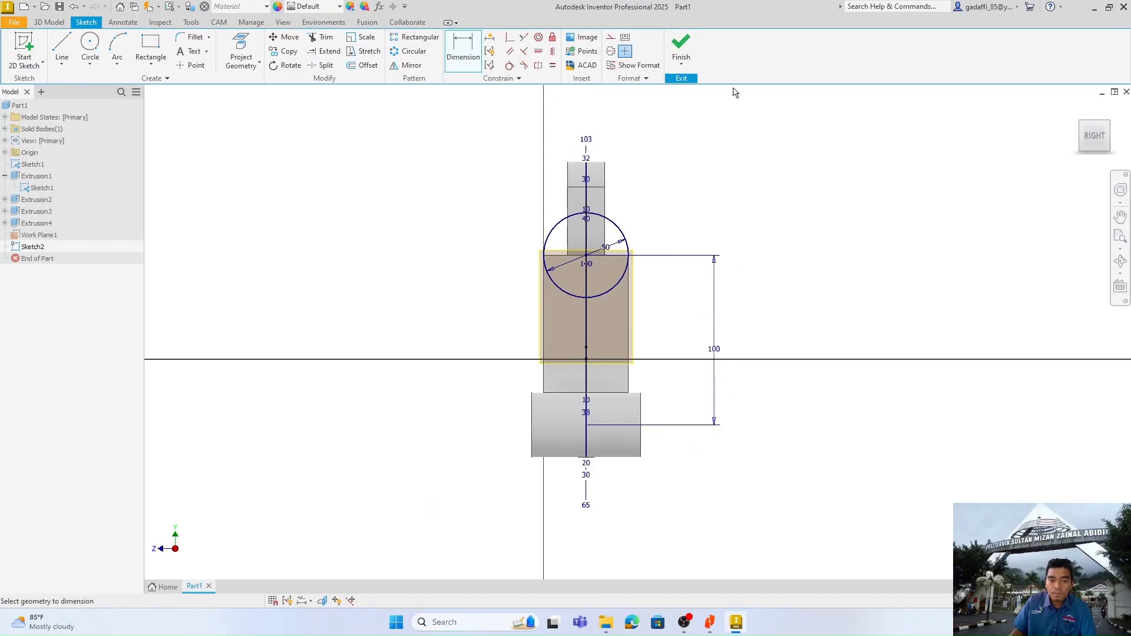
pyautogui.click(681, 59)
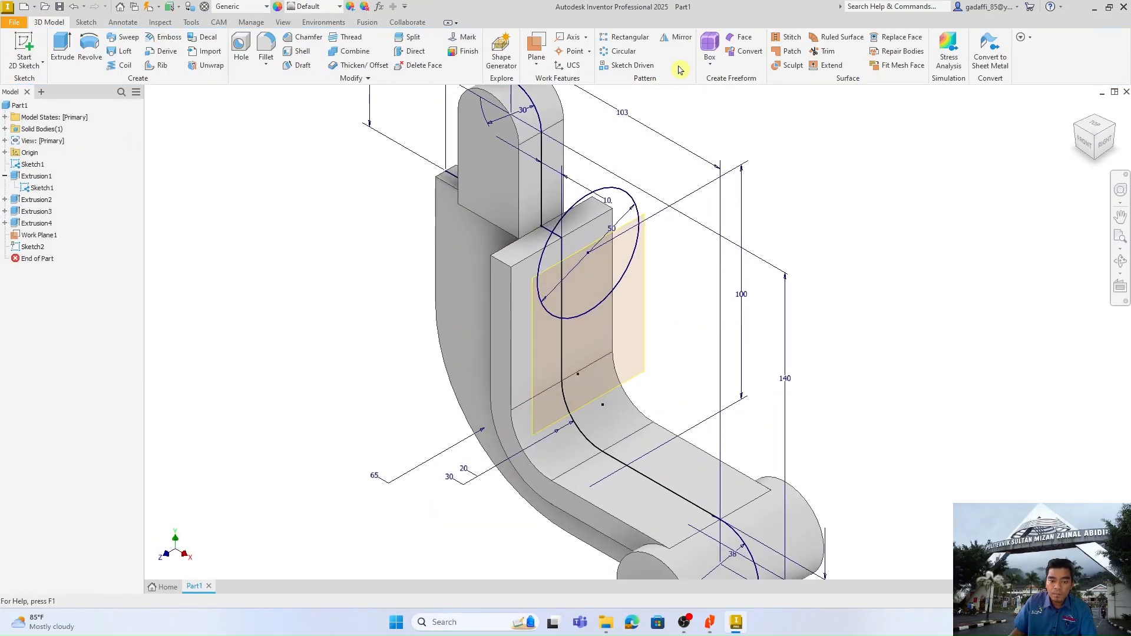
# Extrude the 50 mm circle 75 mm in the flipped direction, through the web and under the lug, using the reference drawing's length
pyautogui.click(72, 53)
pyautogui.click(581, 236)
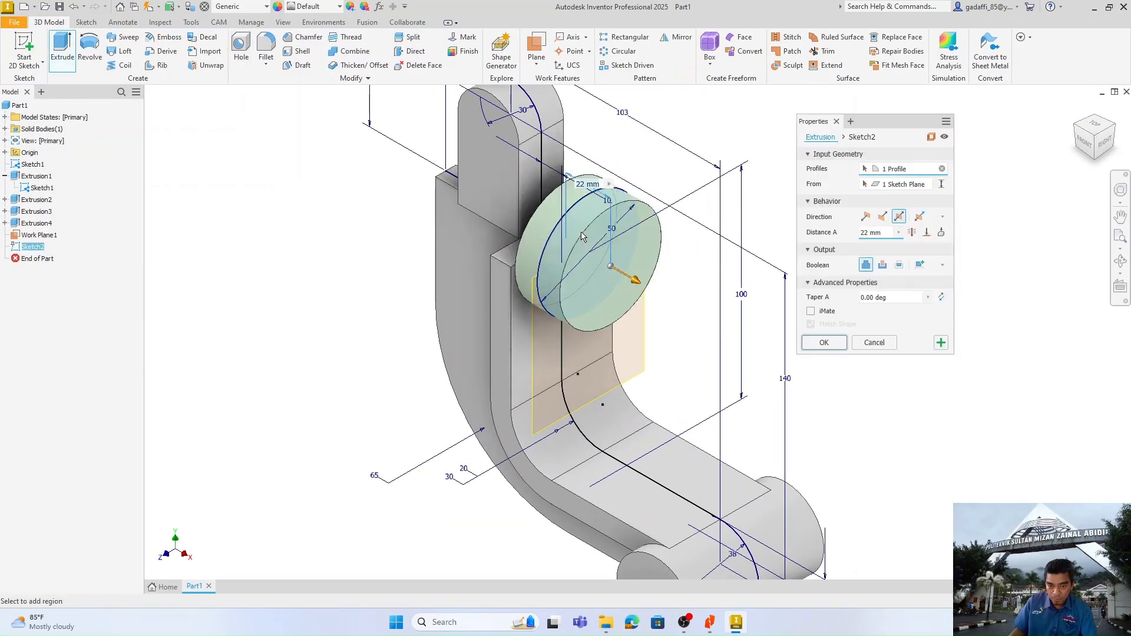
pyautogui.click(871, 221)
pyautogui.click(883, 218)
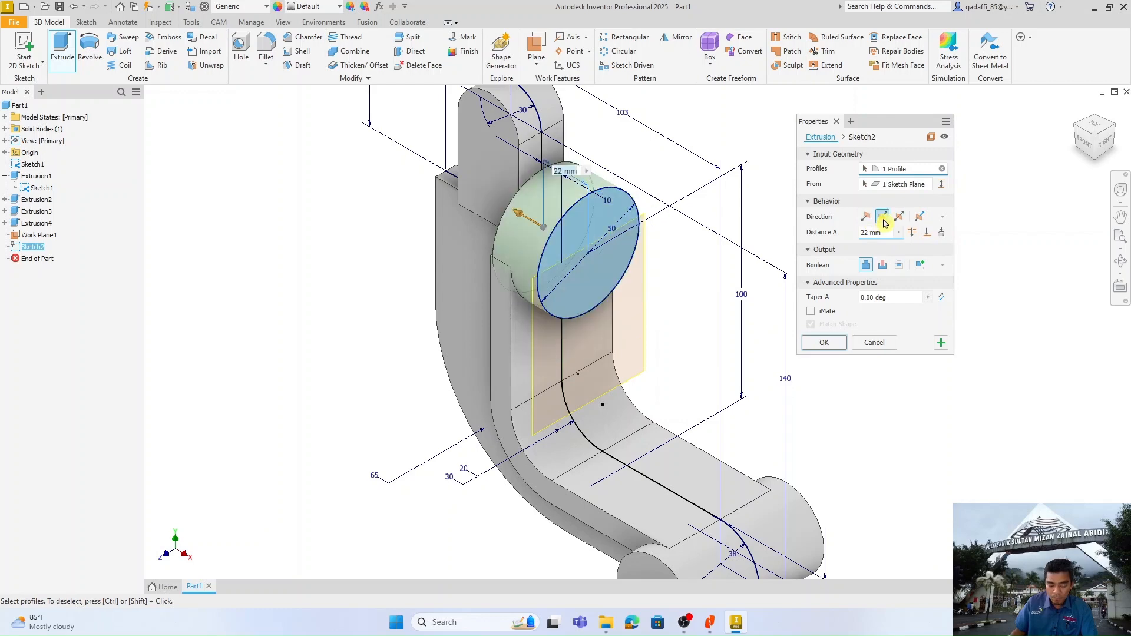
pyautogui.hotkey('alt', 'Tab')
pyautogui.hotkey('alt', 'Tab')
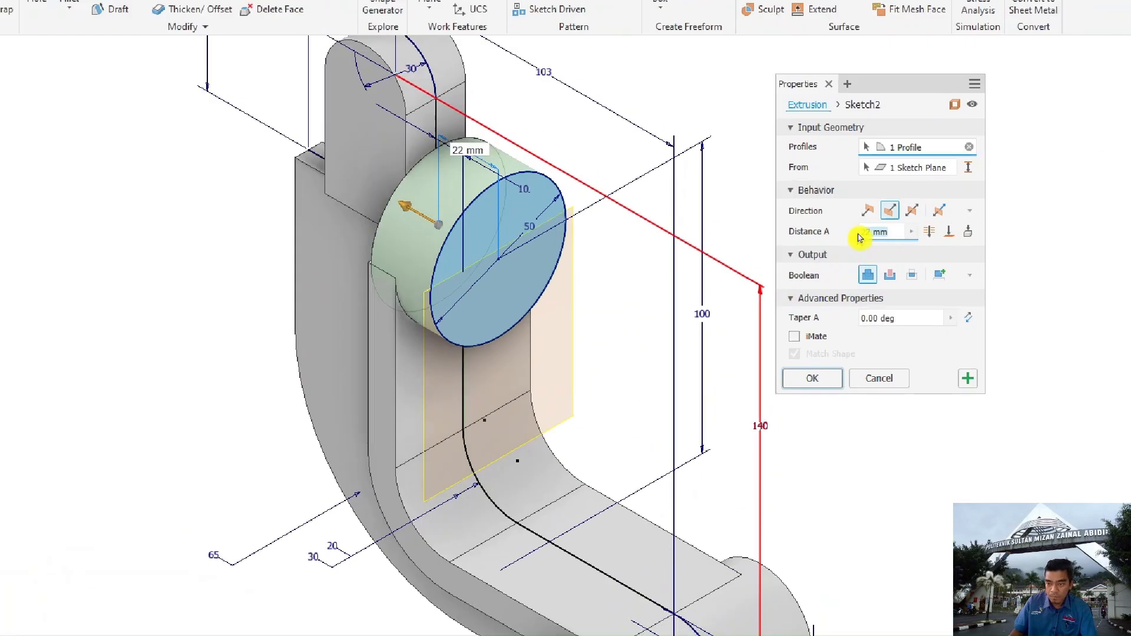
pyautogui.write('75')
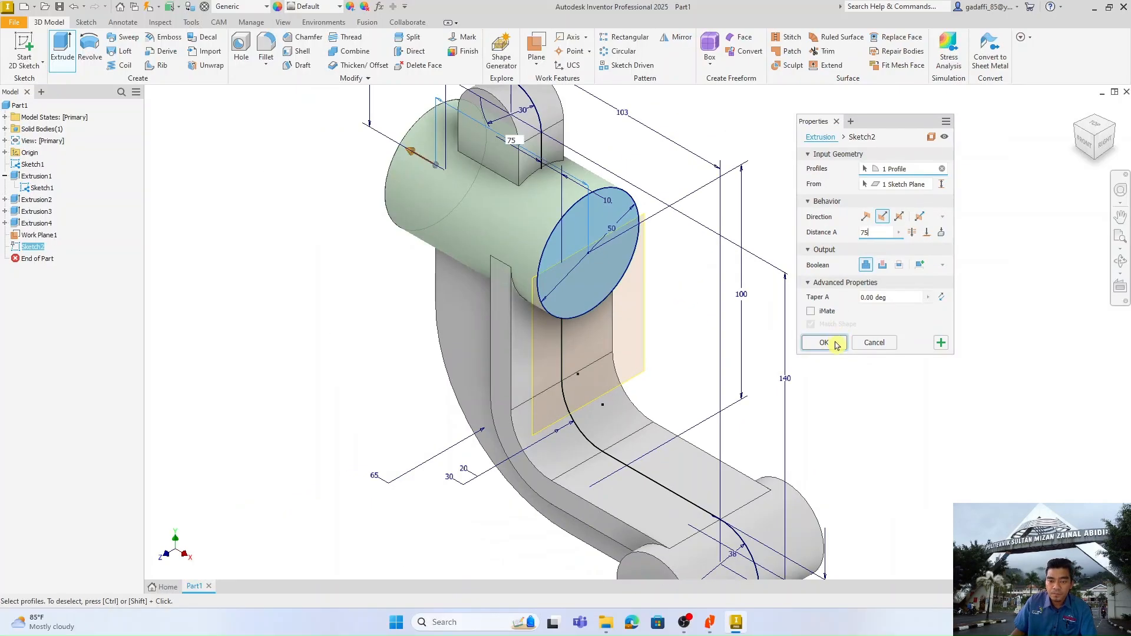
pyautogui.click(823, 342)
# Return to the home view and hide the offset work plane
pyautogui.click(1085, 140)
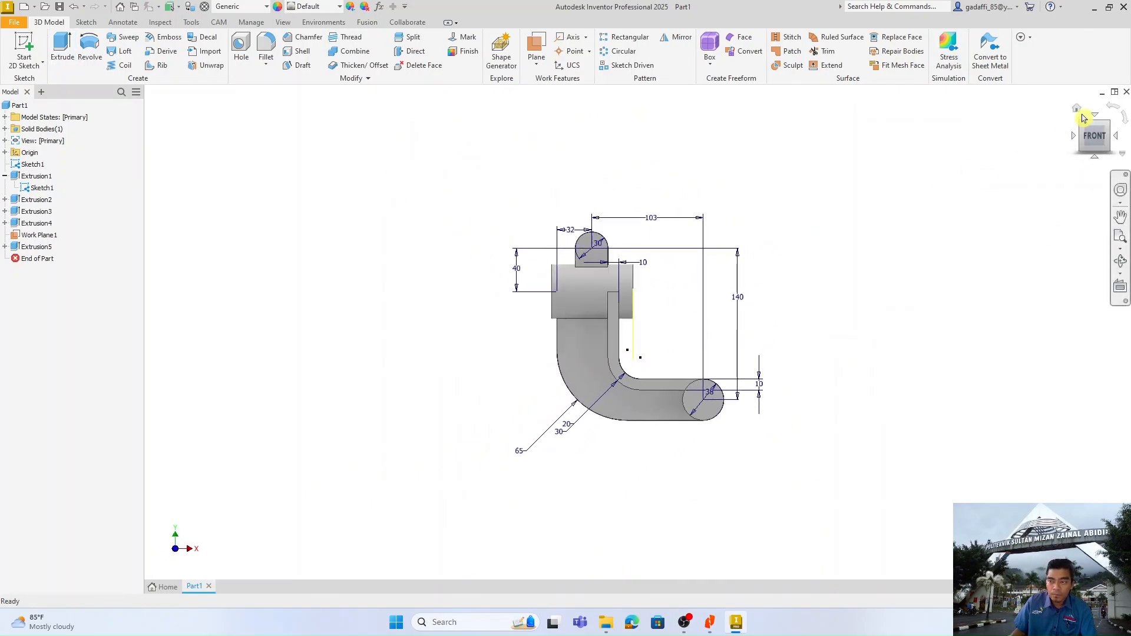
pyautogui.click(1081, 114)
pyautogui.rightClick(610, 339)
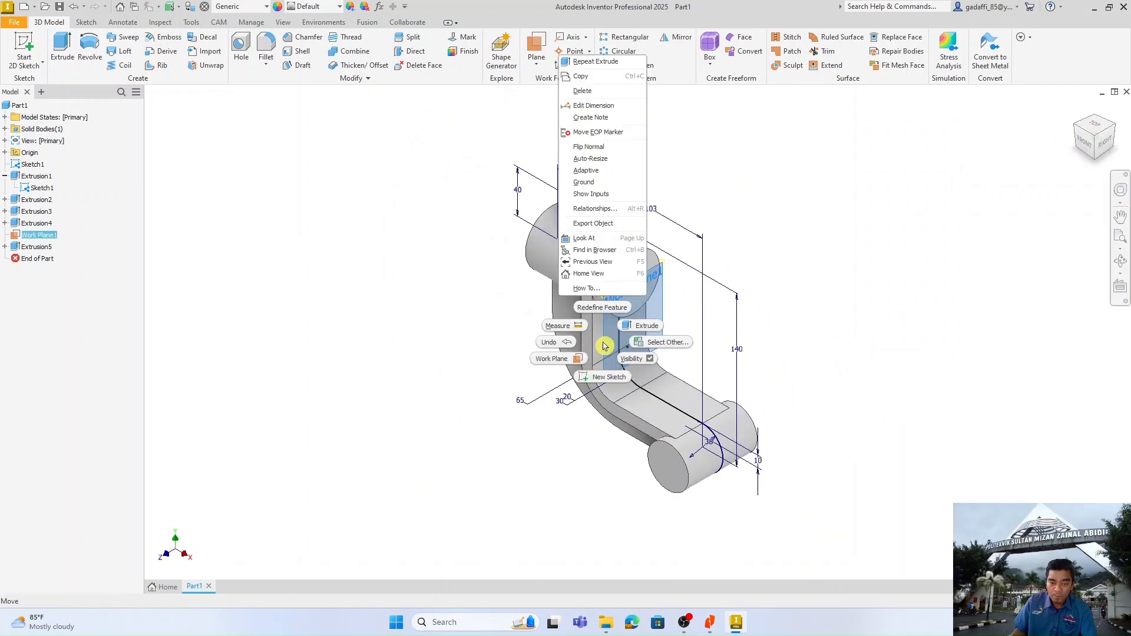
pyautogui.click(650, 359)
# Start a sketch on the 50 mm cylinder's end face and project its circular edge
pyautogui.scroll(-5, 715, 253)
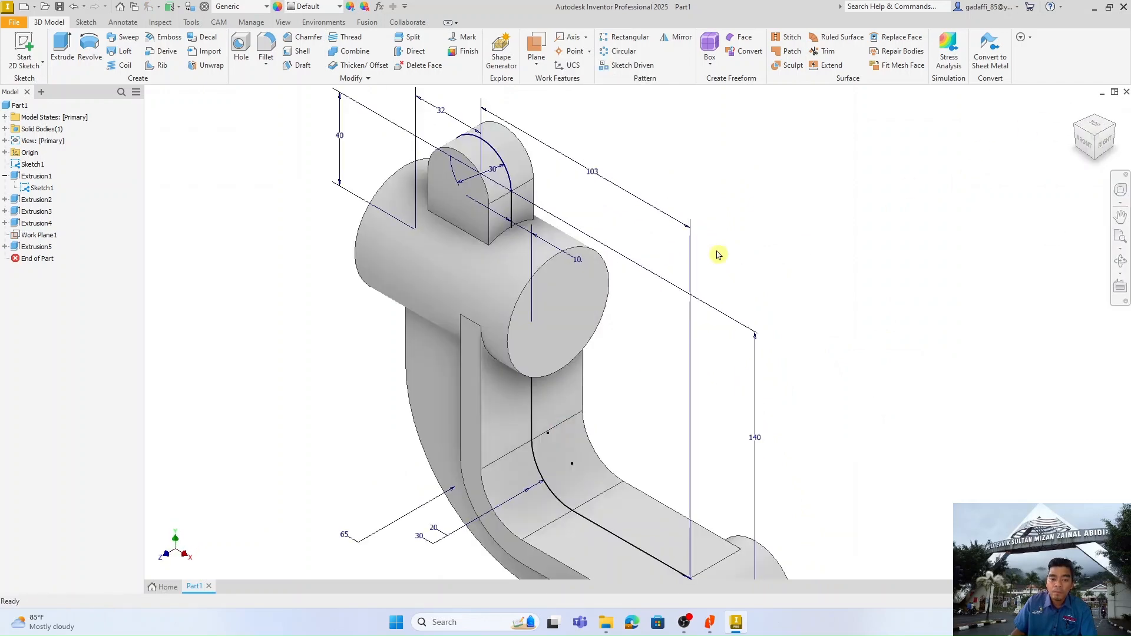
pyautogui.rightClick(581, 294)
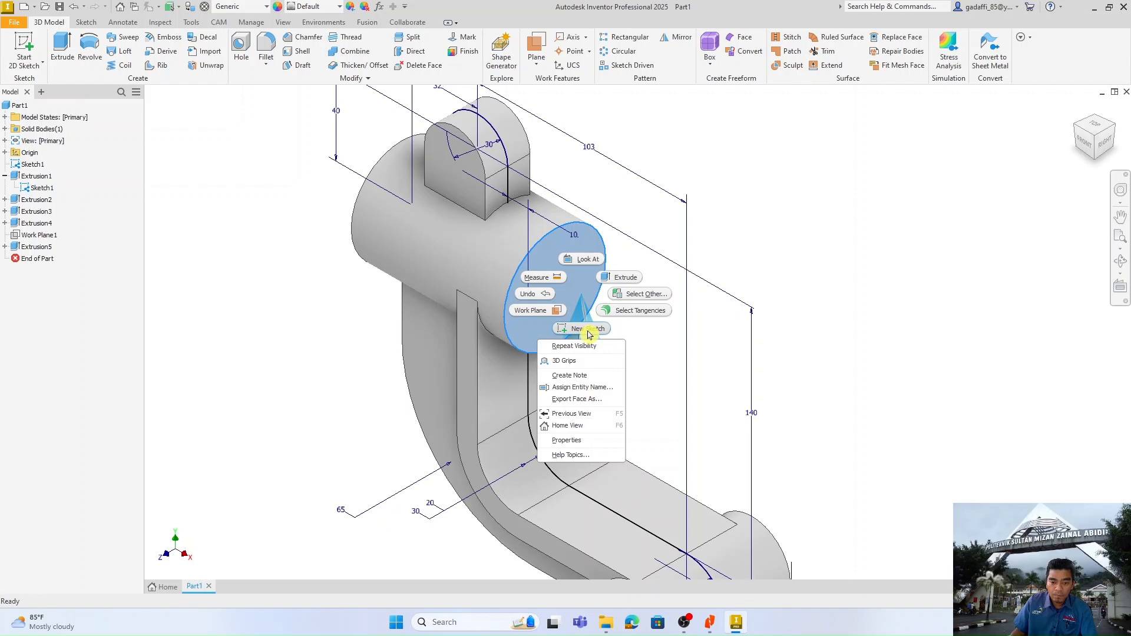
pyautogui.click(589, 334)
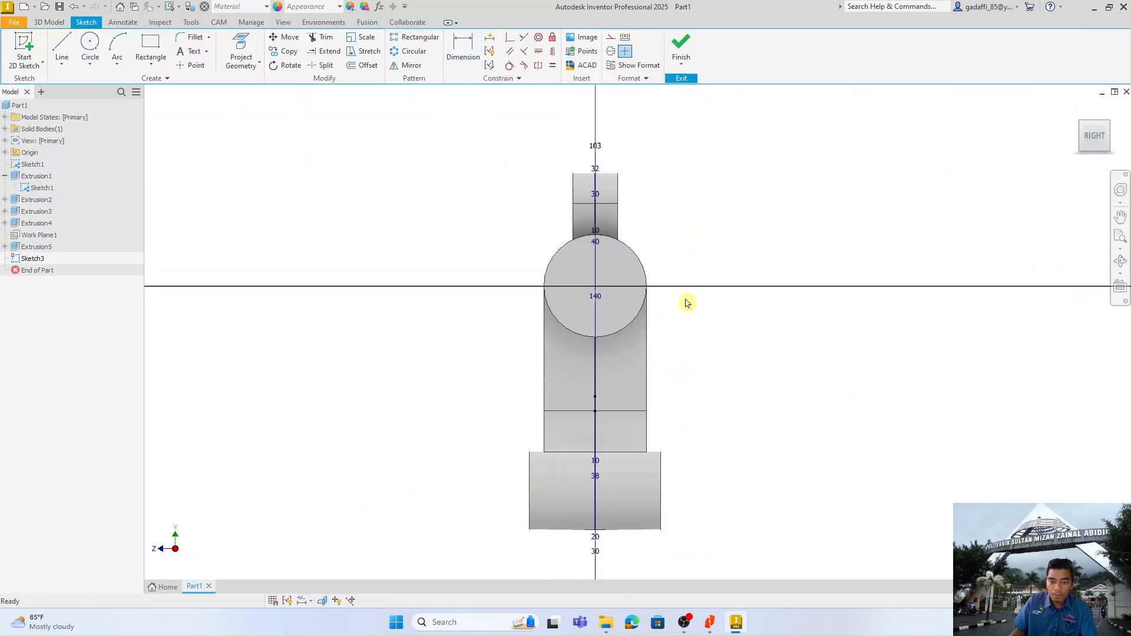
pyautogui.click(241, 50)
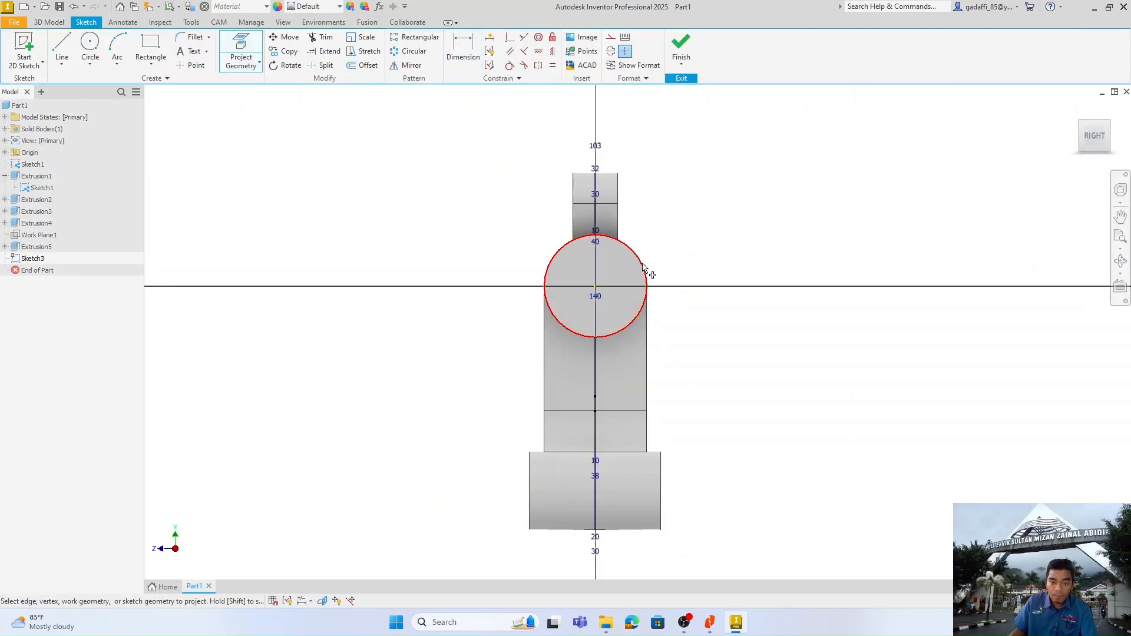
pyautogui.click(646, 272)
# Draw a 35 mm diameter circle concentric with the projected edge, taking the ream diameter from the reference drawing
pyautogui.press('c')
pyautogui.click(595, 286)
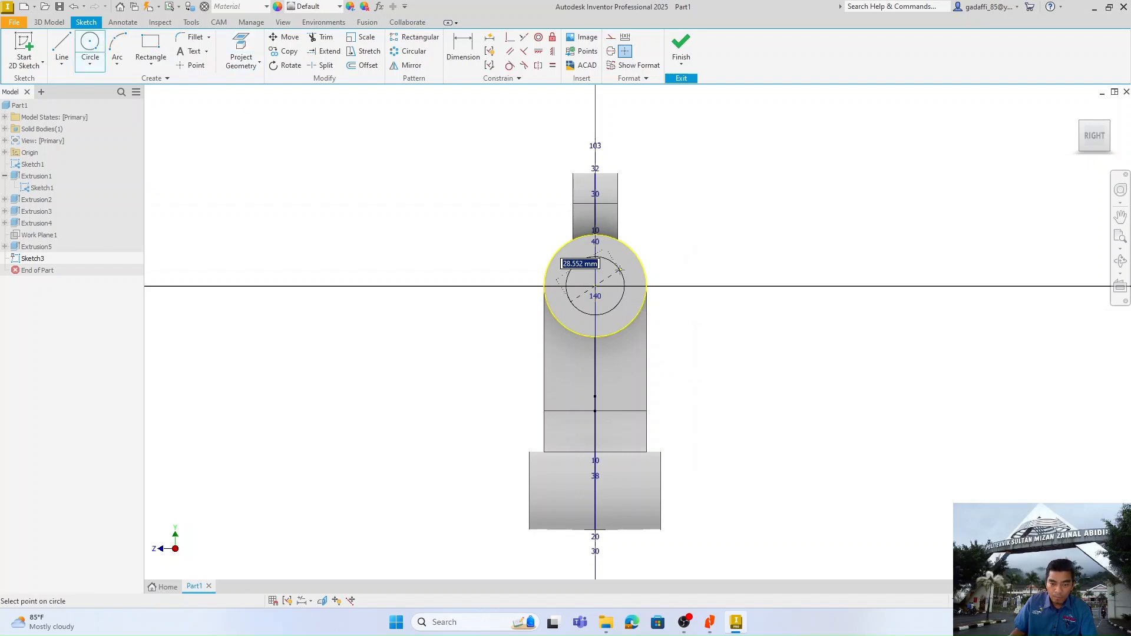
pyautogui.hotkey('alt', 'Tab')
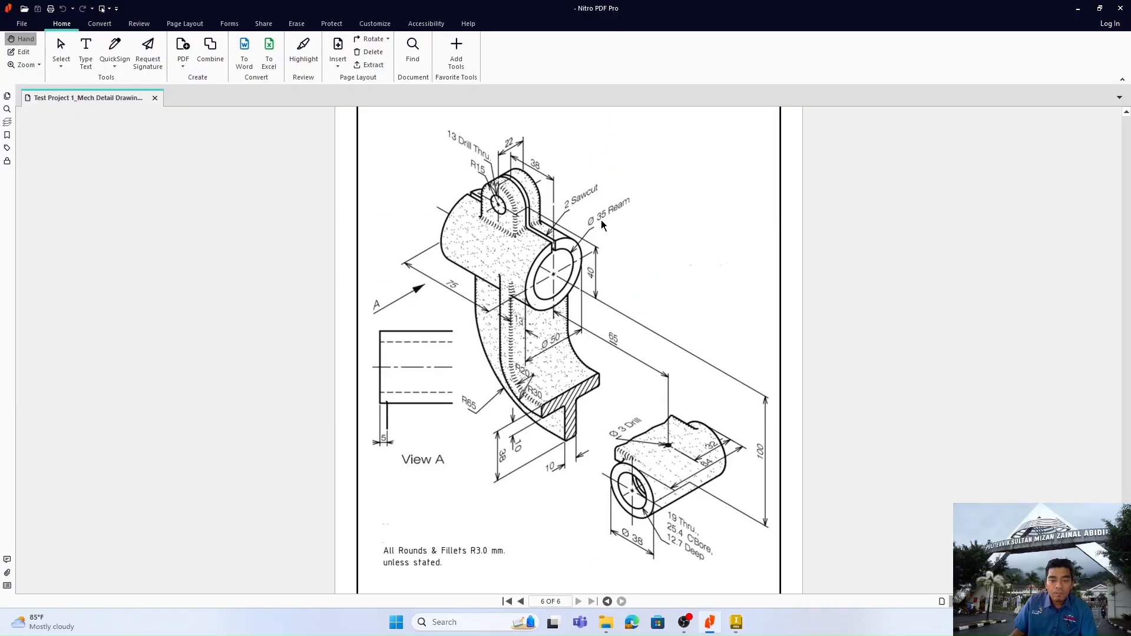
pyautogui.hotkey('alt', 'Tab')
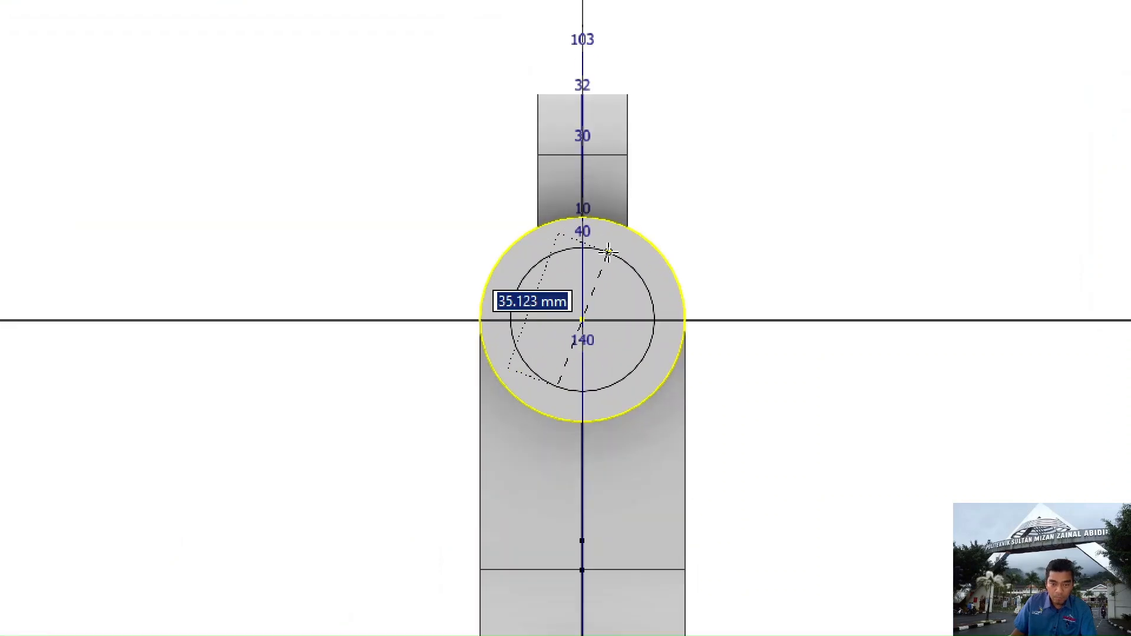
pyautogui.write('35')
pyautogui.press('Return')
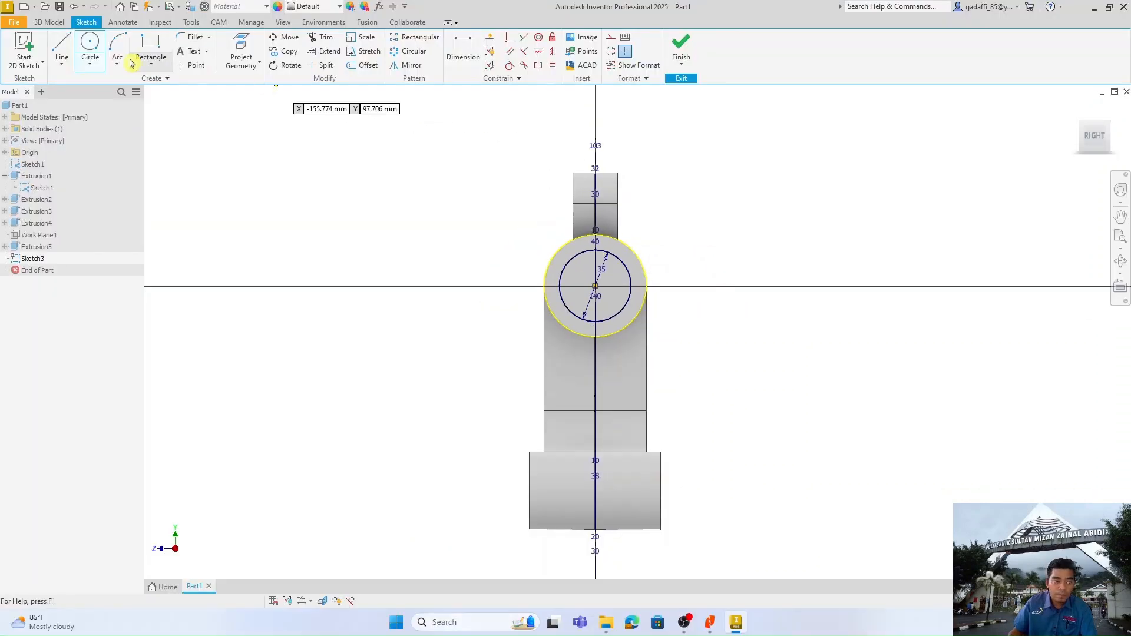
# Draw a vertical line from the circle's centre up past the top of the lug
pyautogui.press('l')
pyautogui.click(592, 287)
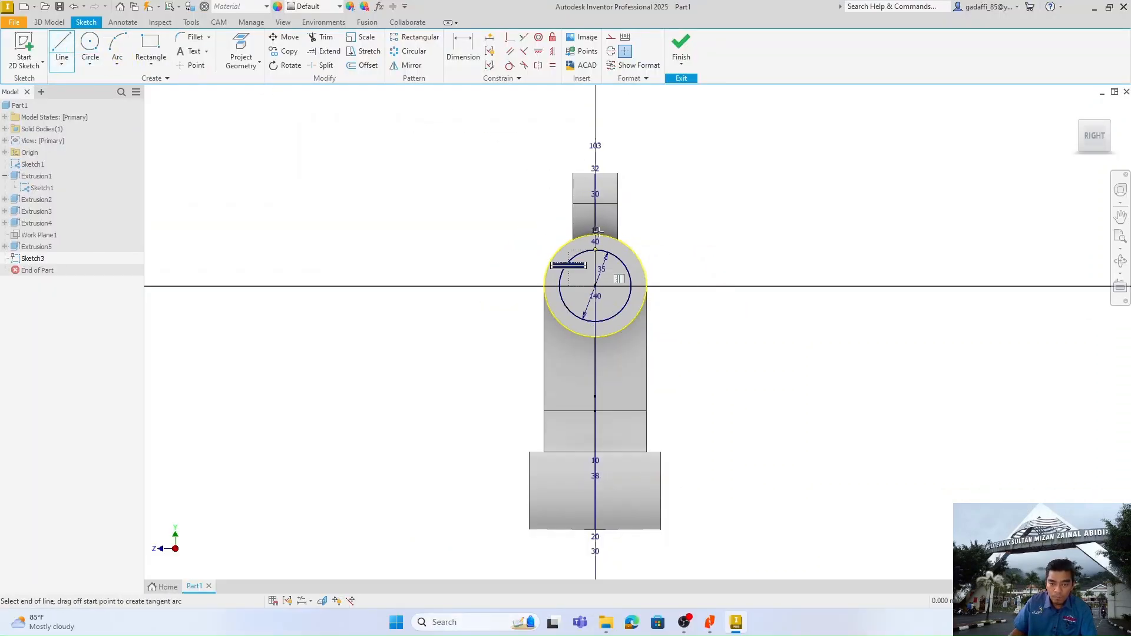
pyautogui.rightClick(599, 121)
pyautogui.click(542, 119)
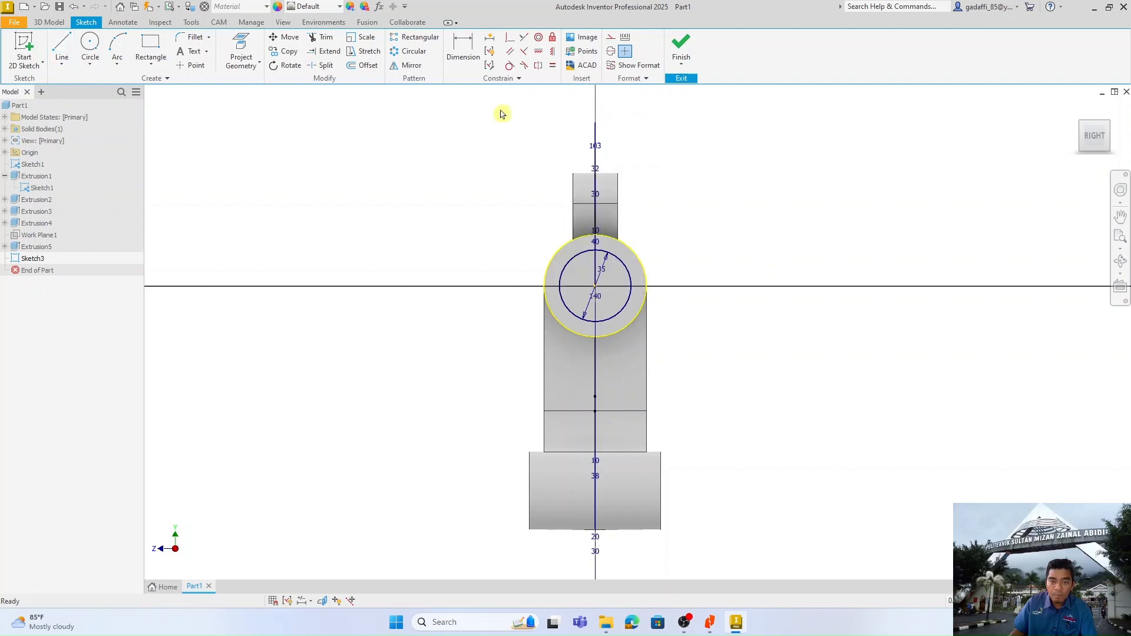
# Offset the vertical line 1 mm to each side to outline the saw cut
pyautogui.click(595, 218)
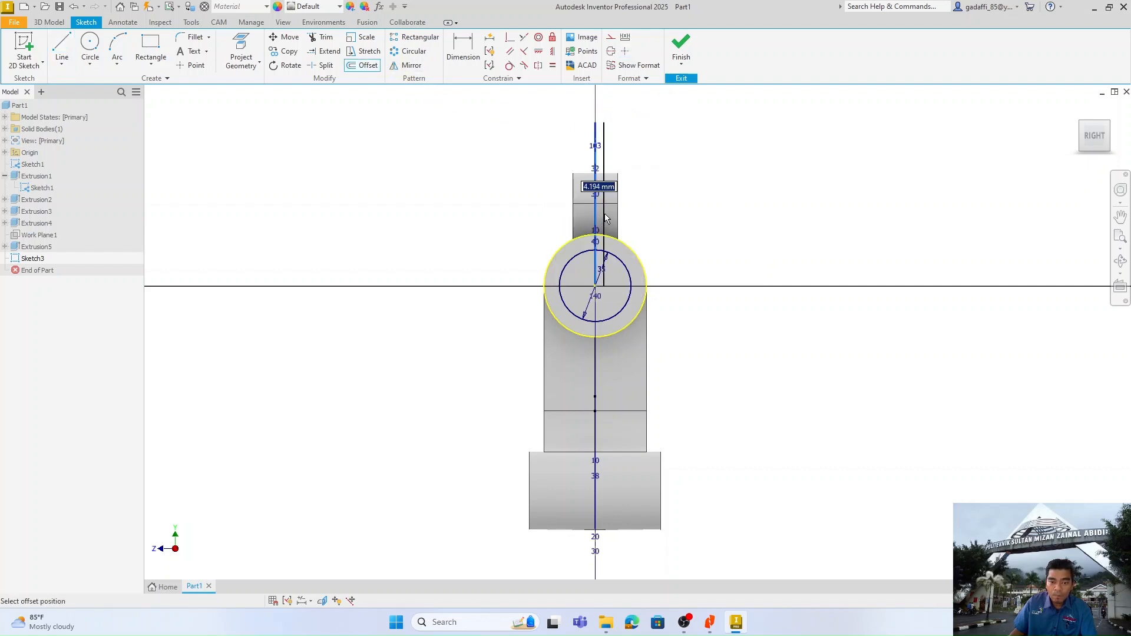
pyautogui.scroll(5, 605, 207)
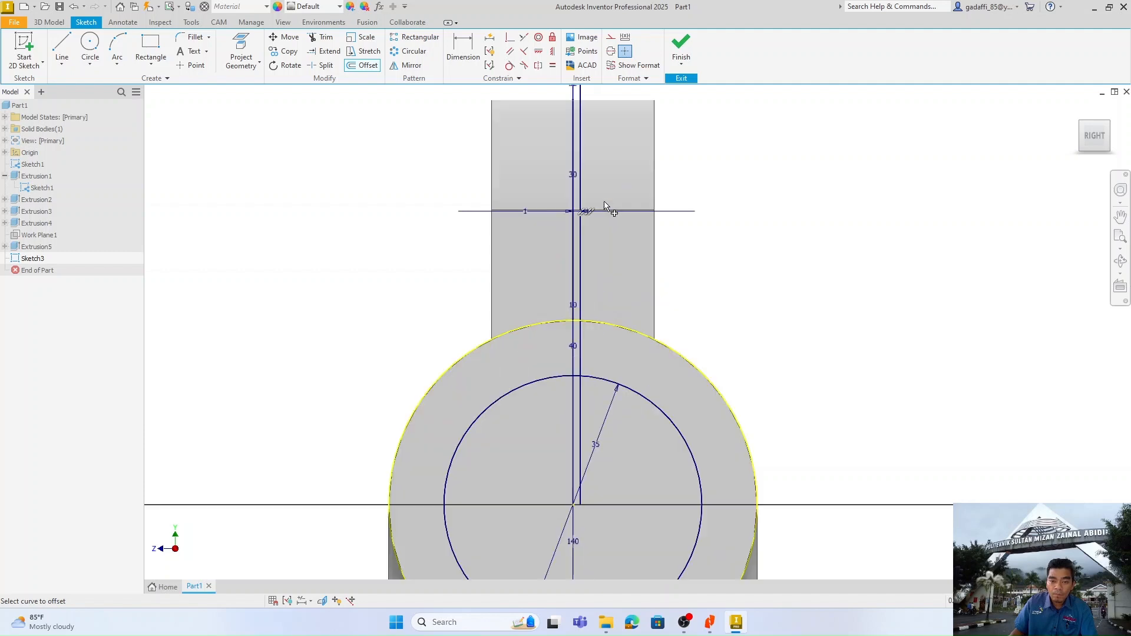
pyautogui.click(565, 235)
pyautogui.scroll(-3, 754, 217)
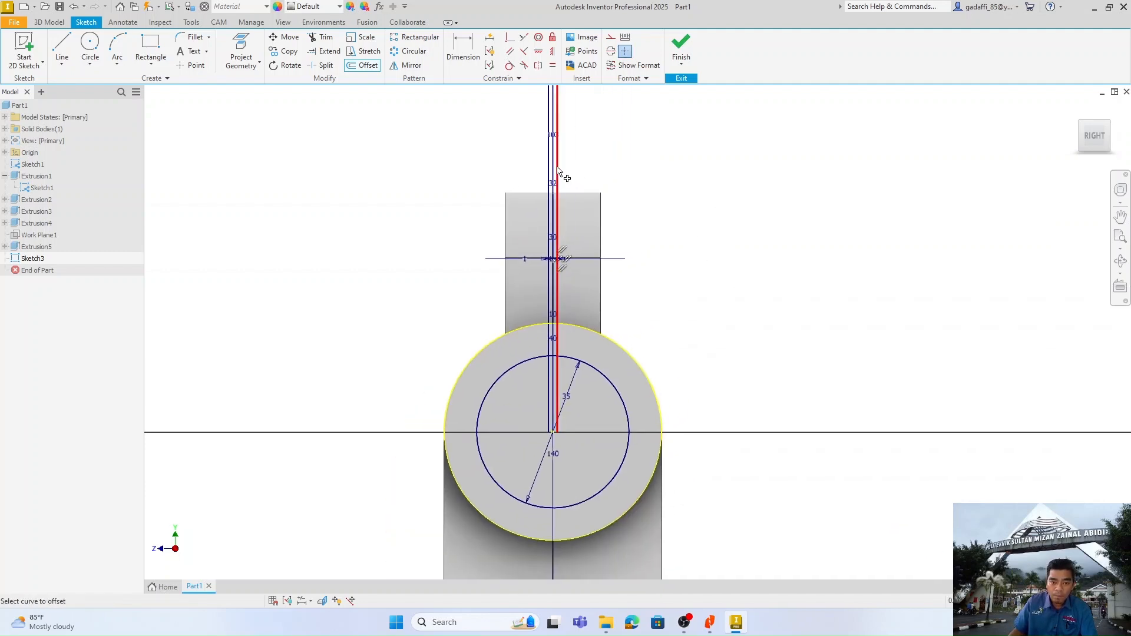
pyautogui.press('Escape')
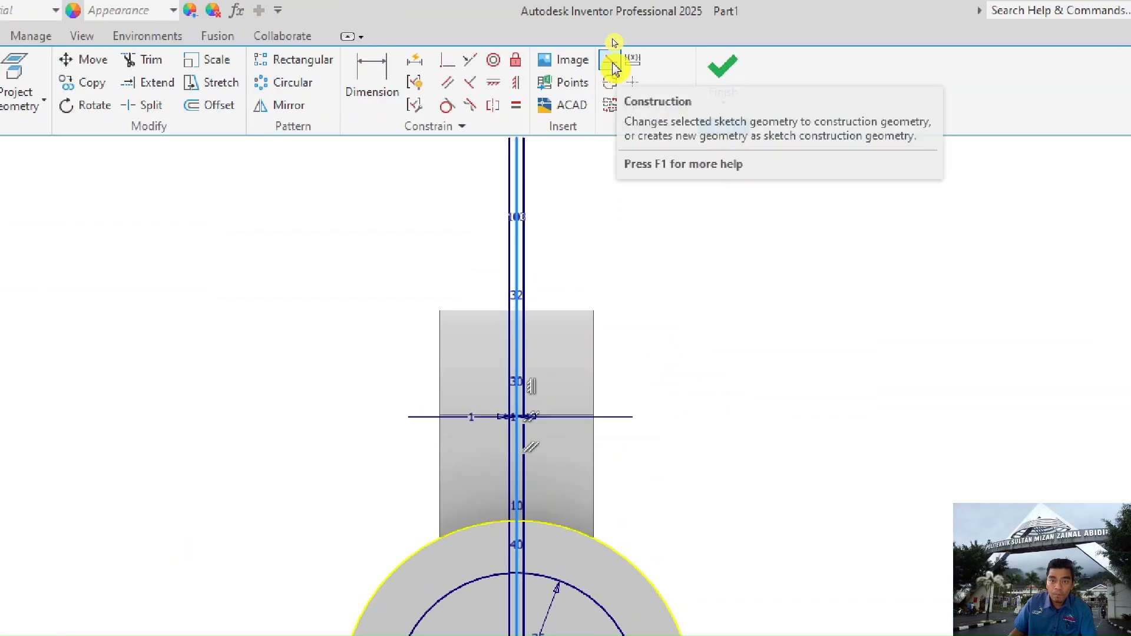
# Convert the middle vertical line to construction geometry and close the saw cut's upper end with a short line
pyautogui.click(613, 41)
pyautogui.scroll(-3, 702, 215)
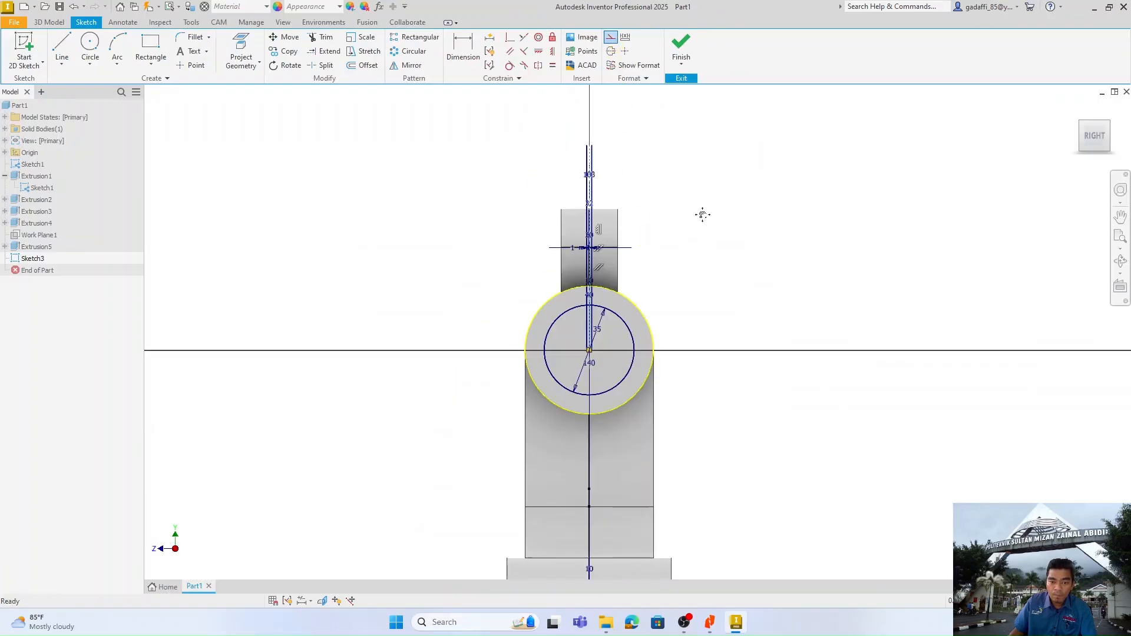
pyautogui.moveTo(702, 215); pyautogui.dragTo(662, 244, button='middle')
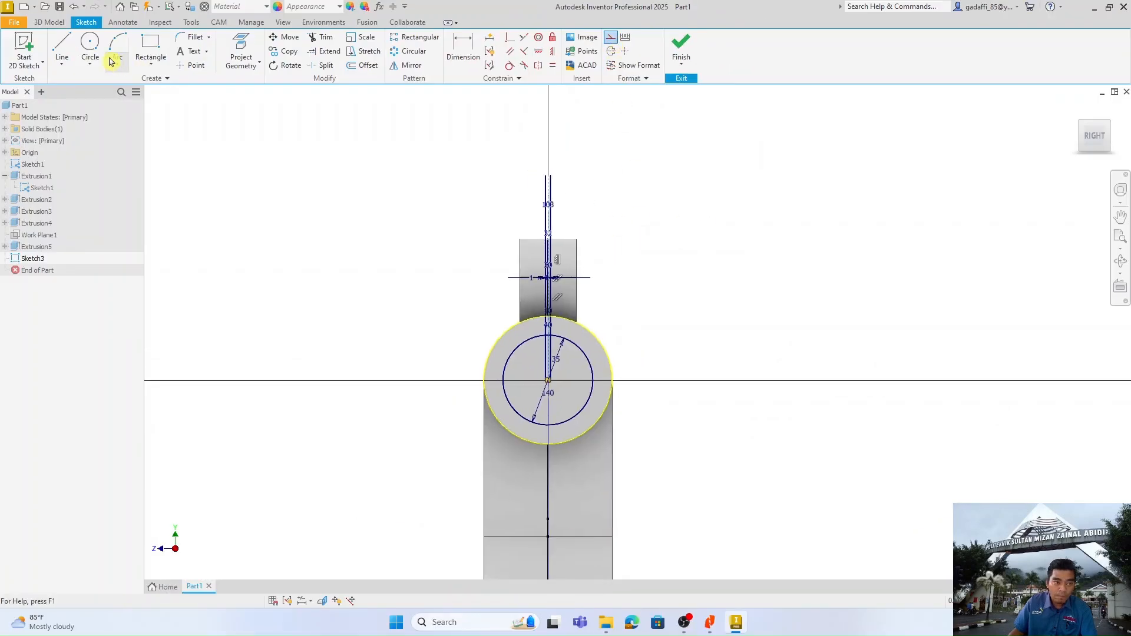
pyautogui.click(61, 47)
pyautogui.click(546, 175)
pyautogui.click(550, 176)
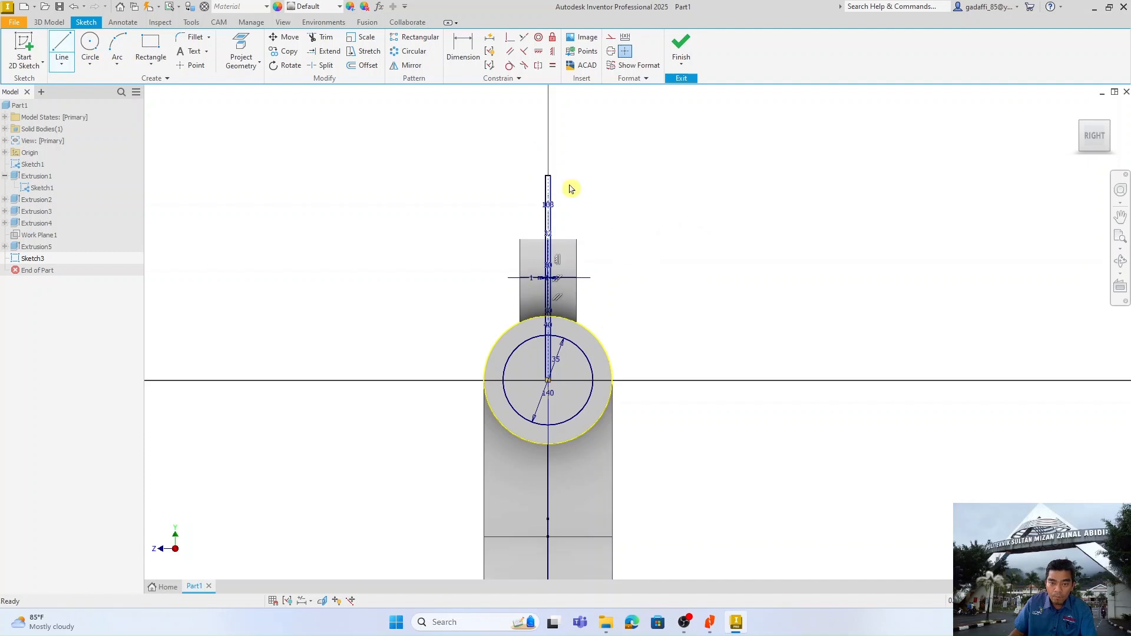
pyautogui.press('Escape')
# Trim the saw-cut lines inside the 35 mm circle and the arc between them, and finish the sketch
pyautogui.scroll(3, 545, 352)
pyautogui.press('x')
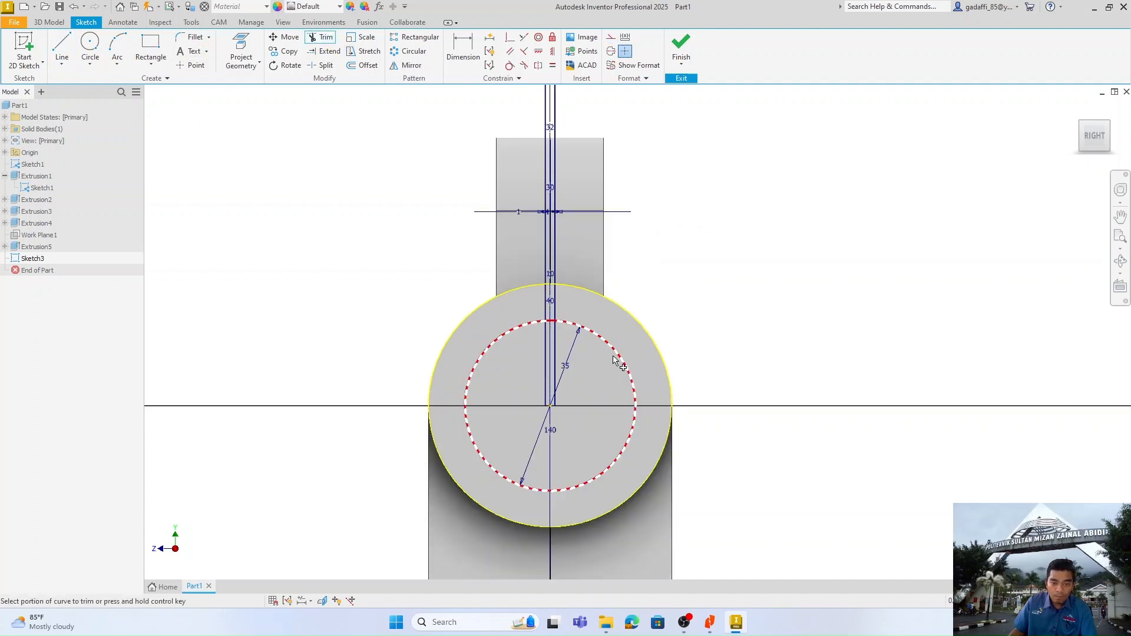
pyautogui.scroll(3, 608, 396)
pyautogui.click(498, 294)
pyautogui.click(475, 277)
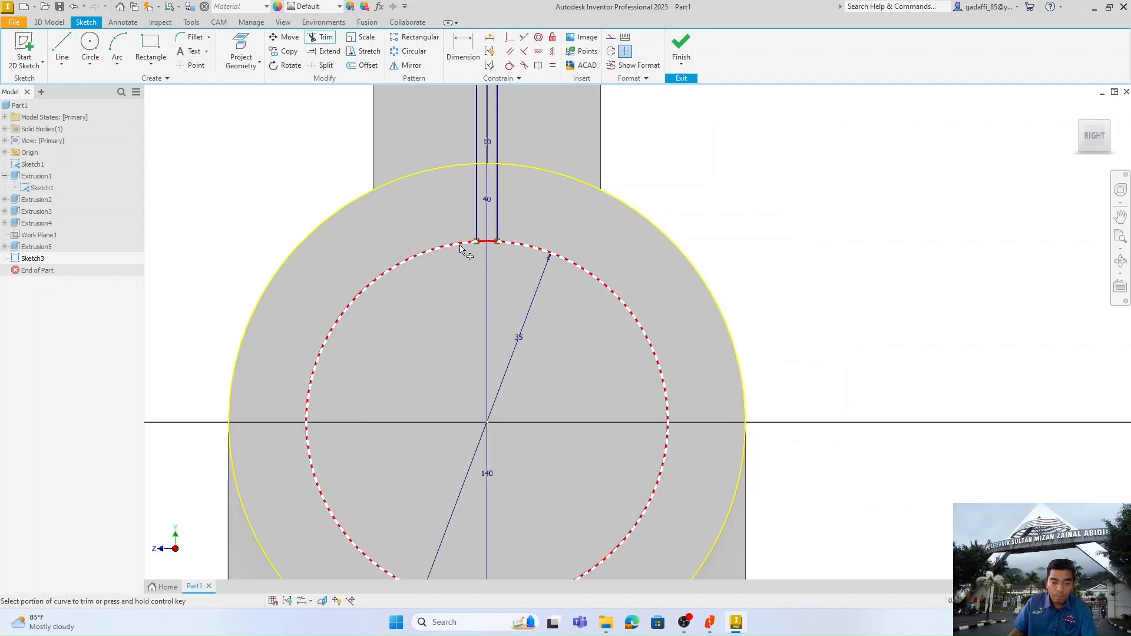
pyautogui.scroll(4, 488, 240)
pyautogui.click(470, 249)
pyautogui.click(508, 250)
pyautogui.scroll(-5, 512, 259)
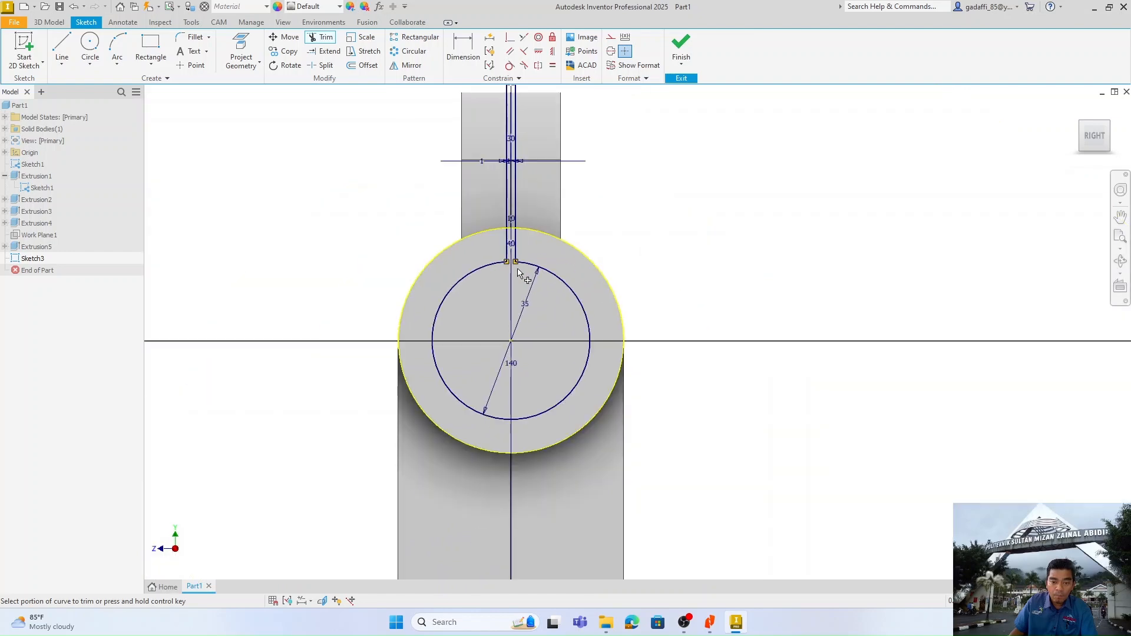
pyautogui.click(681, 47)
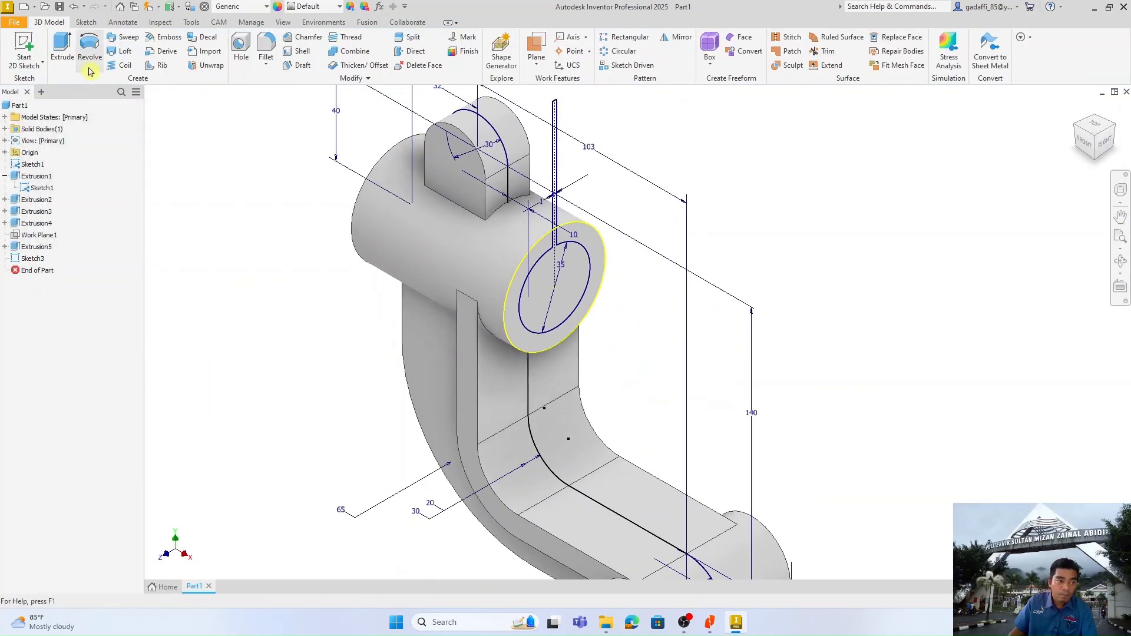
# Extrude the 35 mm bore and saw-cut regions as a Through All cut through the cylinder and lug
pyautogui.click(63, 47)
pyautogui.click(567, 274)
pyautogui.scroll(5, 567, 273)
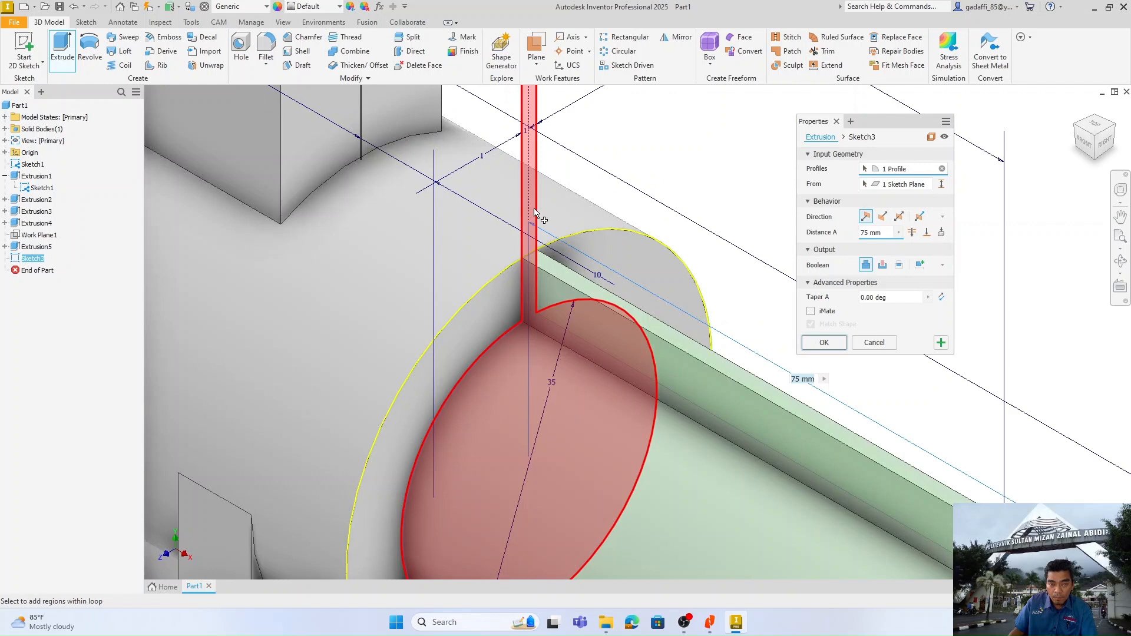
pyautogui.click(540, 226)
pyautogui.scroll(-5, 541, 230)
pyautogui.click(883, 266)
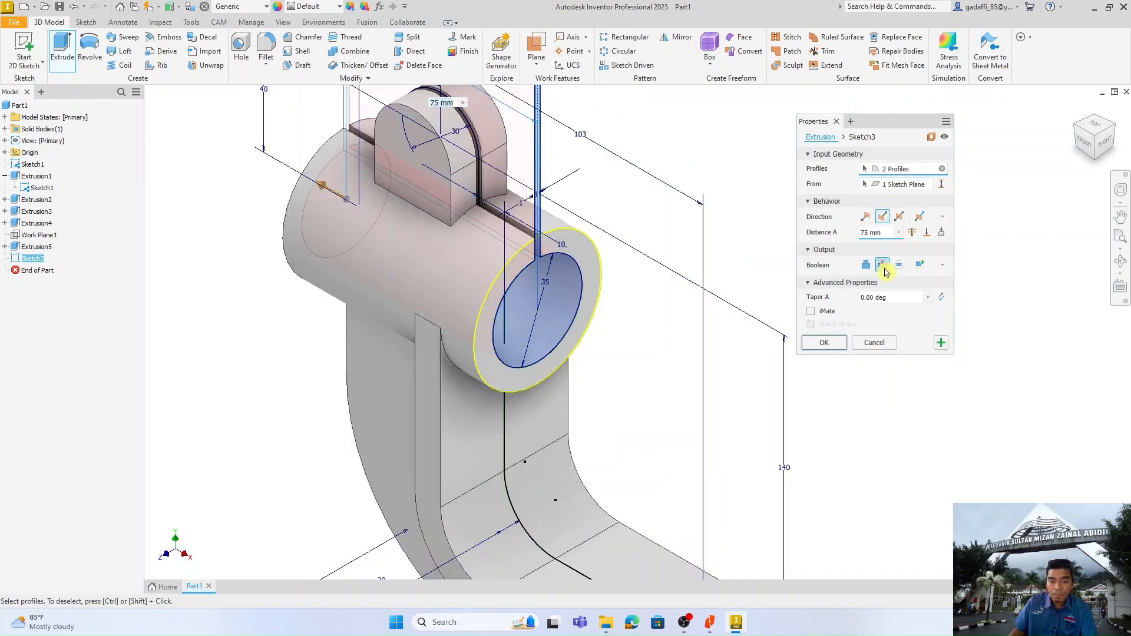
pyautogui.click(910, 233)
pyautogui.click(823, 343)
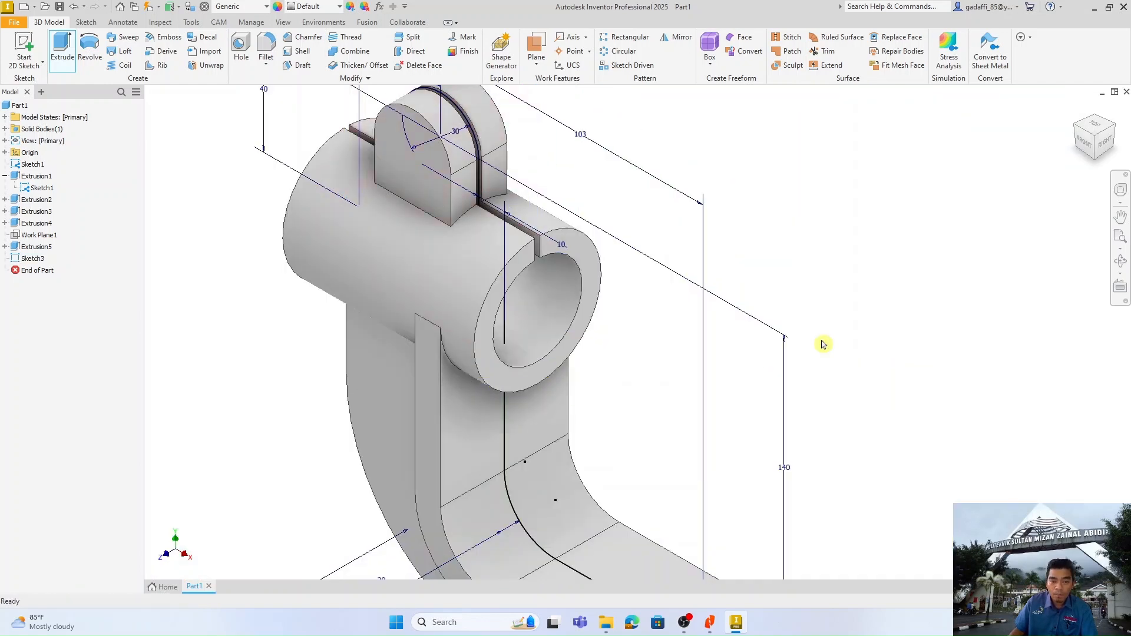
# Return to the home view and hide Sketch1
pyautogui.moveTo(891, 310)
pyautogui.keyDown('shift'); pyautogui.mouseDown(button='middle')
pyautogui.moveTo(836, 313)
pyautogui.moveTo(884, 306)
pyautogui.mouseUp(button='middle'); pyautogui.keyUp('shift')
pyautogui.click(1094, 120)
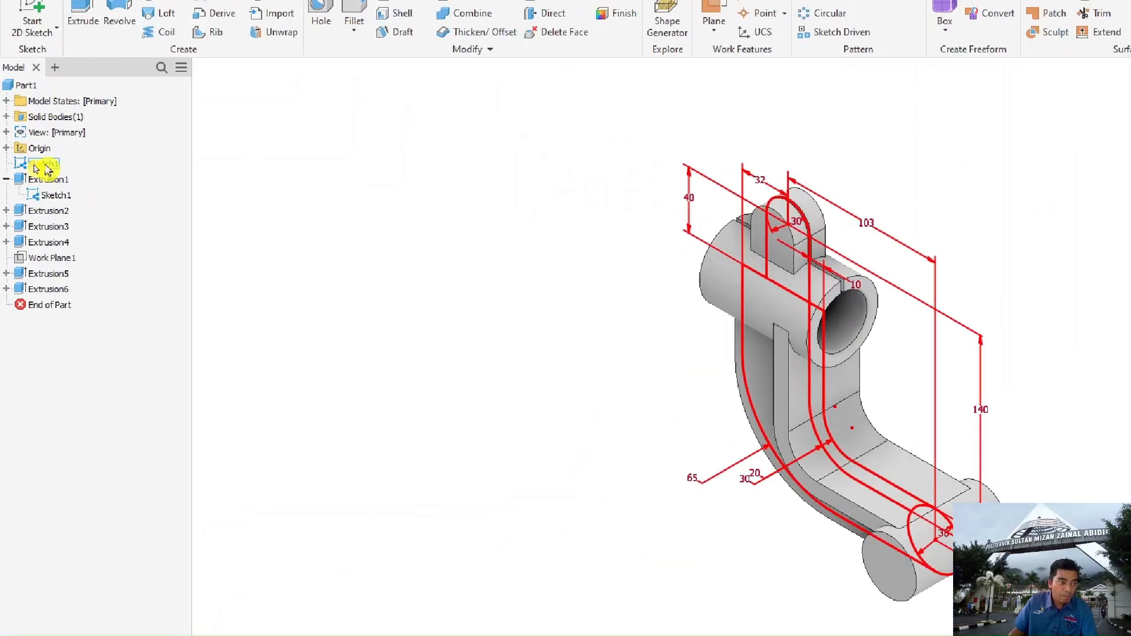
pyautogui.rightClick(47, 170)
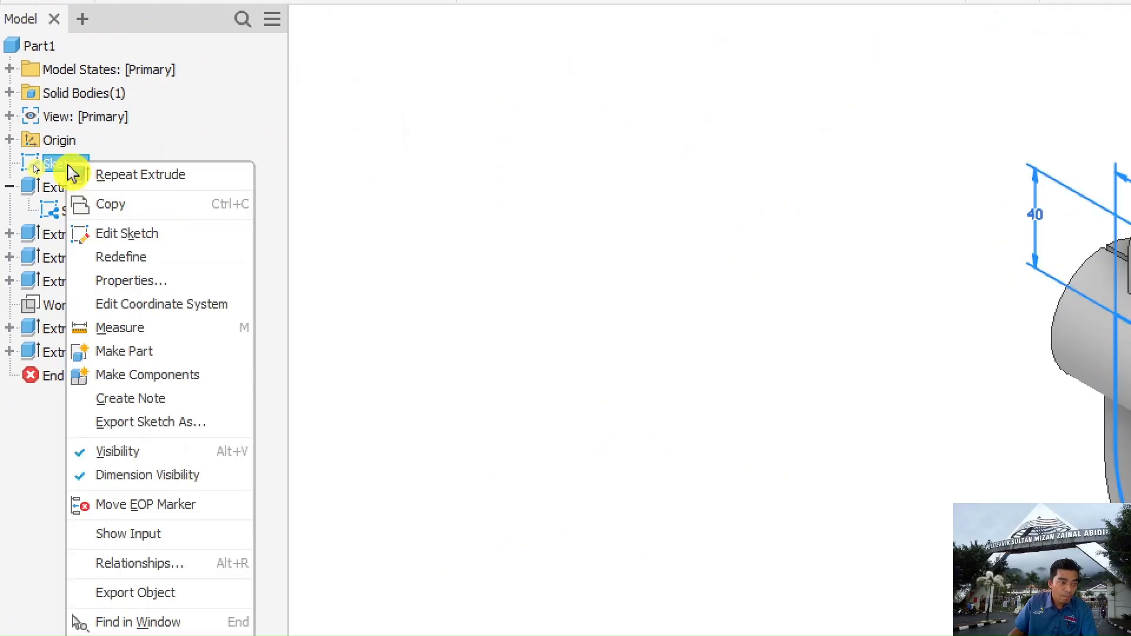
pyautogui.click(77, 355)
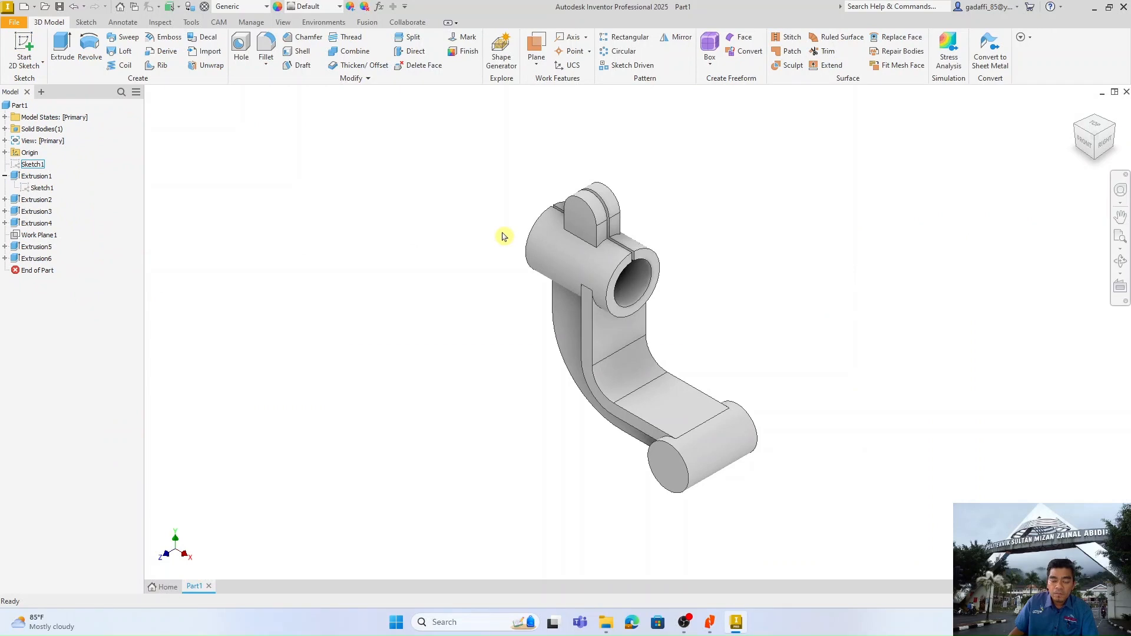
# Start a sketch on the lug's front face, project its rounded edge, place a point at the arc's centre, and finish the sketch
pyautogui.rightClick(581, 222)
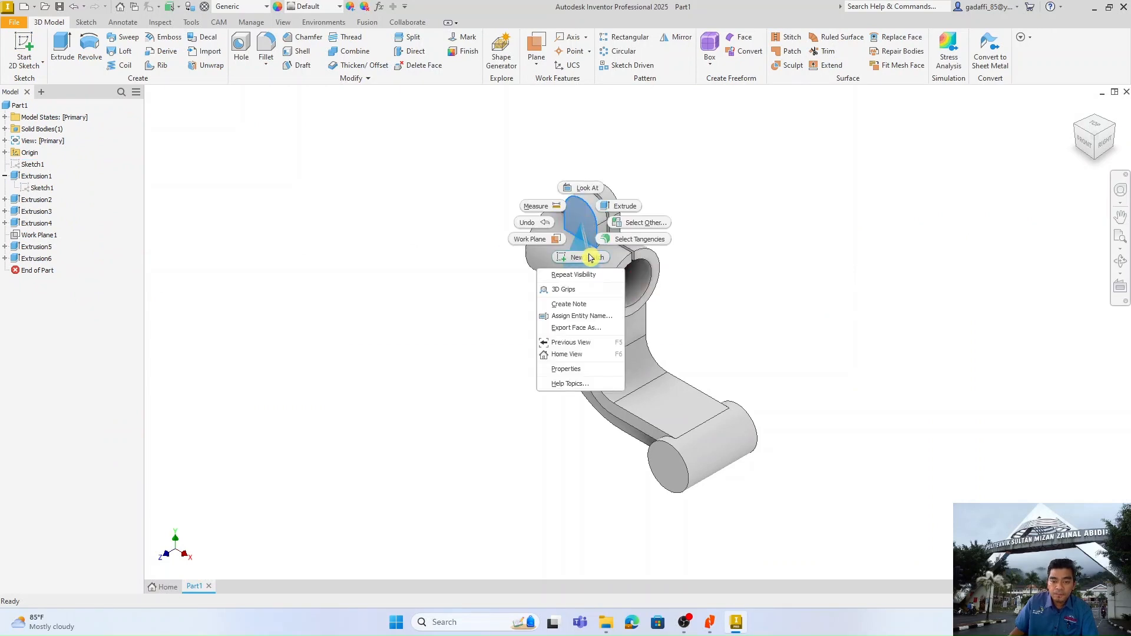
pyautogui.click(590, 257)
pyautogui.click(241, 52)
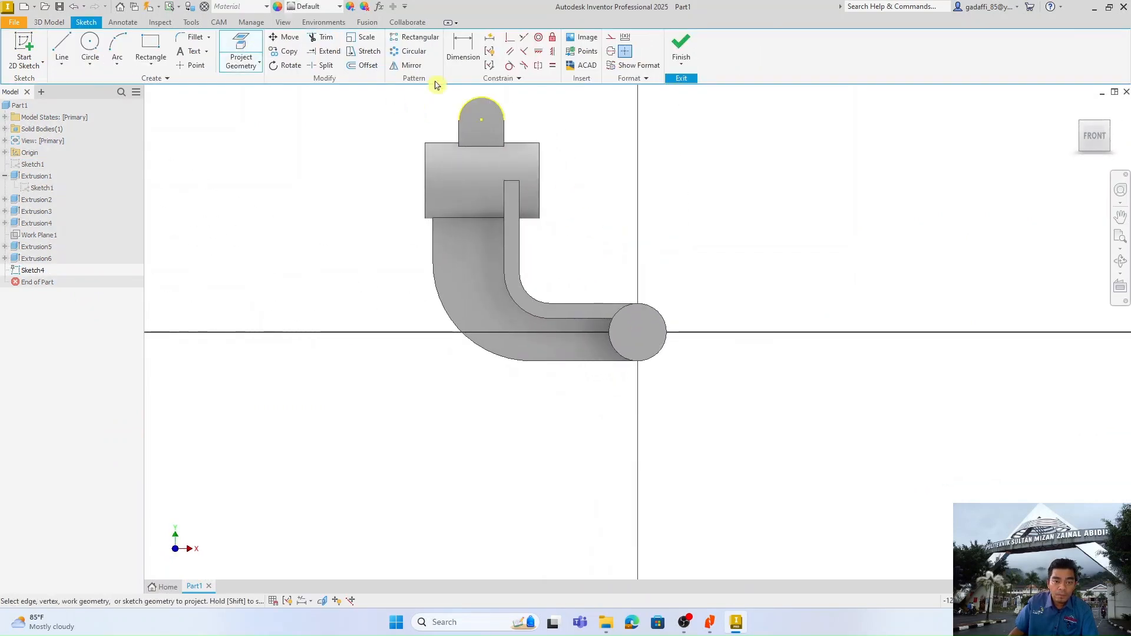
pyautogui.click(190, 65)
pyautogui.click(481, 119)
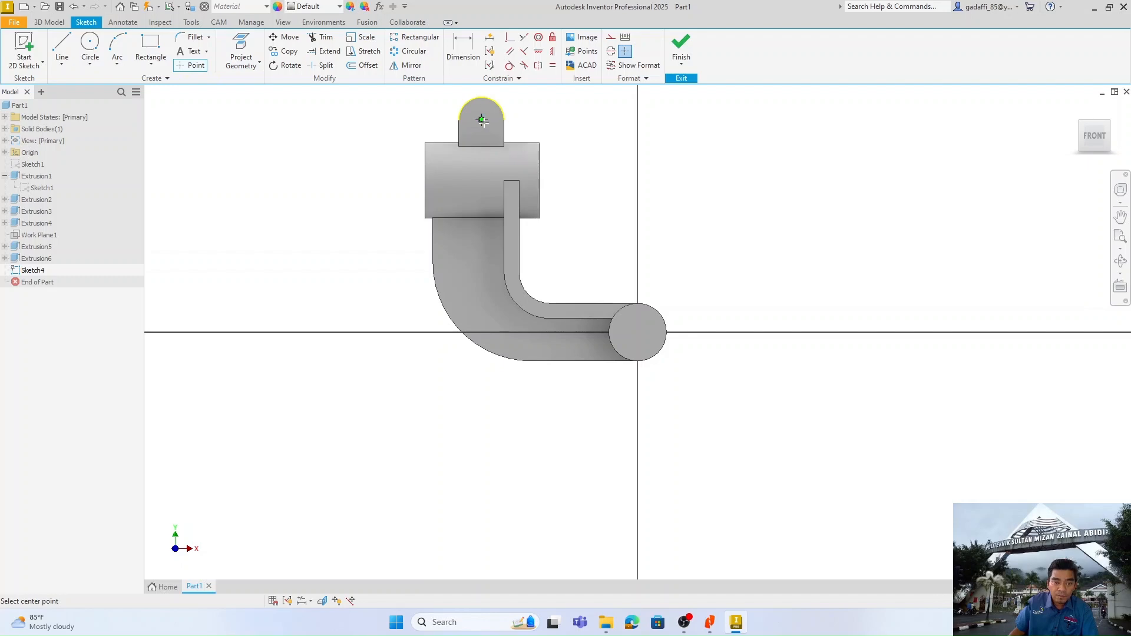
pyautogui.click(698, 53)
# Create a 13 mm diameter Through All hole at the lug's sketch point, using the reference drawing's drill size
pyautogui.click(242, 51)
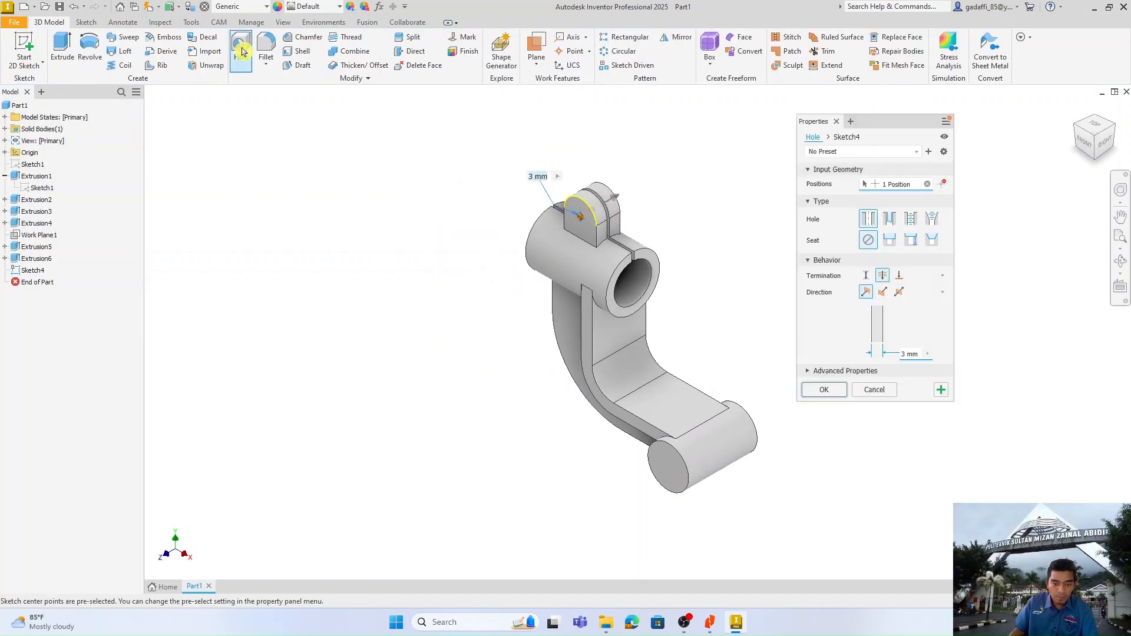
pyautogui.hotkey('alt', 'Tab')
pyautogui.hotkey('alt', 'Tab')
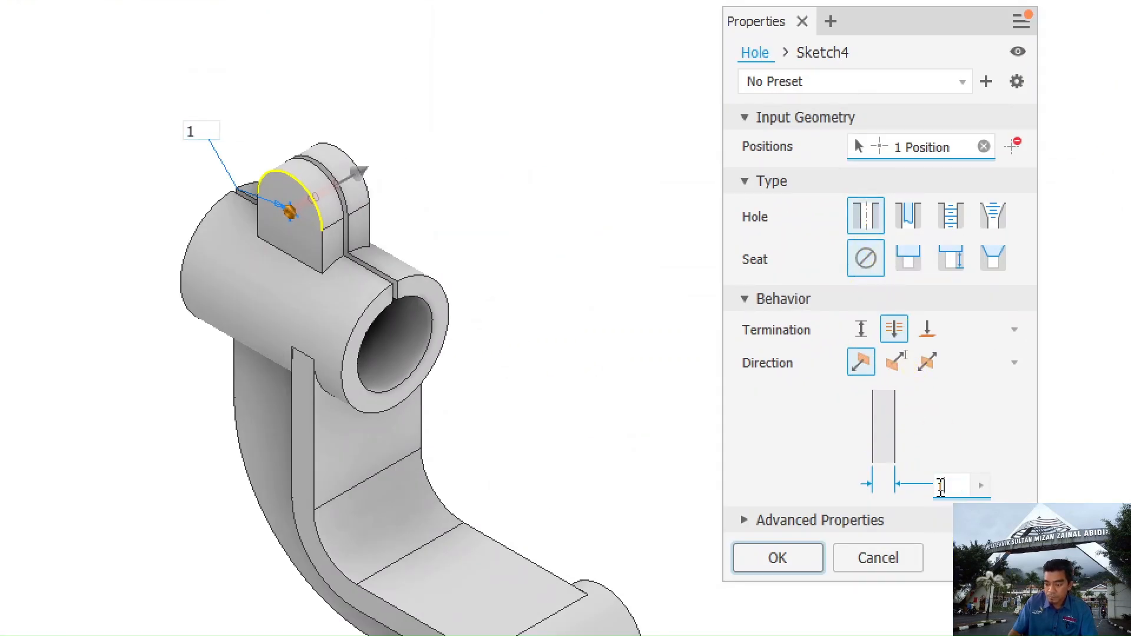
pyautogui.write('3')
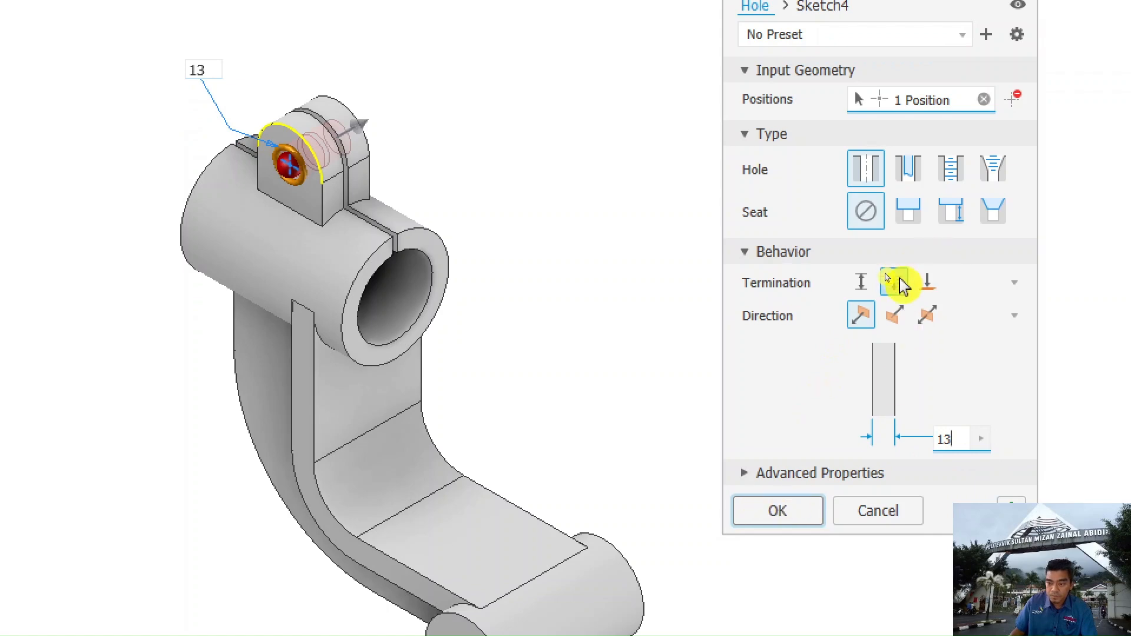
pyautogui.click(903, 286)
pyautogui.click(780, 515)
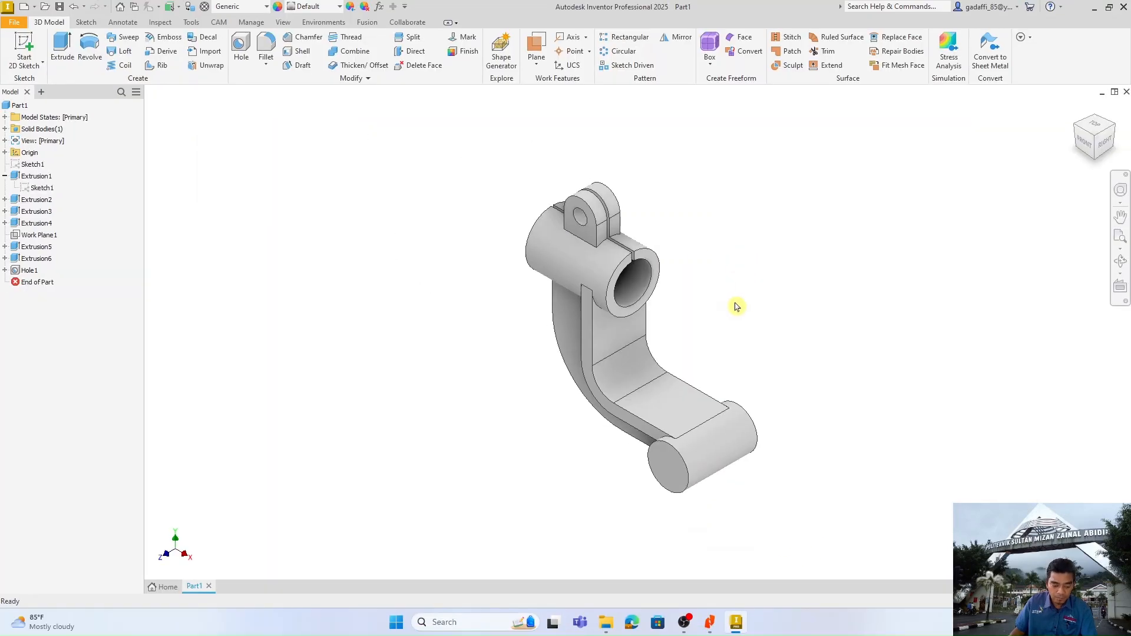
pyautogui.keyDown('shift'); pyautogui.moveTo(600, 342); pyautogui.dragTo(577, 324, button='middle'); pyautogui.keyUp('shift')
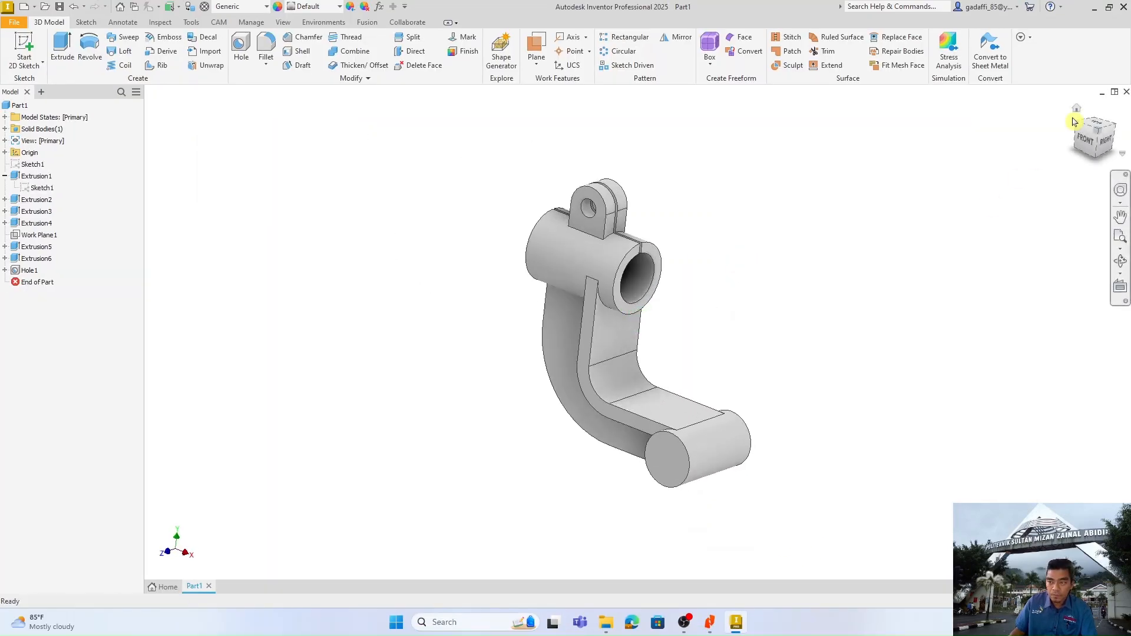
# Sketch a centre point at the middle of the lower cylinder's front circular face and finish the sketch
pyautogui.click(1073, 122)
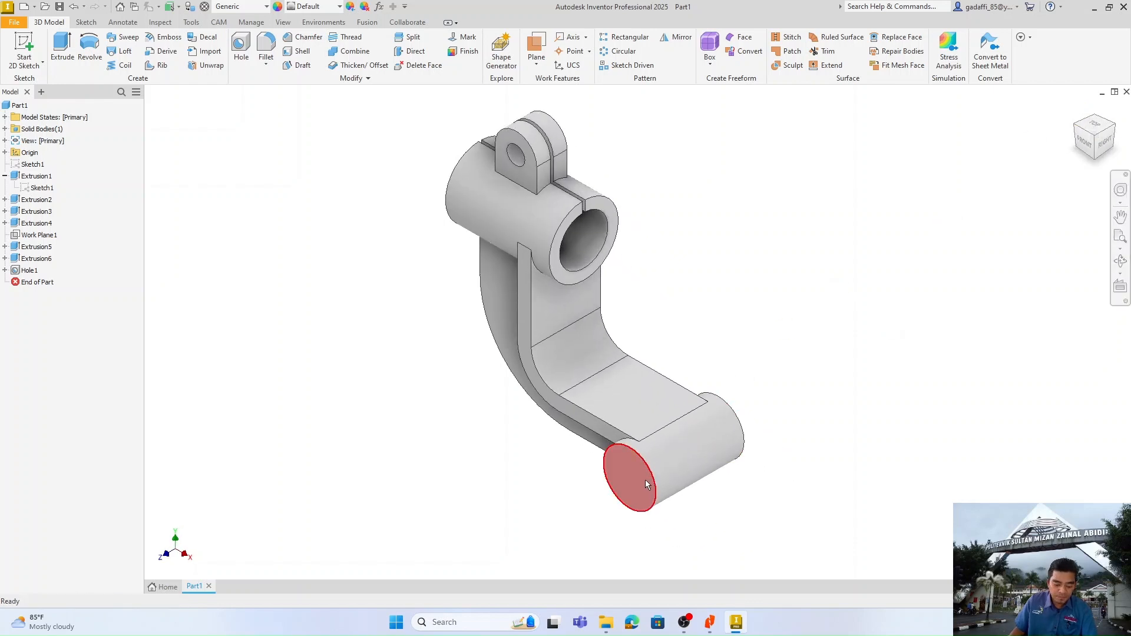
pyautogui.click(646, 484)
pyautogui.rightClick(644, 481)
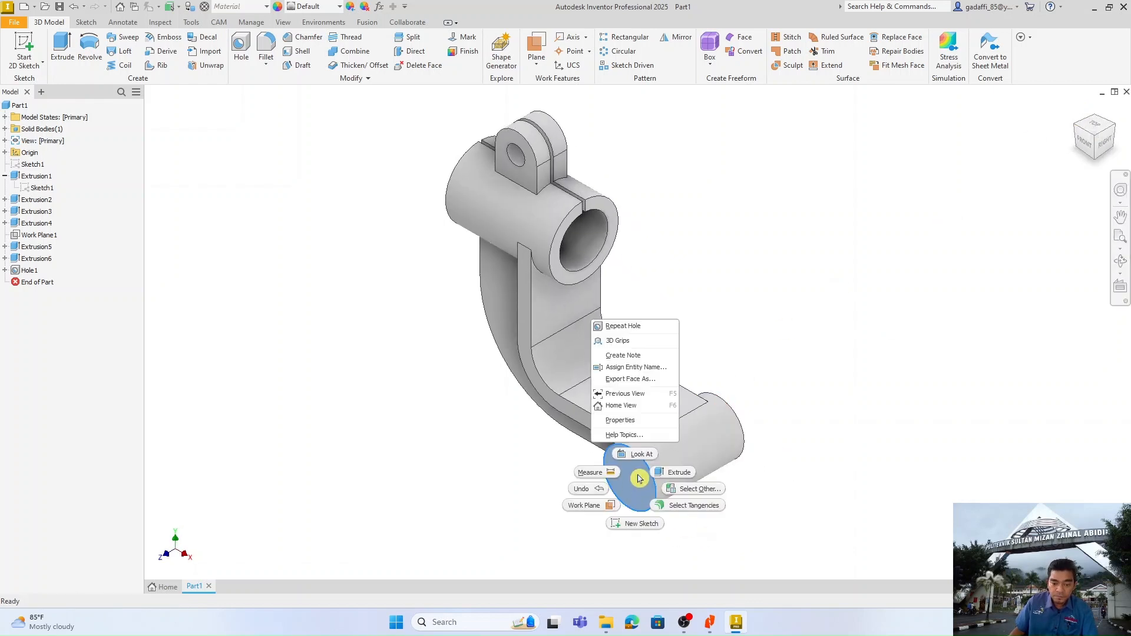
pyautogui.click(646, 521)
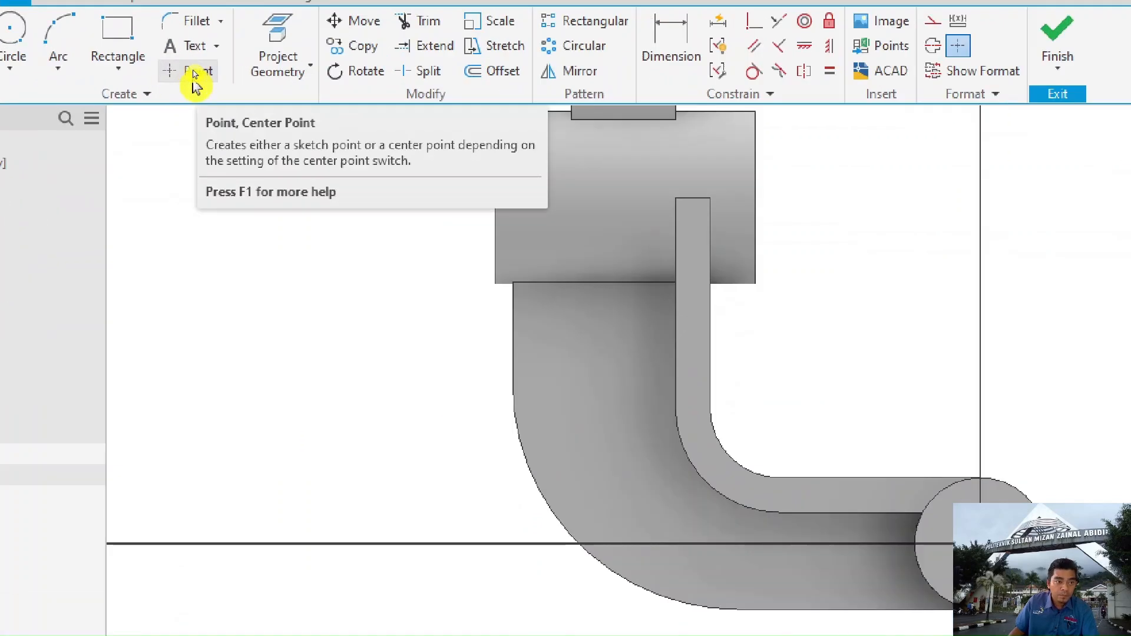
pyautogui.click(194, 65)
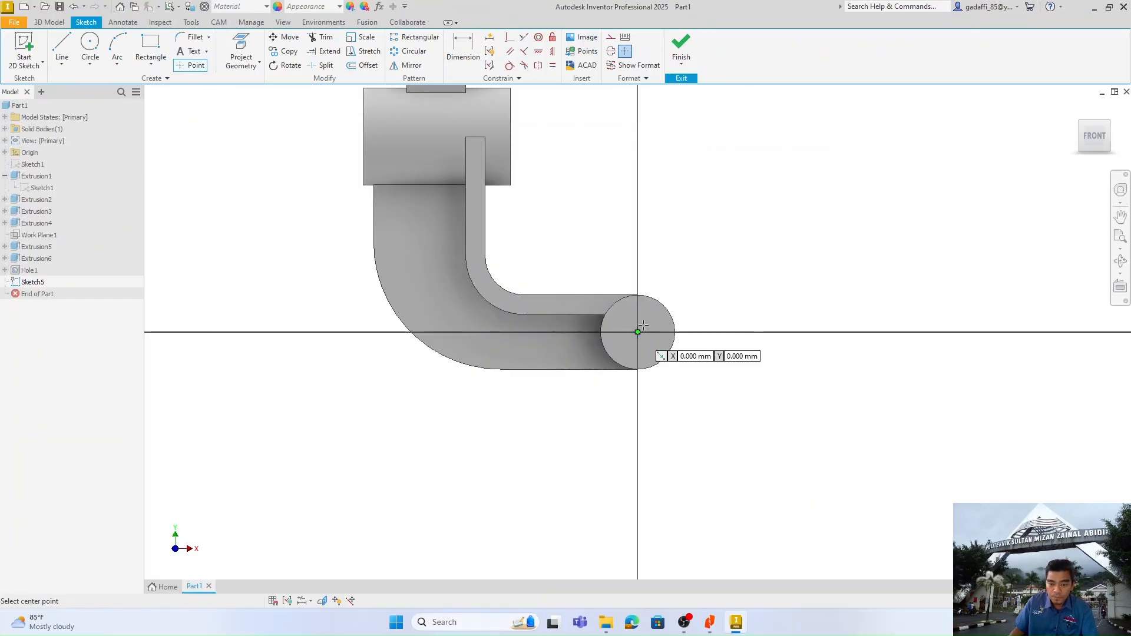
pyautogui.click(642, 325)
pyautogui.click(686, 62)
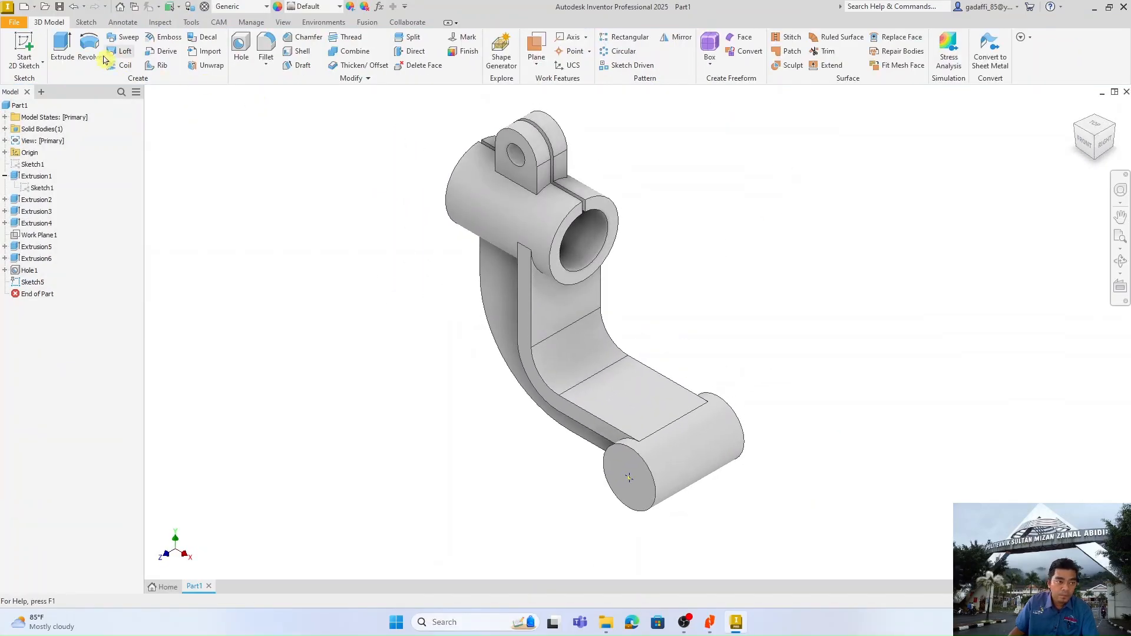
# Create a Through All counterbore hole at the lower cylinder's sketch point: 19 mm hole, 25.4 mm counterbore diameter, 12.7 mm deep
pyautogui.click(241, 48)
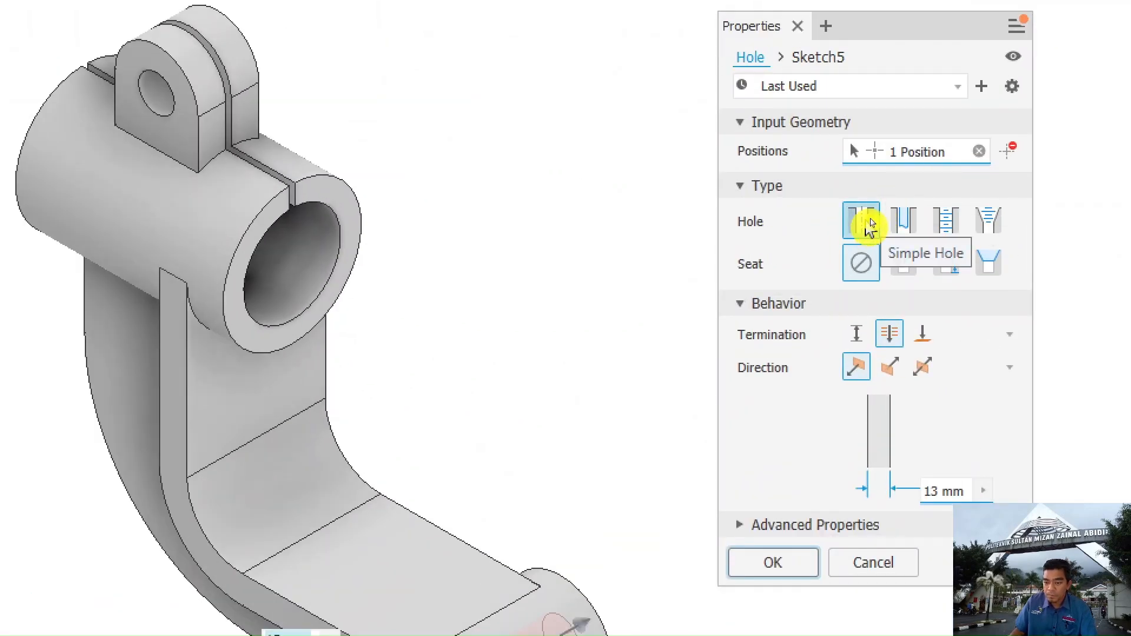
pyautogui.click(905, 268)
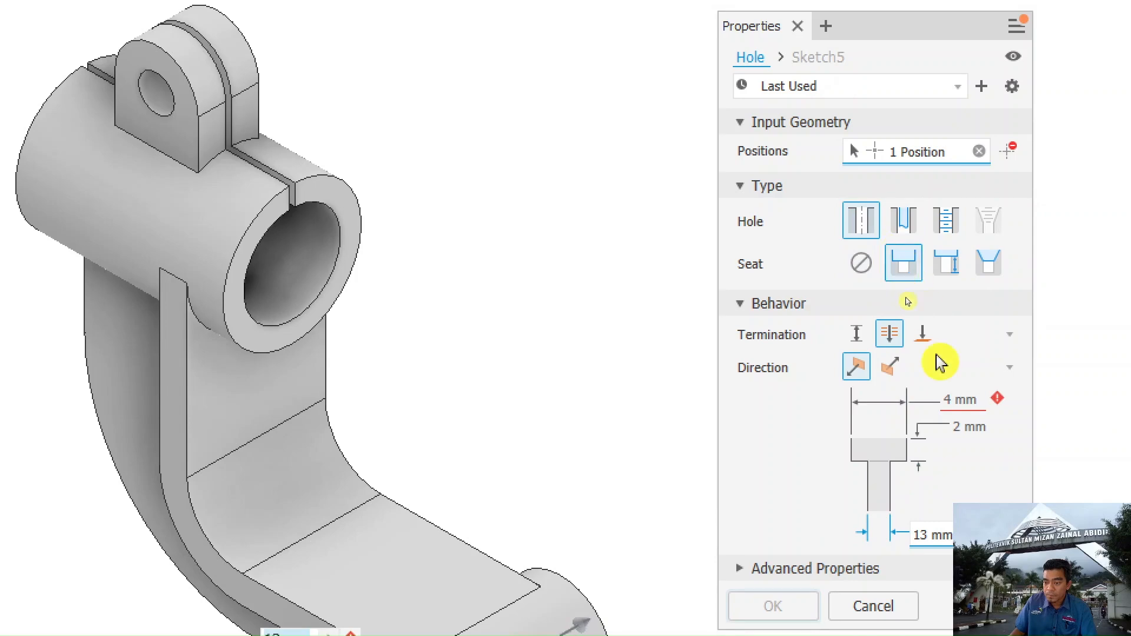
pyautogui.hotkey('alt', 'Tab')
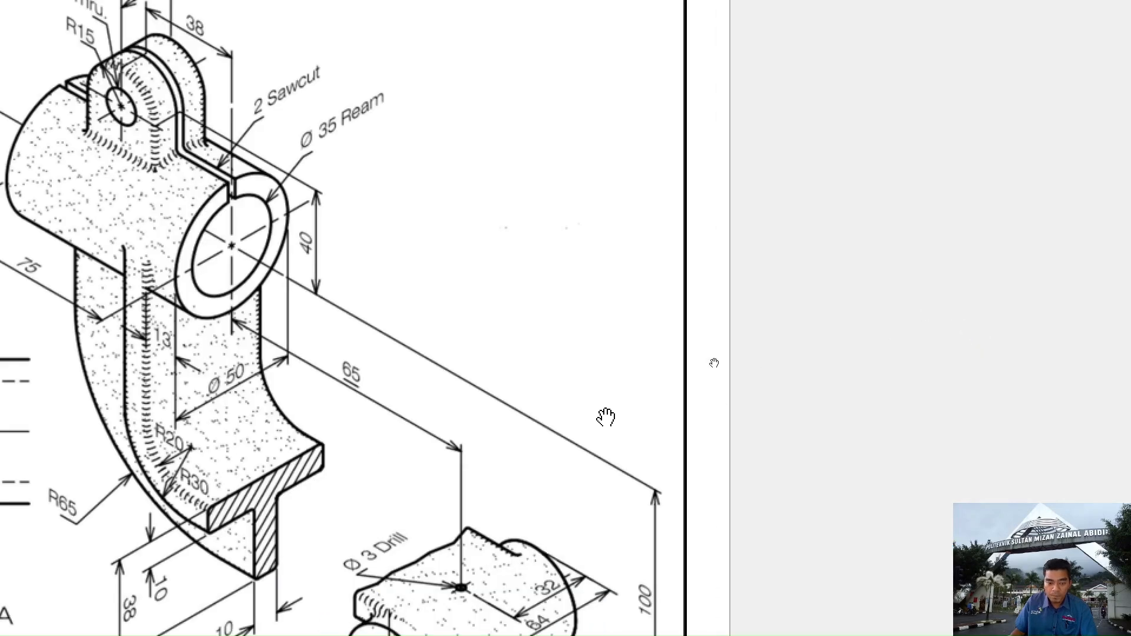
pyautogui.scroll(-5, 537, 431)
pyautogui.hotkey('alt', 'Tab')
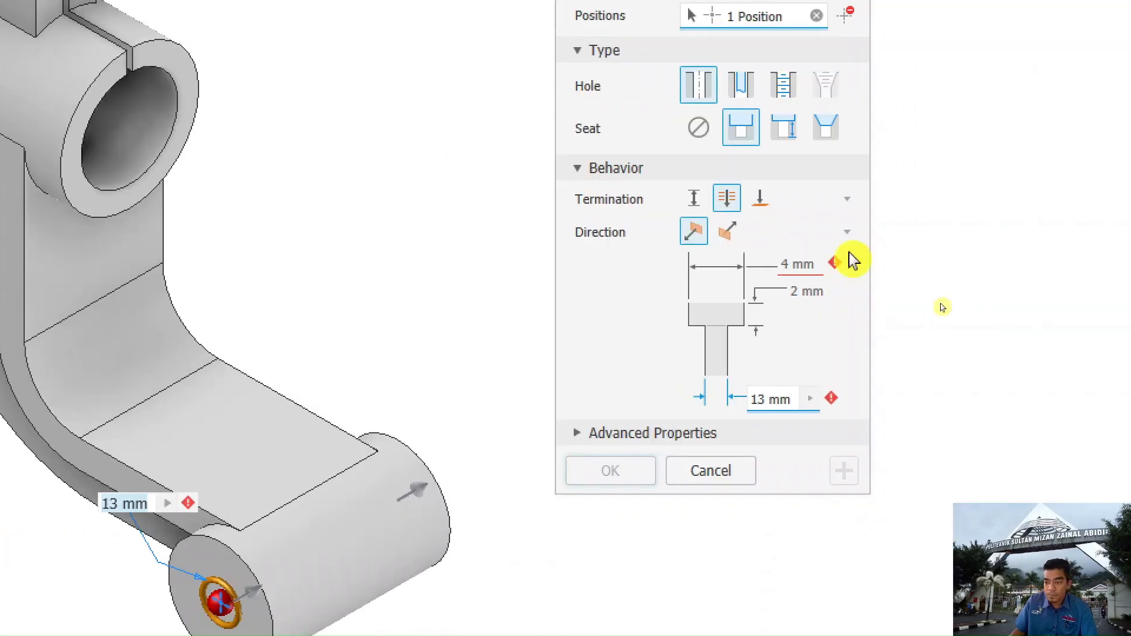
pyautogui.click(788, 262)
pyautogui.write('25.4')
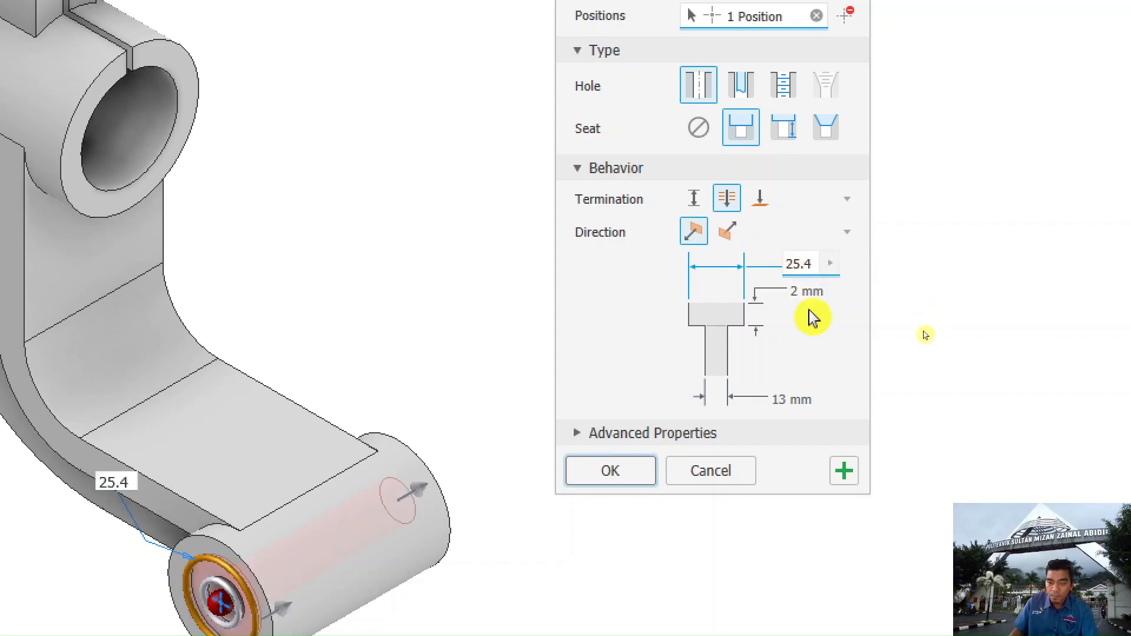
pyautogui.click(796, 291)
pyautogui.write('12.7')
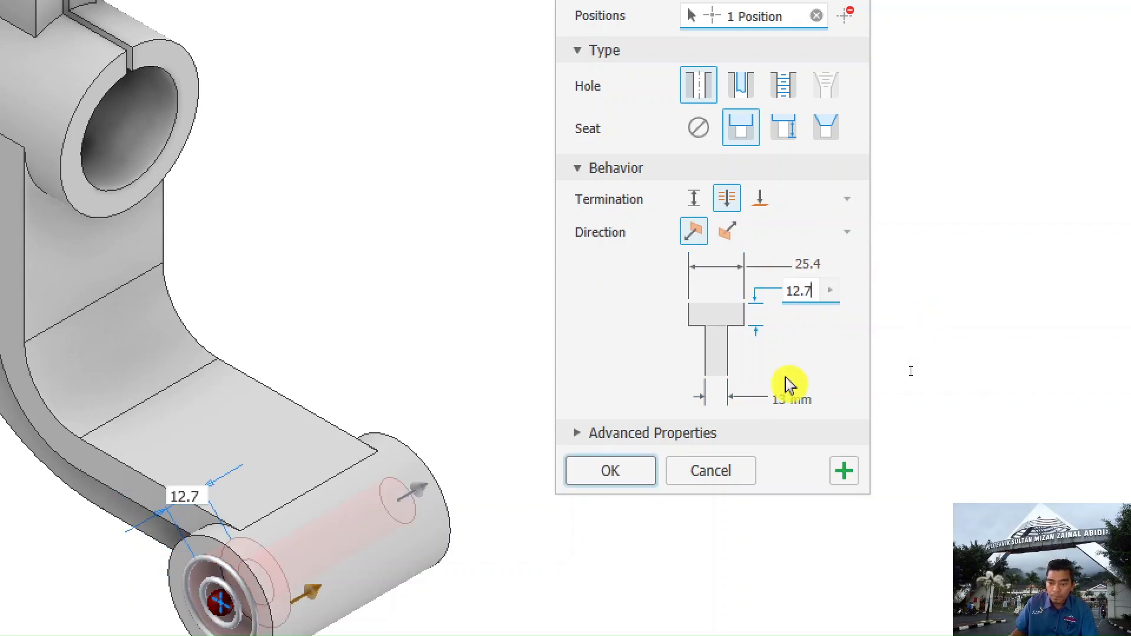
pyautogui.click(784, 399)
pyautogui.write('19')
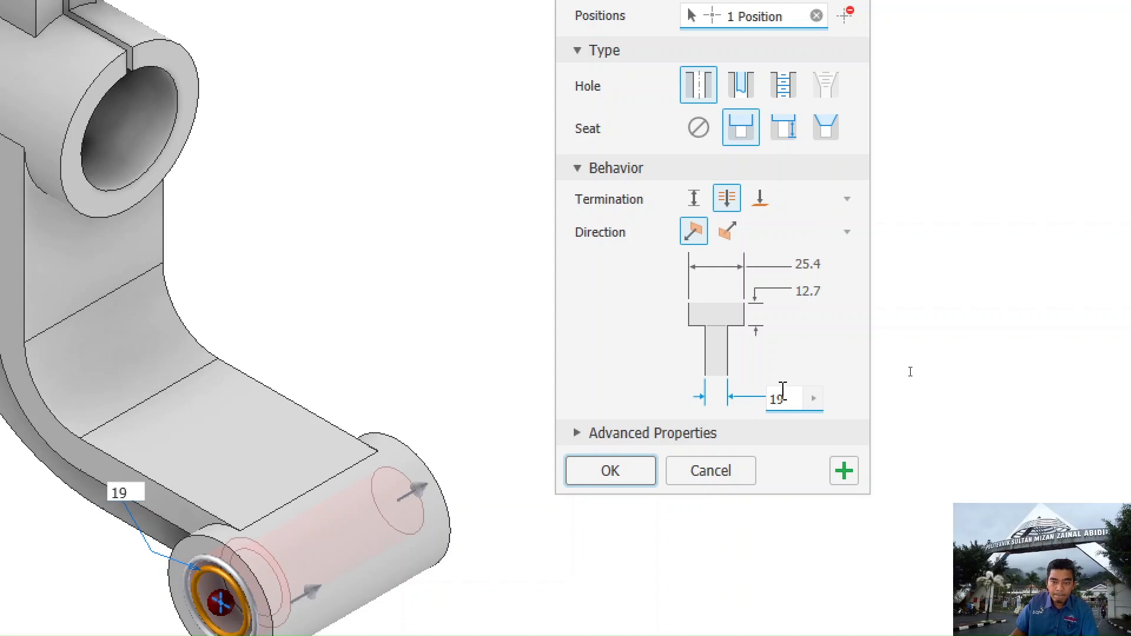
pyautogui.click(606, 479)
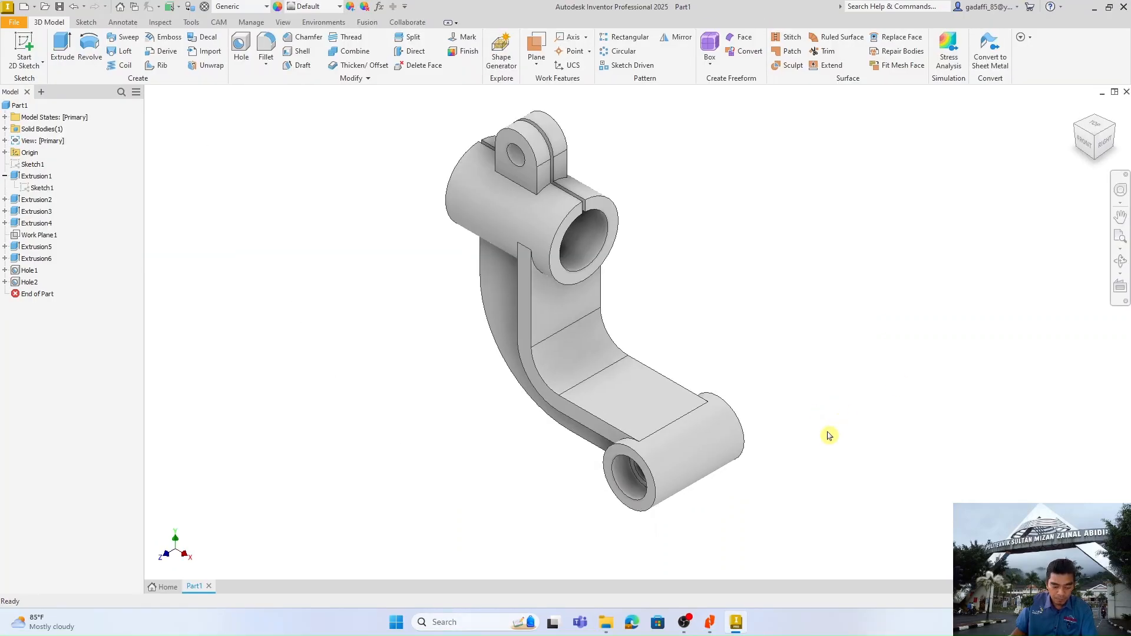
# Start a sketch on the arm's flat top face, place a point at the midpoint of its edge by the lower cylinder, and finish the sketch
pyautogui.moveTo(808, 438)
pyautogui.keyDown('shift'); pyautogui.mouseDown(button='middle')
pyautogui.moveTo(874, 405)
pyautogui.moveTo(812, 436)
pyautogui.mouseUp(button='middle'); pyautogui.keyUp('shift')
pyautogui.click(1078, 112)
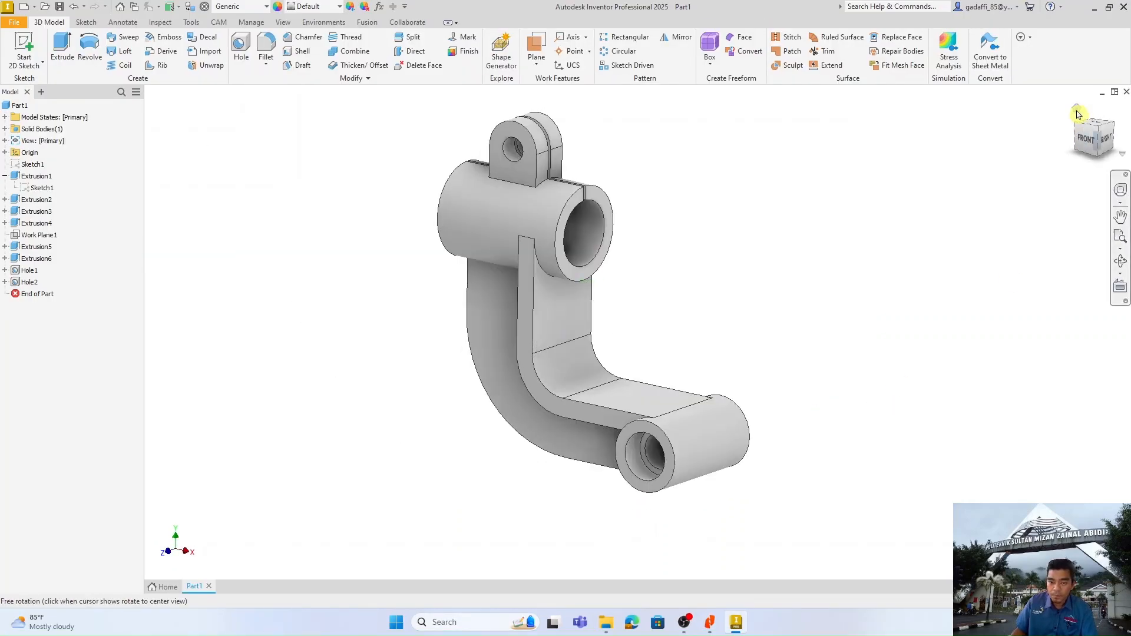
pyautogui.rightClick(719, 434)
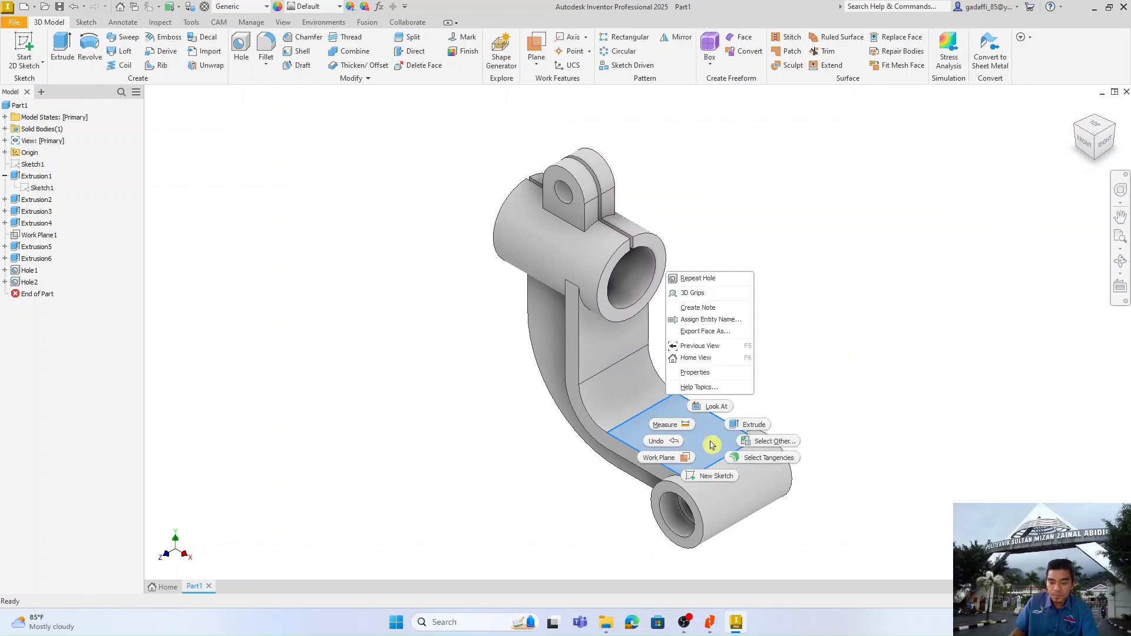
pyautogui.click(719, 459)
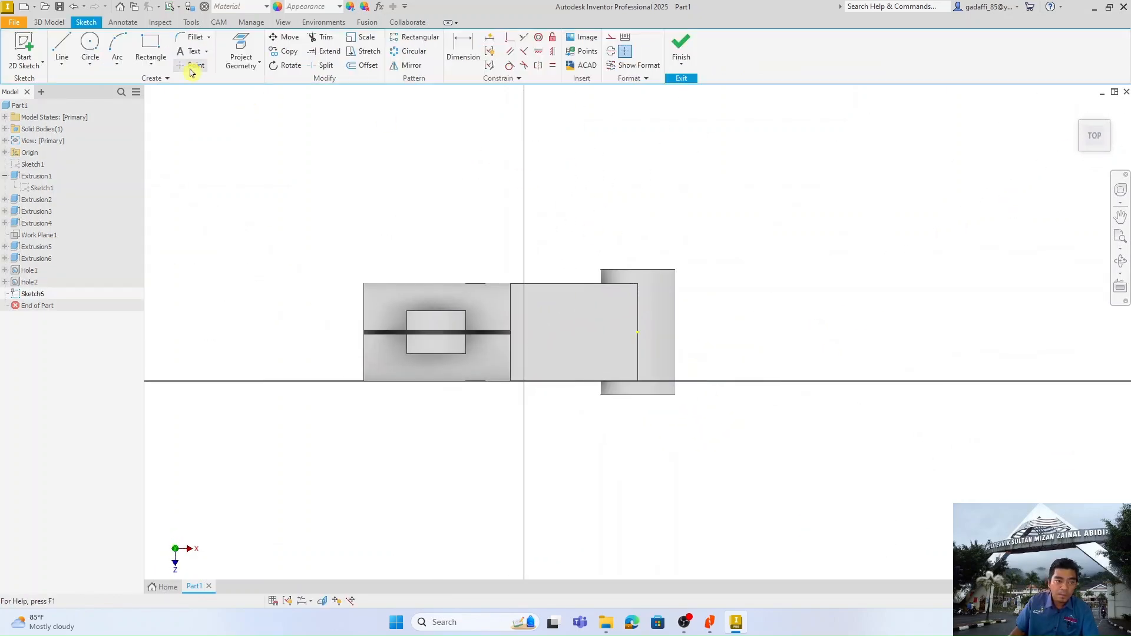
pyautogui.click(191, 65)
pyautogui.click(638, 332)
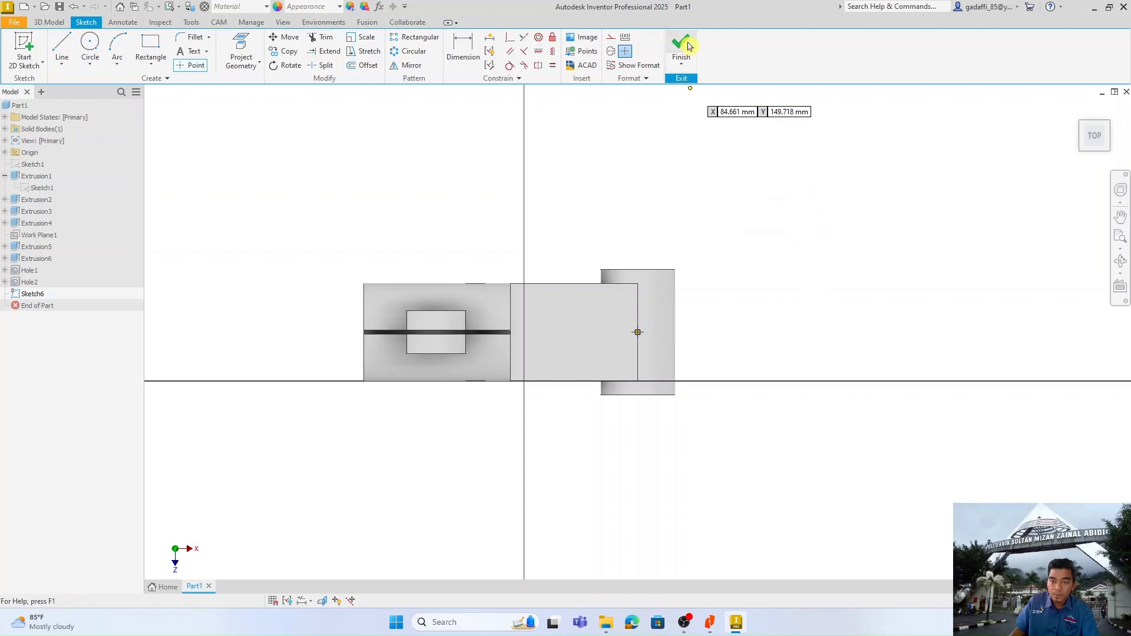
pyautogui.click(687, 46)
# Create a simple 3 mm hole without a seat at the new sketch point, using To termination with a selected surface in the lower cylinder
pyautogui.hotkey('alt', 'Tab')
pyautogui.hotkey('alt', 'Tab')
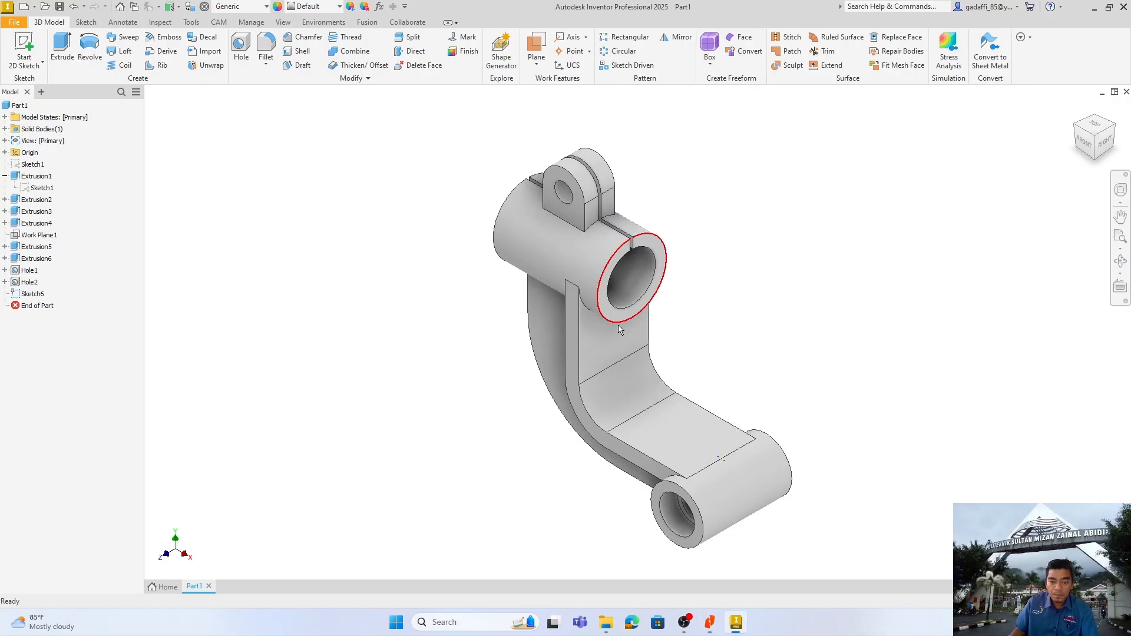
pyautogui.click(239, 47)
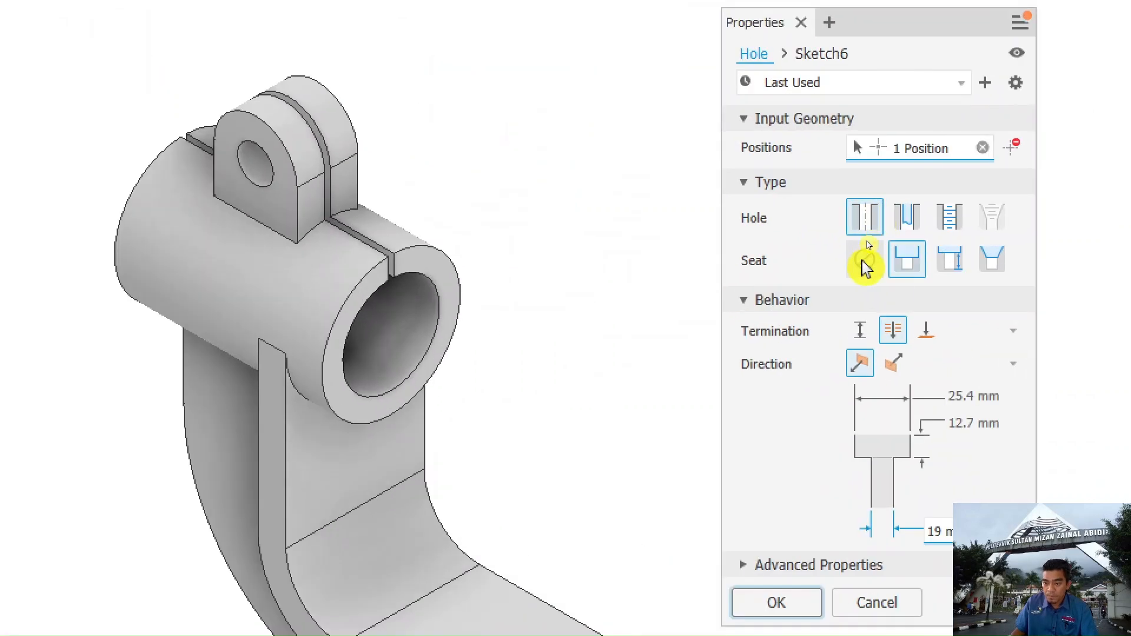
pyautogui.click(866, 268)
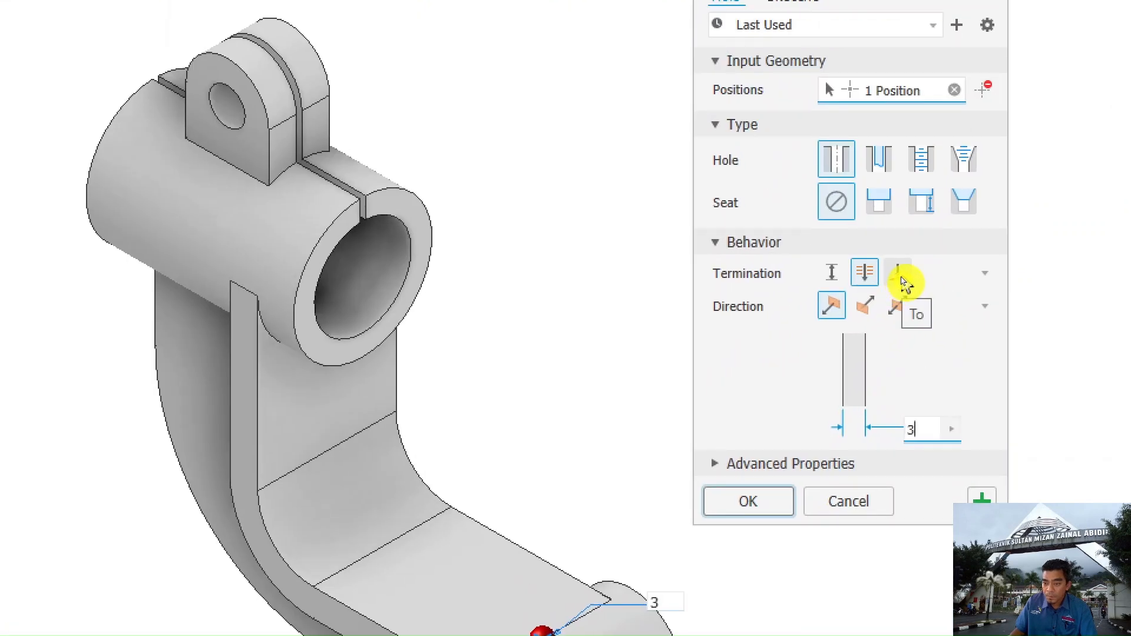
pyautogui.click(901, 277)
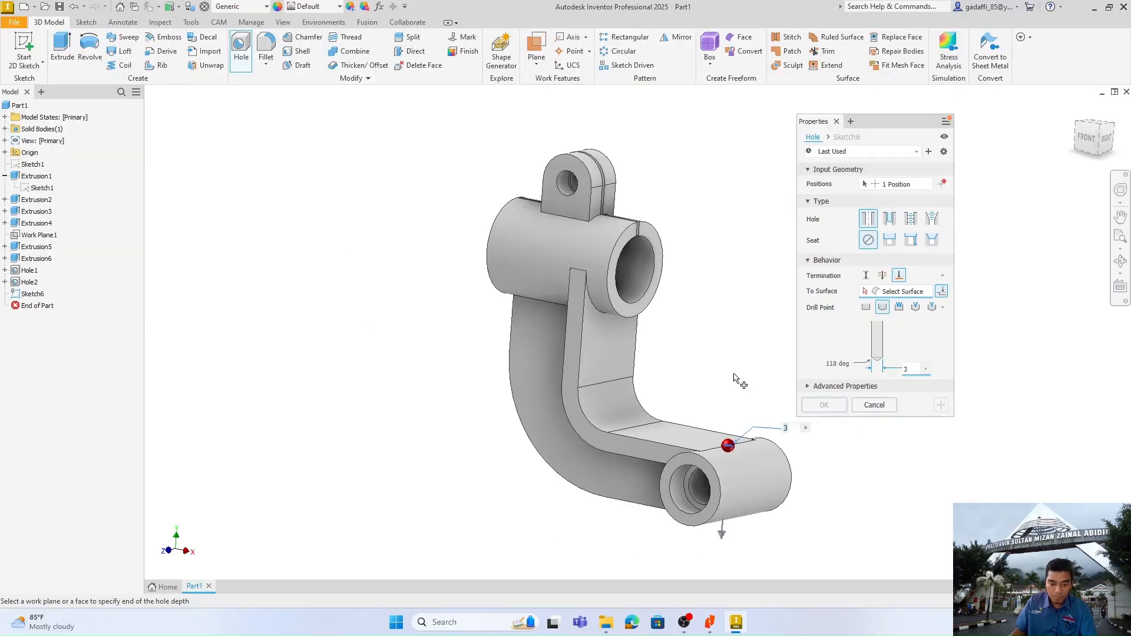
pyautogui.keyDown('shift'); pyautogui.moveTo(743, 383); pyautogui.dragTo(836, 345, button='middle'); pyautogui.keyUp('shift')
pyautogui.scroll(-6, 740, 429)
pyautogui.click(715, 453)
pyautogui.click(822, 398)
pyautogui.click(1077, 113)
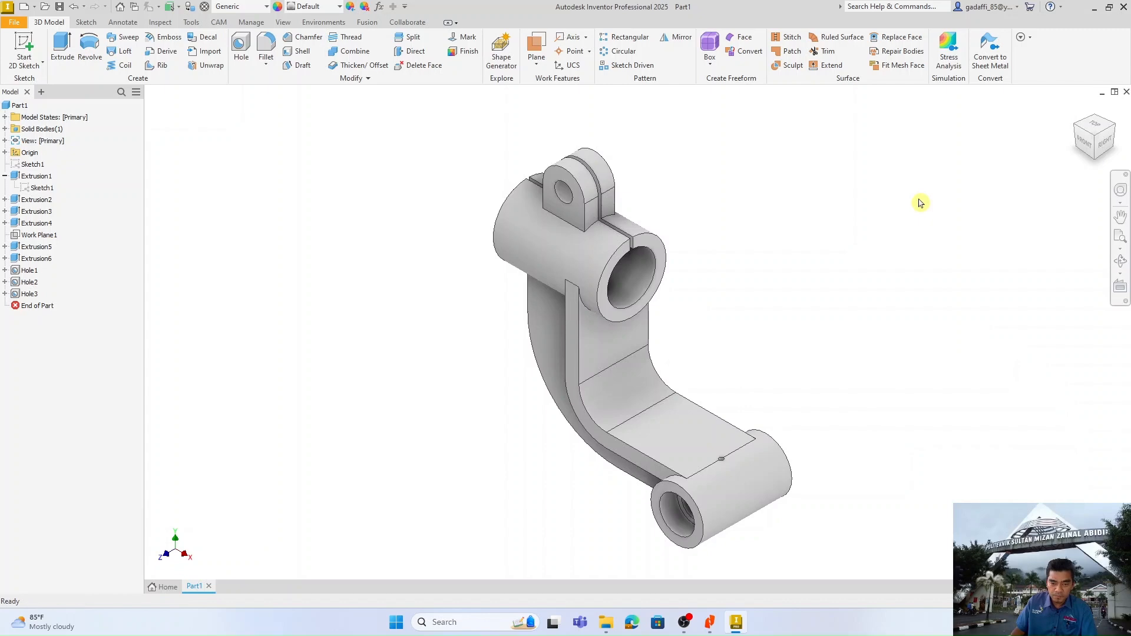
# Set up a 3 mm constant-radius fillet, checking the reference drawing, and select the long edges along the arm's curved plate
pyautogui.hotkey('alt', 'Tab')
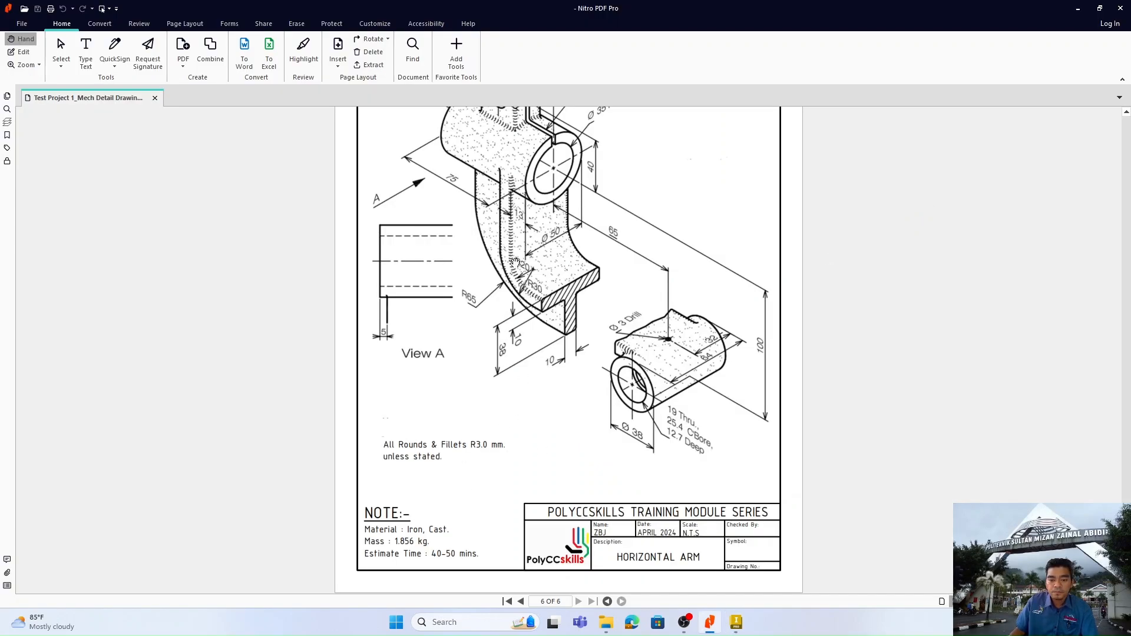
pyautogui.hotkey('alt', 'Tab')
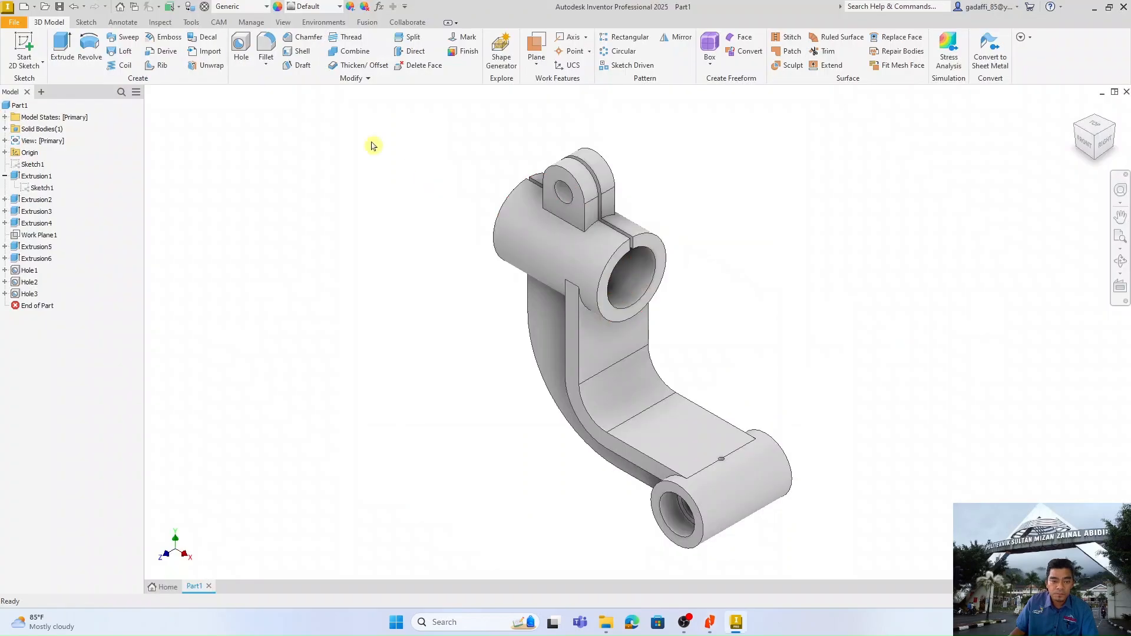
pyautogui.click(266, 47)
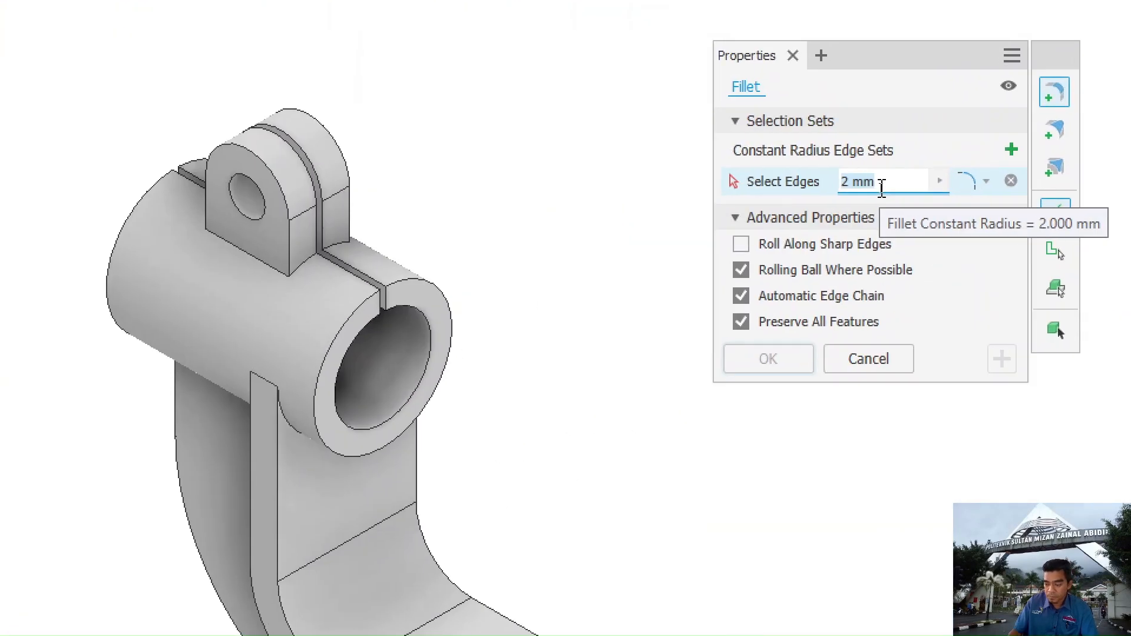
pyautogui.write('3')
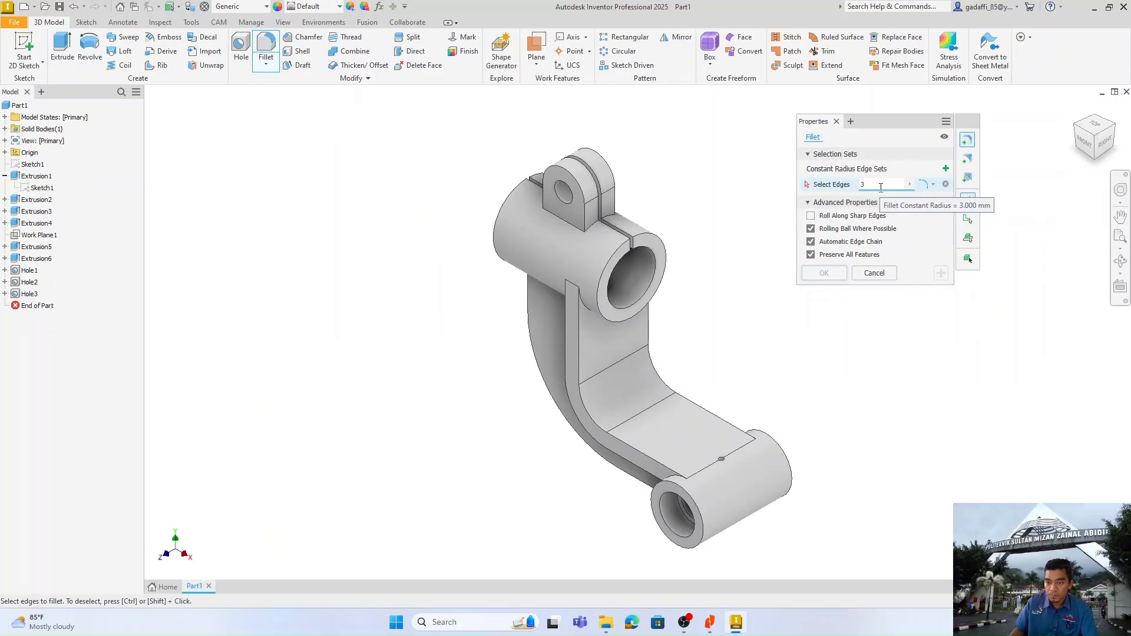
pyautogui.click(599, 419)
pyautogui.click(664, 379)
pyautogui.keyDown('shift'); pyautogui.moveTo(731, 390); pyautogui.dragTo(827, 349, button='middle'); pyautogui.keyUp('shift')
pyautogui.scroll(-3, 506, 282)
pyautogui.click(505, 283)
pyautogui.scroll(5, 495, 285)
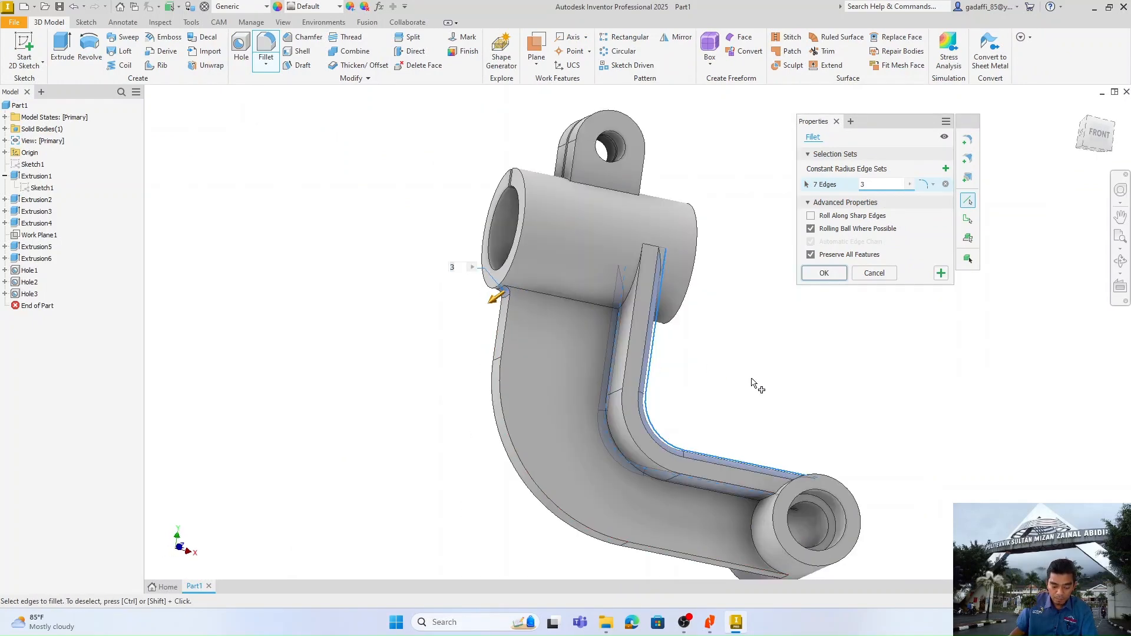
pyautogui.keyDown('shift'); pyautogui.moveTo(752, 383); pyautogui.dragTo(830, 428, button='middle'); pyautogui.keyUp('shift')
# Check the rounds on the reference drawing, apply the arm's edge fillet, and return to the home view
pyautogui.hotkey('alt', 'Tab')
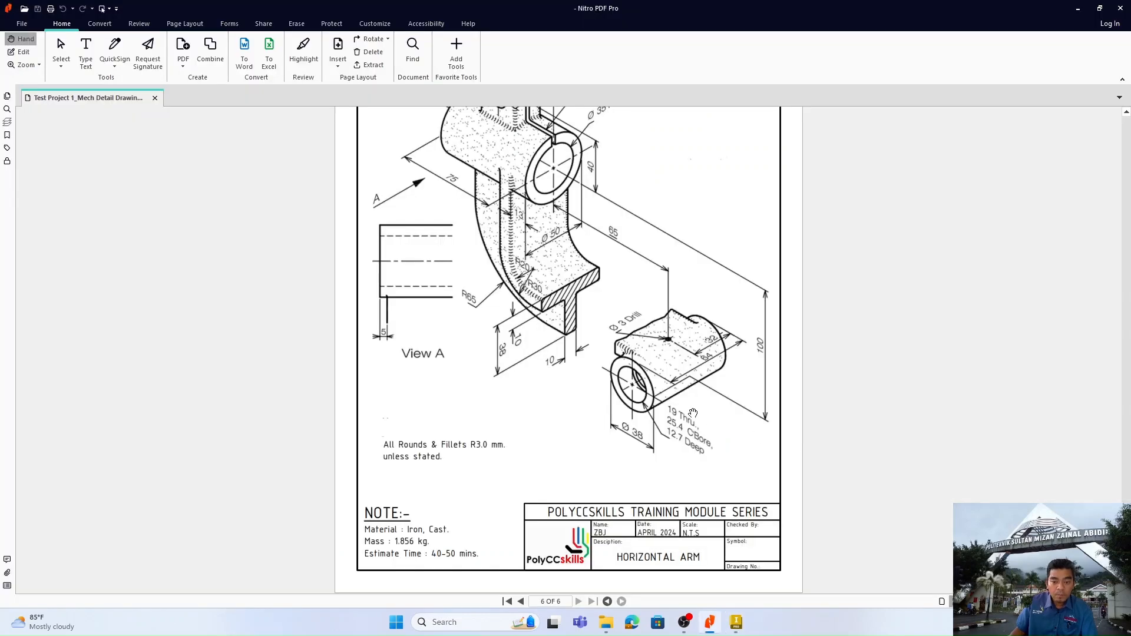
pyautogui.scroll(1, 582, 366)
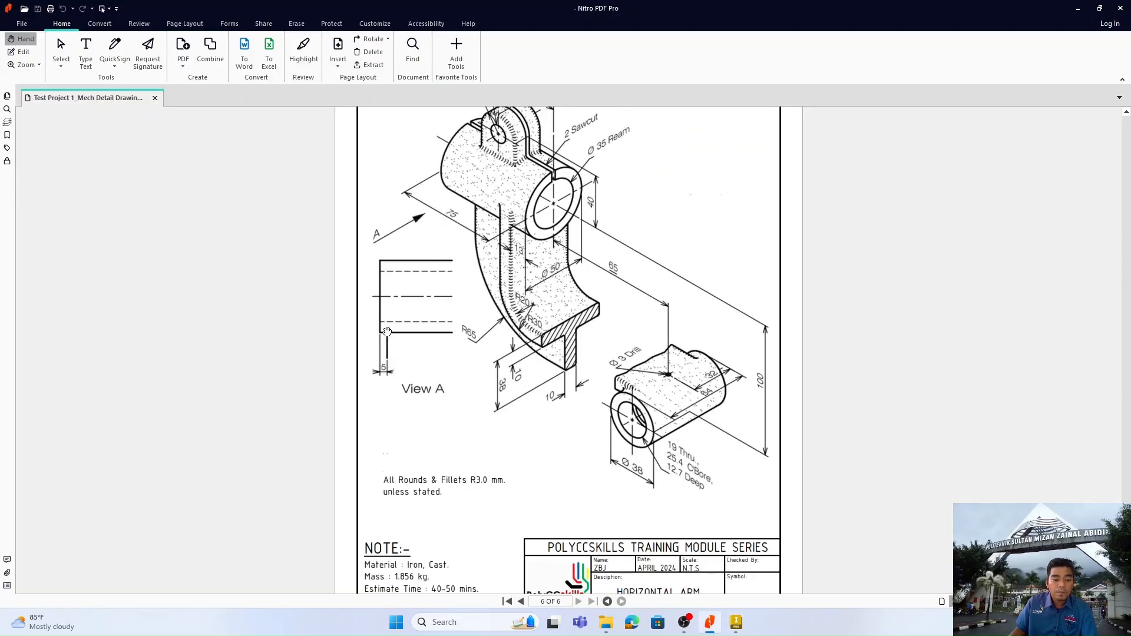
pyautogui.scroll(-1, 389, 344)
pyautogui.scroll(2, 476, 269)
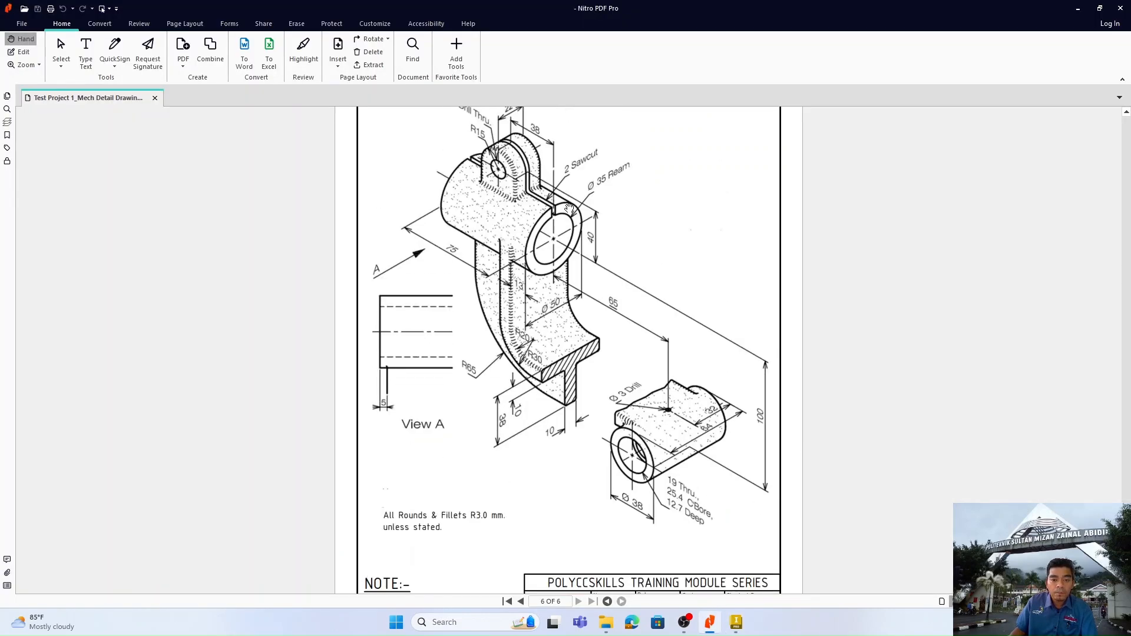
pyautogui.hotkey('alt', 'Tab')
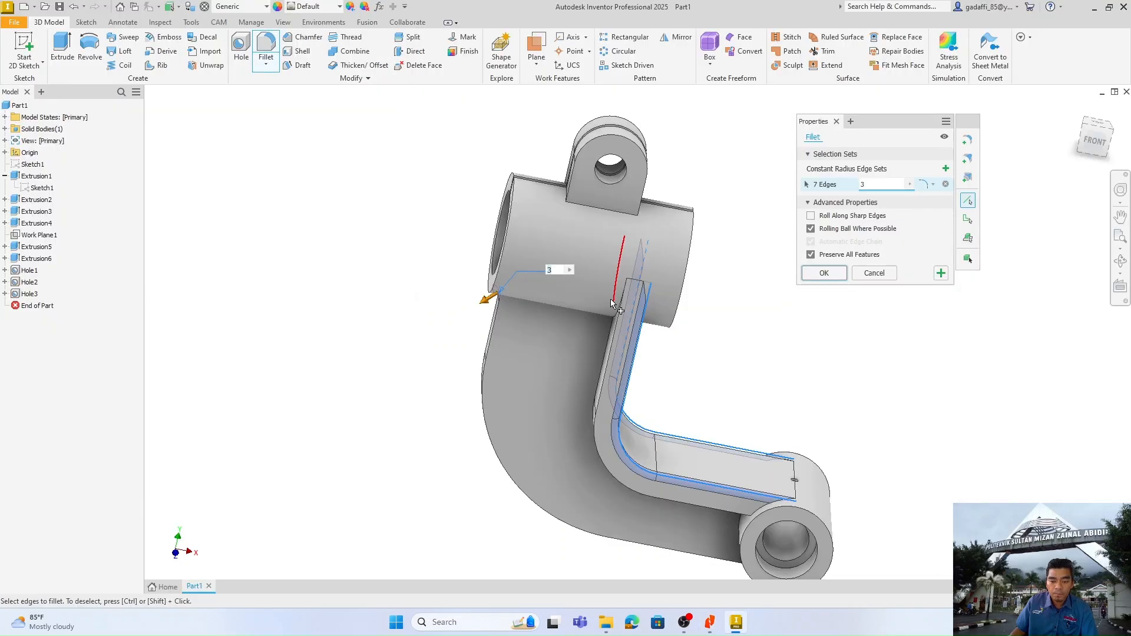
pyautogui.click(822, 274)
pyautogui.press('F6')
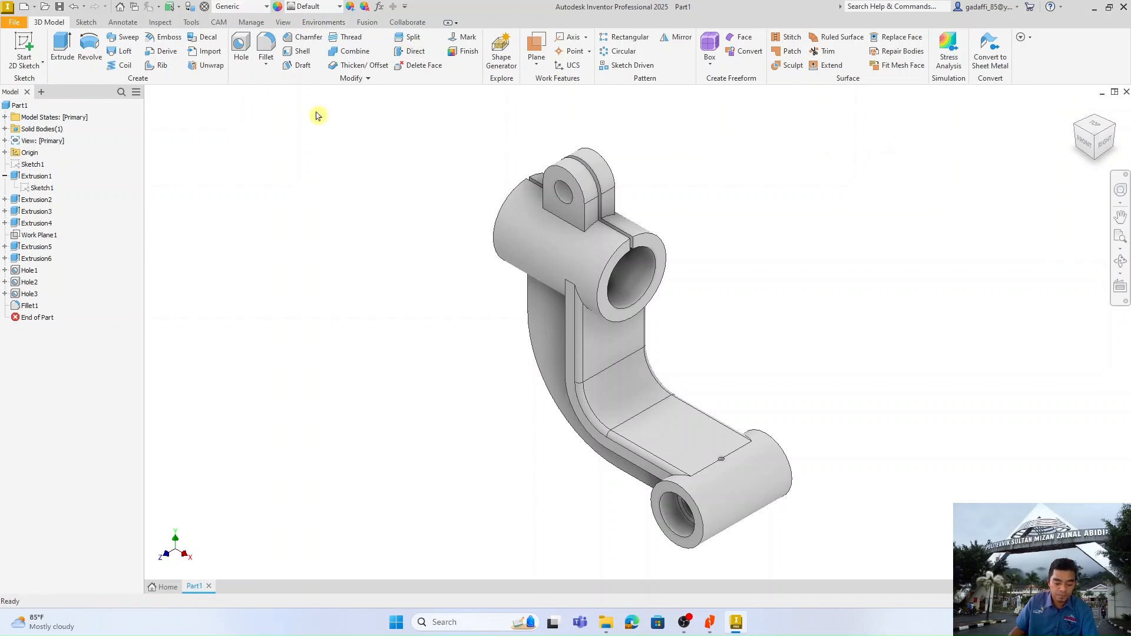
# Check the material on the reference drawing and assign Iron, Cast from the Inventor Material Library to the part
pyautogui.hotkey('alt', 'Tab')
pyautogui.scroll(-2, 425, 499)
pyautogui.hotkey('alt', 'Tab')
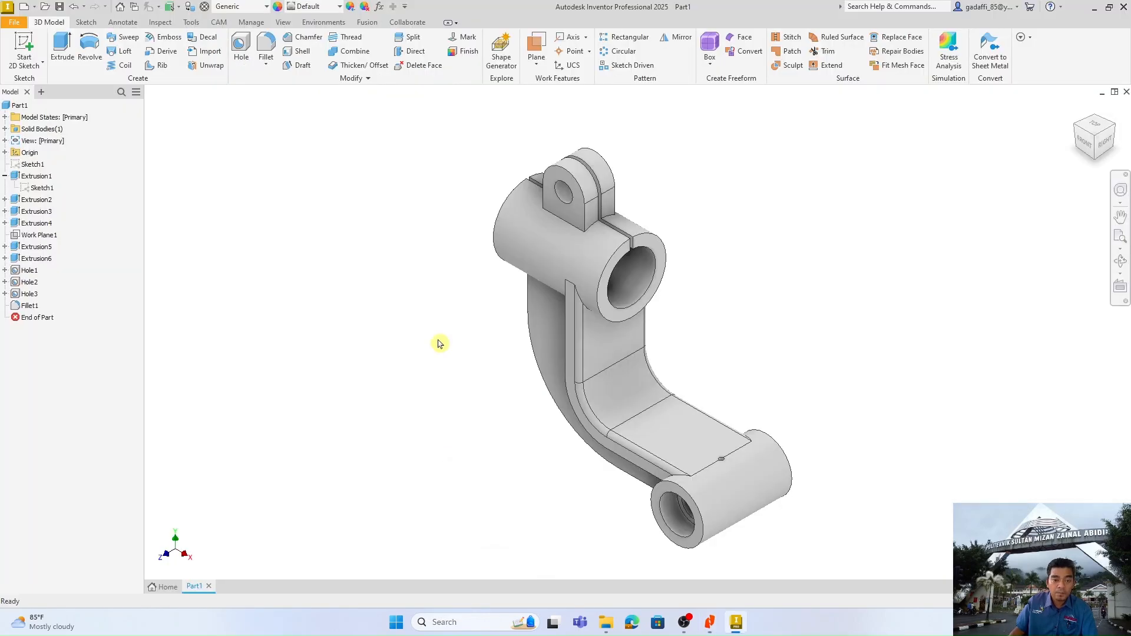
pyautogui.click(242, 7)
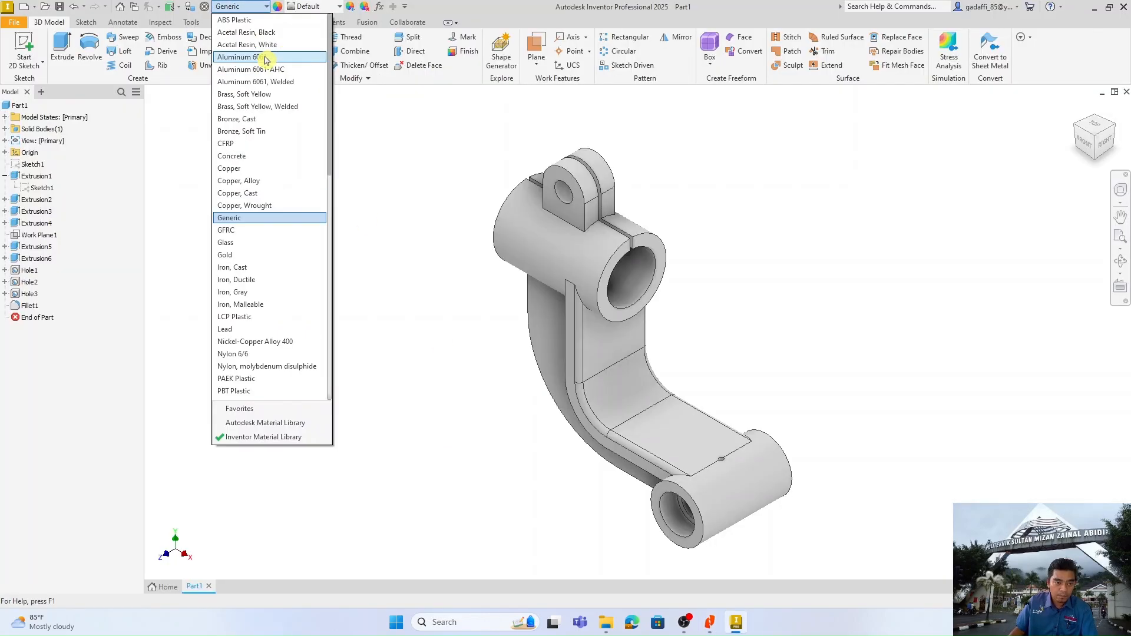
pyautogui.scroll(-2, 277, 252)
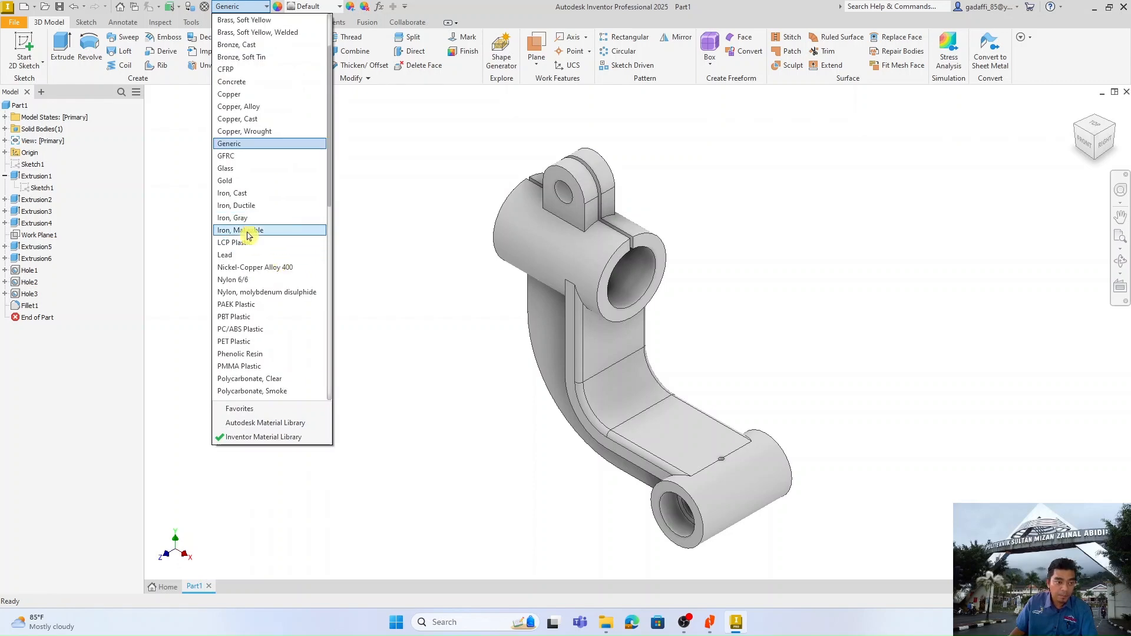
pyautogui.click(259, 194)
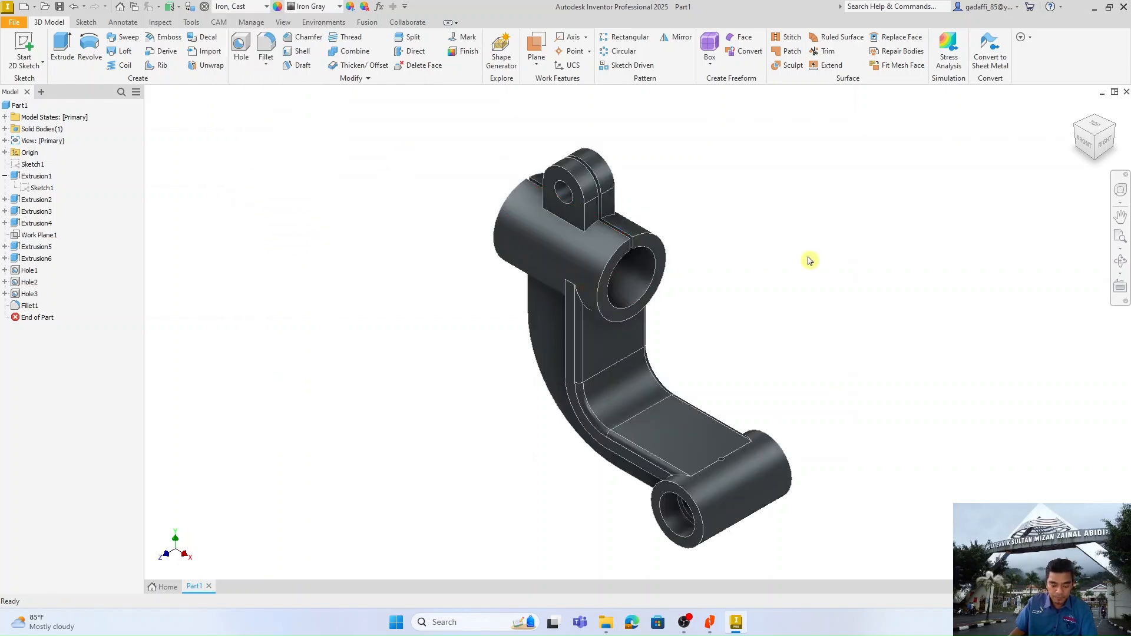
# Check the reference drawing, then select the upper cylinder's bore and end faces, the split slot's faces and the lug hole together
pyautogui.hotkey('alt', 'Tab')
pyautogui.hotkey('alt', 'Tab')
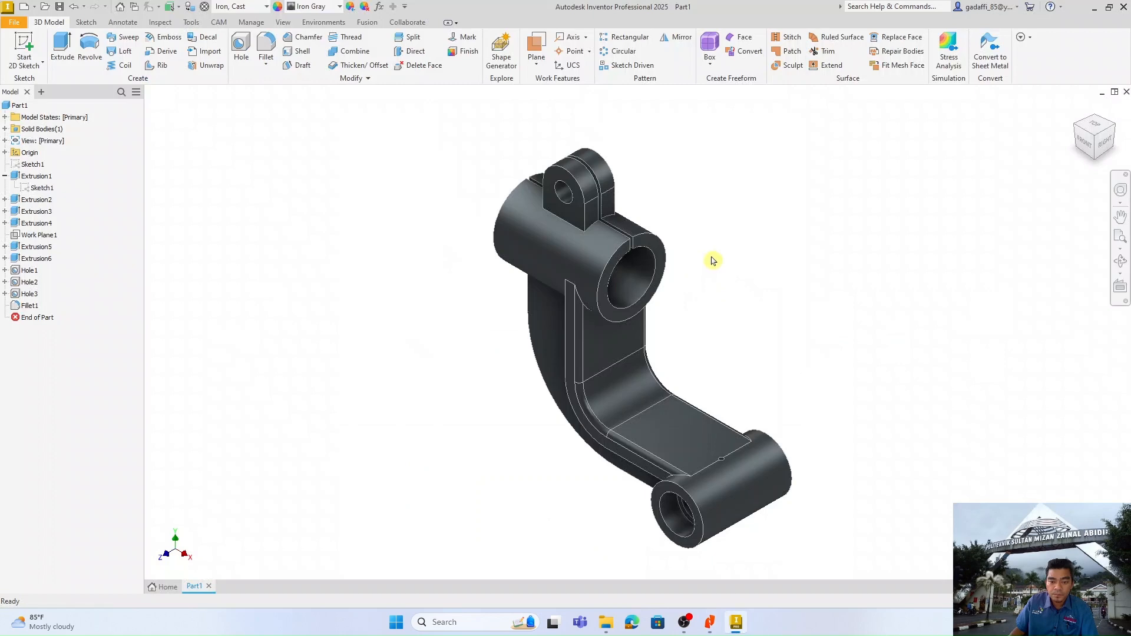
pyautogui.click(642, 273)
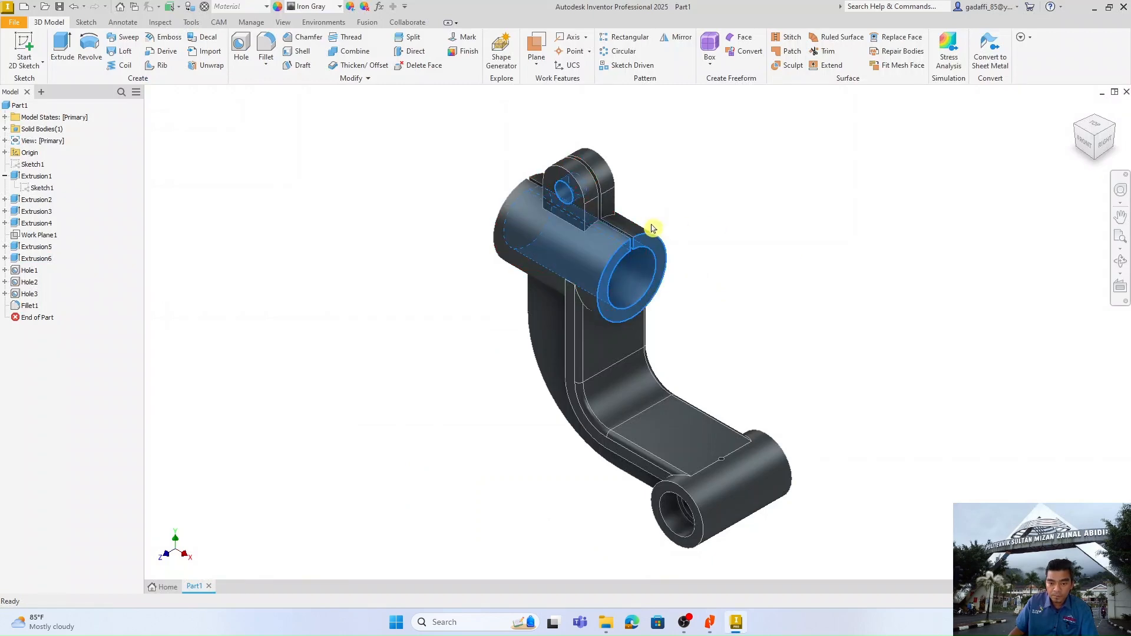
pyautogui.scroll(-5, 651, 228)
pyautogui.scroll(4, 516, 265)
pyautogui.moveTo(699, 313)
pyautogui.keyDown('shift'); pyautogui.mouseDown(button='middle')
pyautogui.moveTo(573, 313)
pyautogui.moveTo(606, 321)
pyautogui.mouseUp(button='middle'); pyautogui.keyUp('shift')
pyautogui.scroll(-5, 414, 222)
pyautogui.scroll(4, 708, 271)
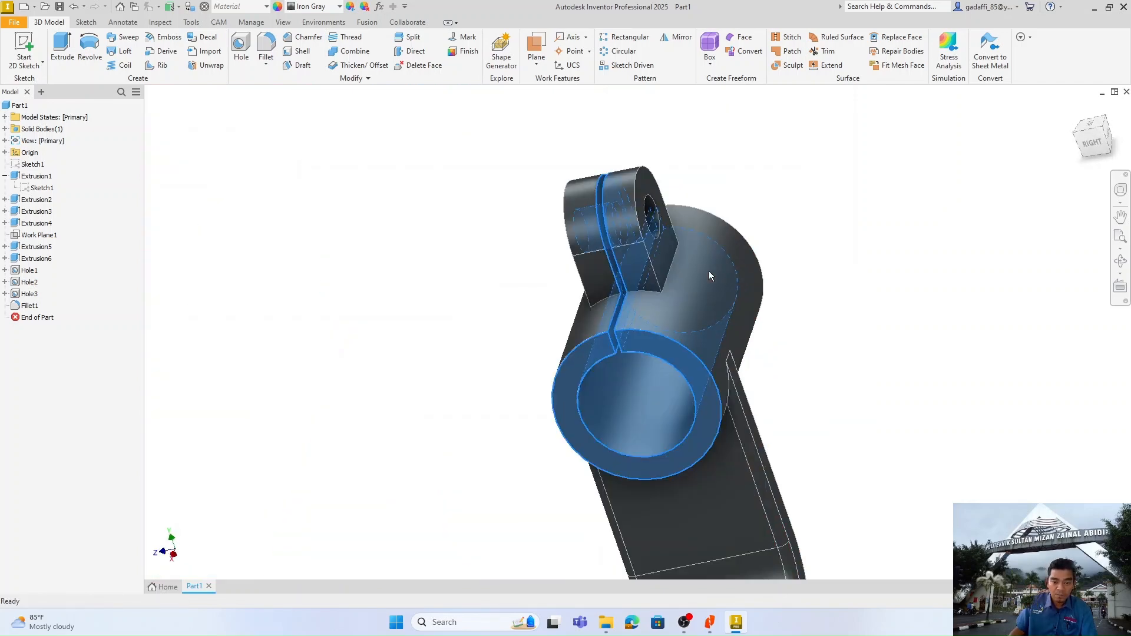
pyautogui.keyDown('shift'); pyautogui.moveTo(875, 305); pyautogui.dragTo(1001, 333, button='middle'); pyautogui.keyUp('shift')
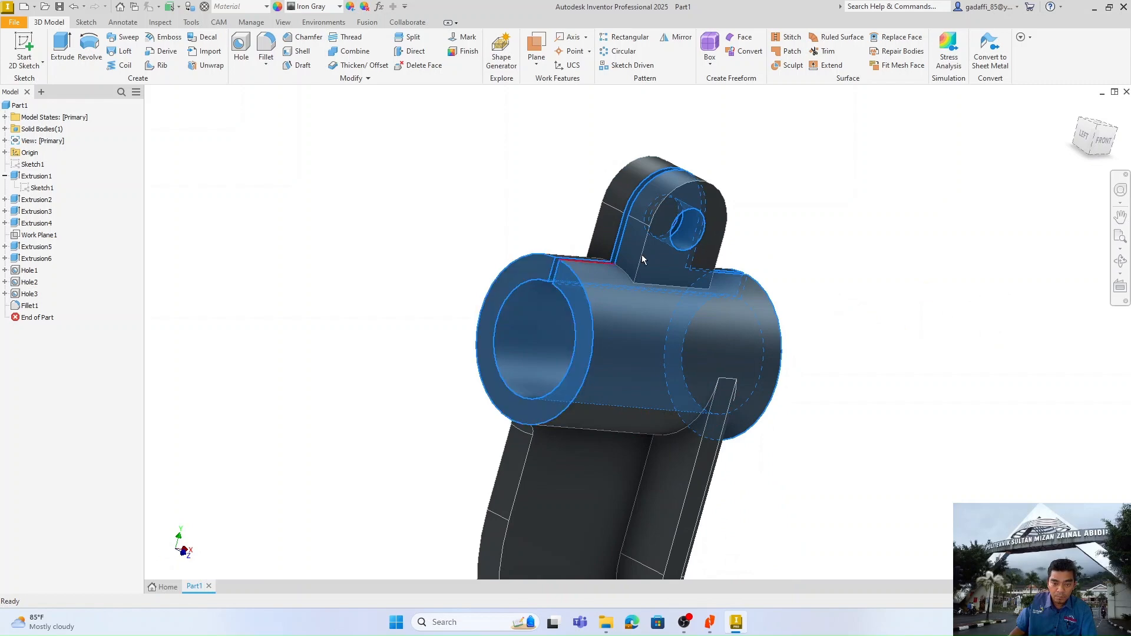
pyautogui.keyDown('shift'); pyautogui.moveTo(969, 335); pyautogui.dragTo(861, 347, button='middle'); pyautogui.keyUp('shift')
pyautogui.scroll(6, 861, 346)
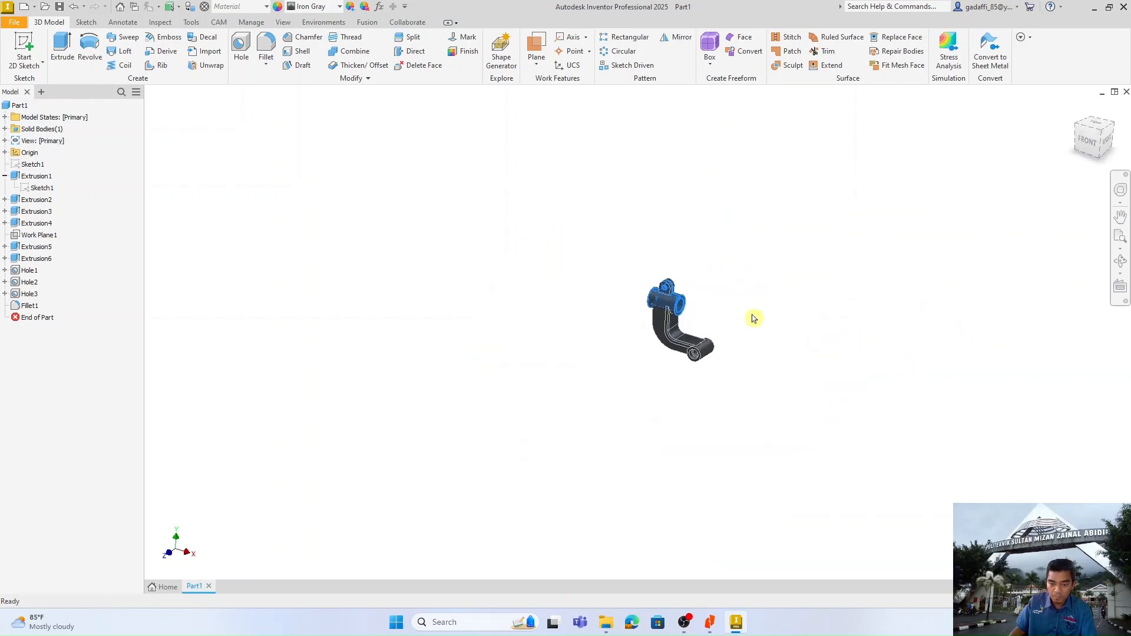
# Add the lower cylinder's end faces, bore, counterbore surfaces and small top hole to the face selection
pyautogui.scroll(-8, 729, 336)
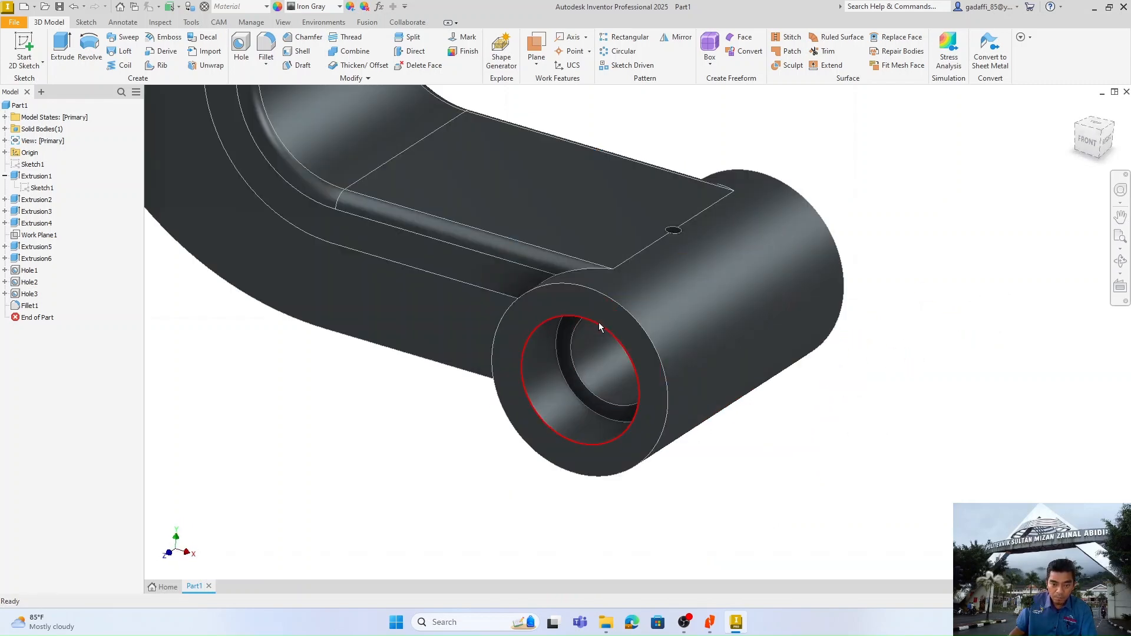
pyautogui.click(593, 312)
pyautogui.keyDown('ctrl'); pyautogui.click(566, 347); pyautogui.keyUp('ctrl')
pyautogui.keyDown('ctrl'); pyautogui.click(591, 358); pyautogui.keyUp('ctrl')
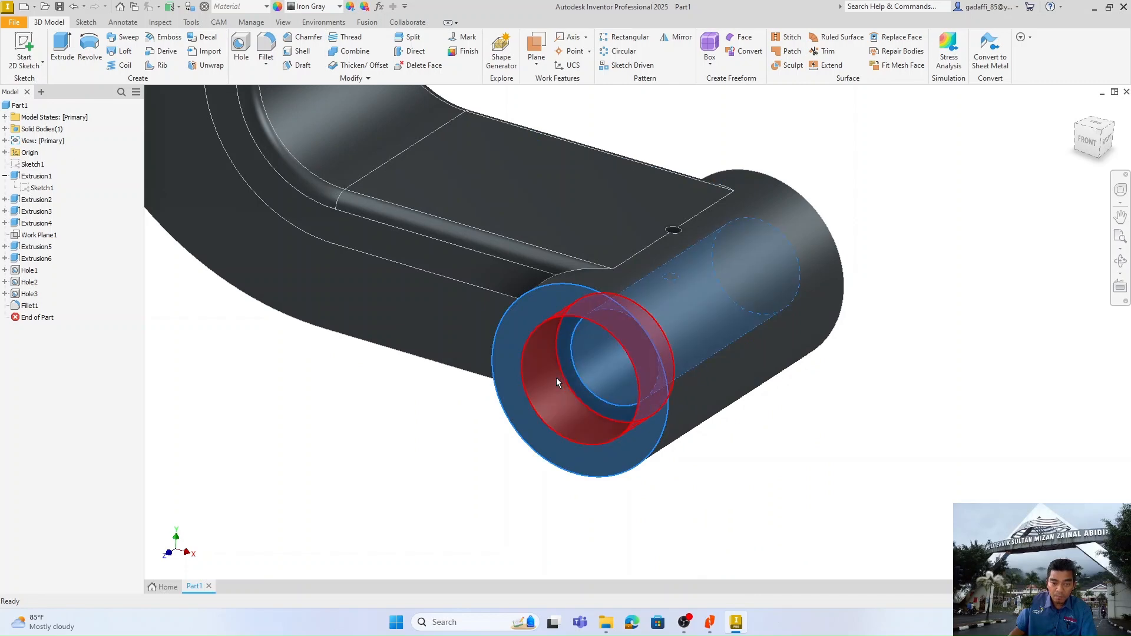
pyautogui.keyDown('ctrl'); pyautogui.click(556, 377); pyautogui.keyUp('ctrl')
pyautogui.keyDown('shift'); pyautogui.moveTo(930, 269); pyautogui.dragTo(765, 330, button='middle'); pyautogui.keyUp('shift')
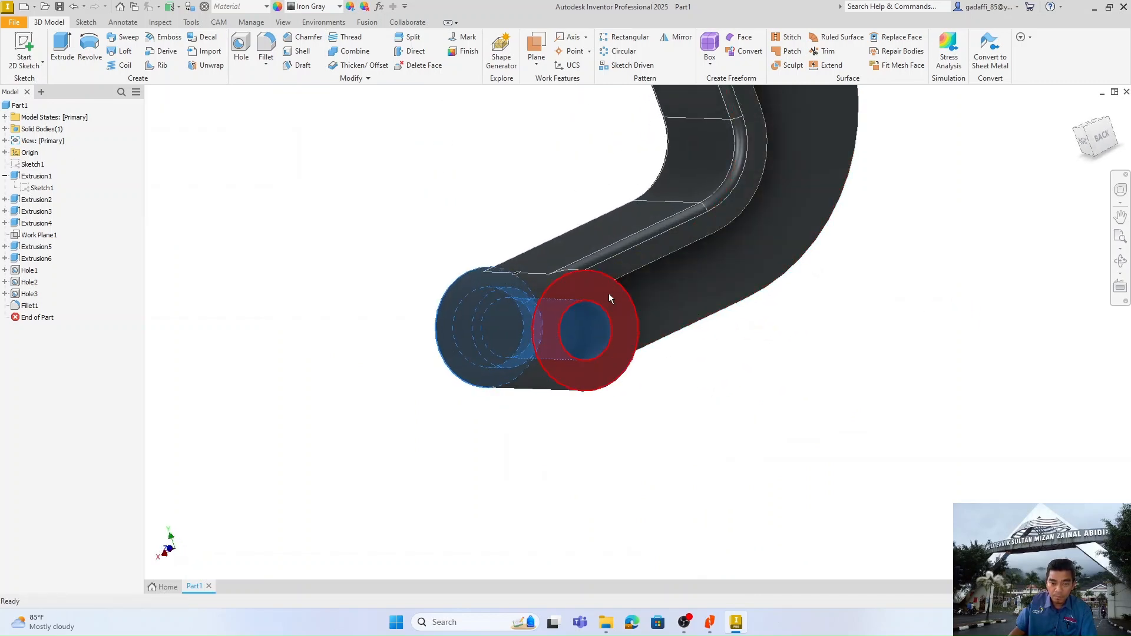
pyautogui.keyDown('shift'); pyautogui.moveTo(790, 397); pyautogui.dragTo(913, 494, button='middle'); pyautogui.keyUp('shift')
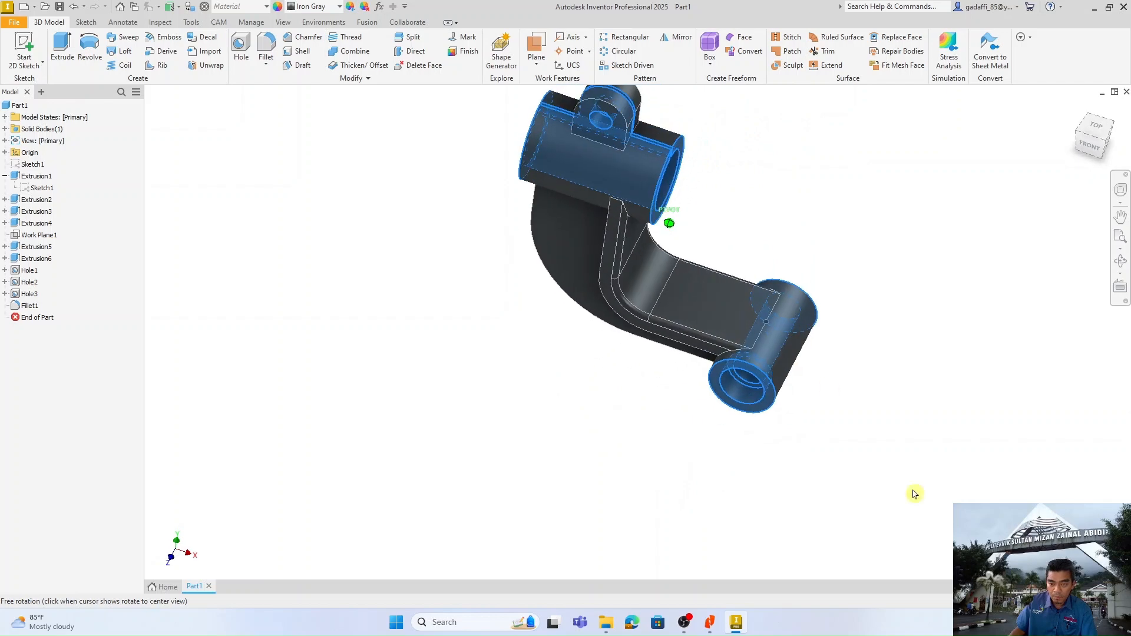
pyautogui.scroll(6, 744, 331)
pyautogui.scroll(-9, 676, 268)
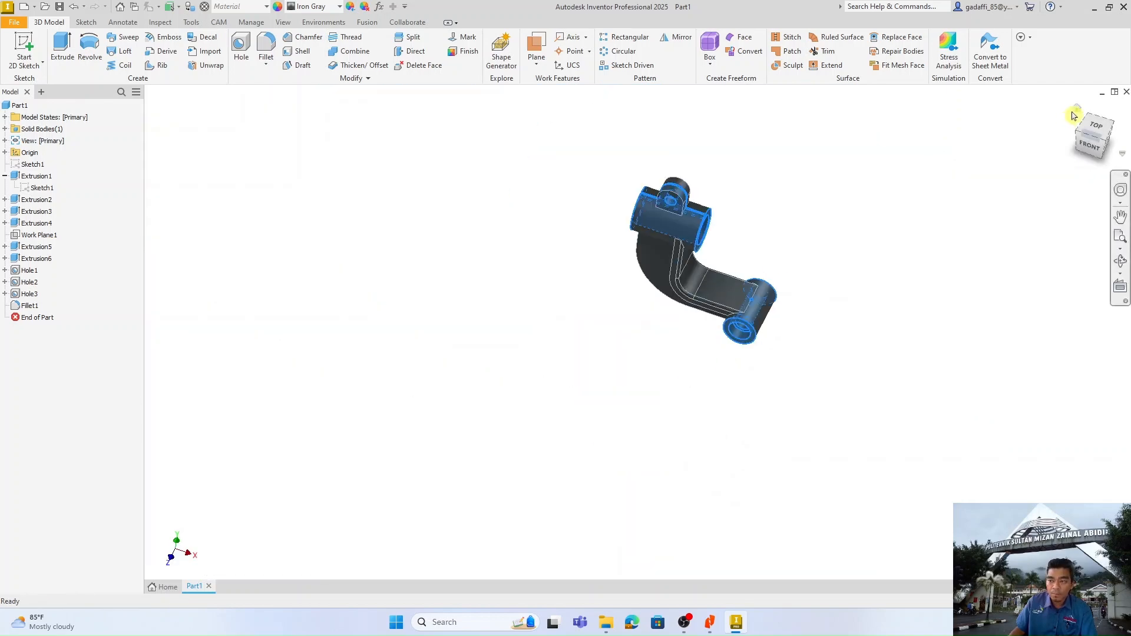
# Return to the home view and apply a light gray appearance to the selected faces
pyautogui.click(1074, 113)
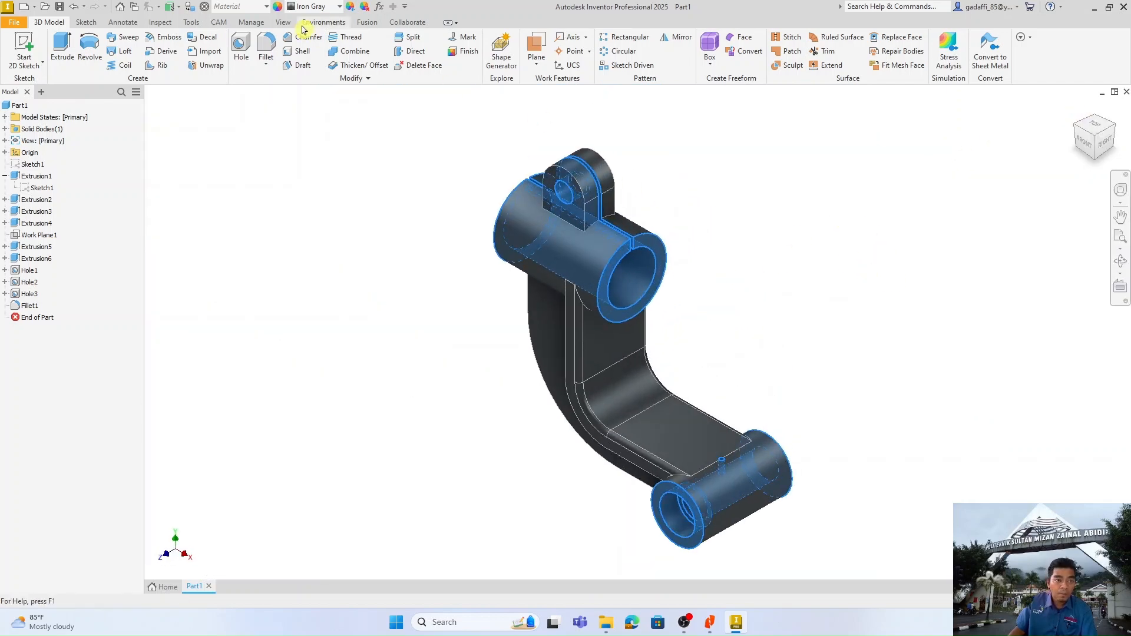
pyautogui.click(326, 11)
pyautogui.scroll(8, 341, 118)
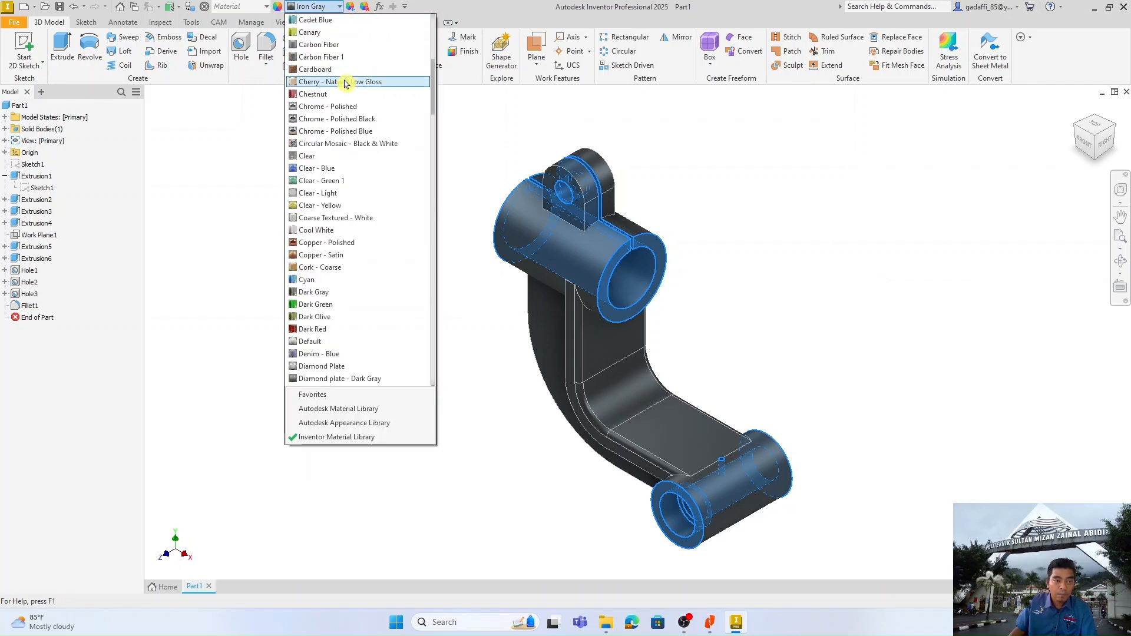
pyautogui.click(346, 181)
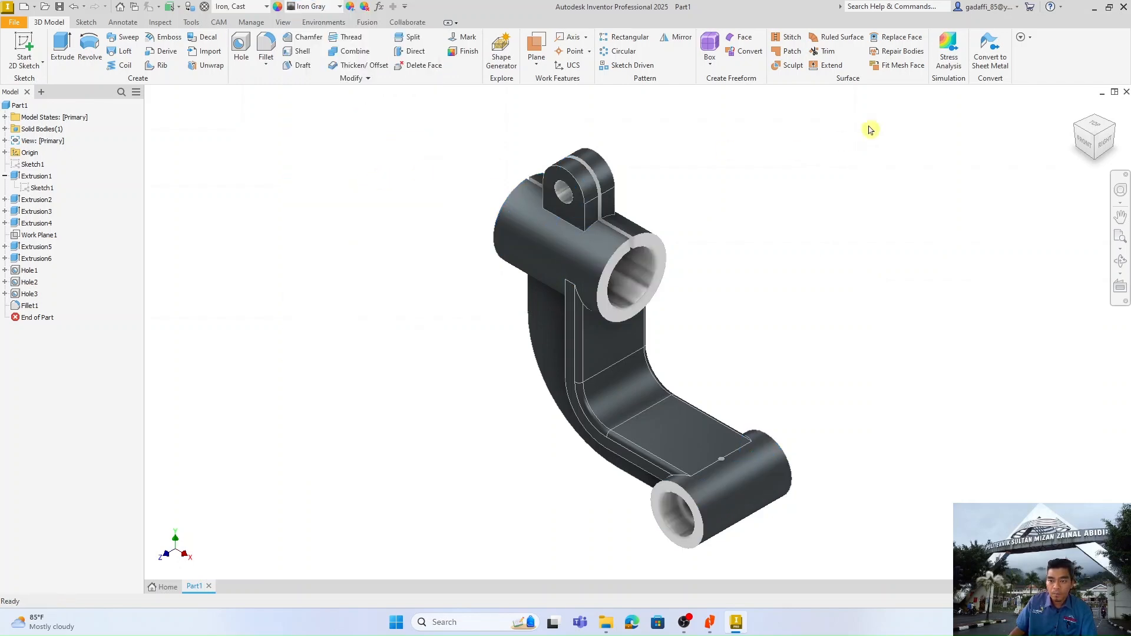